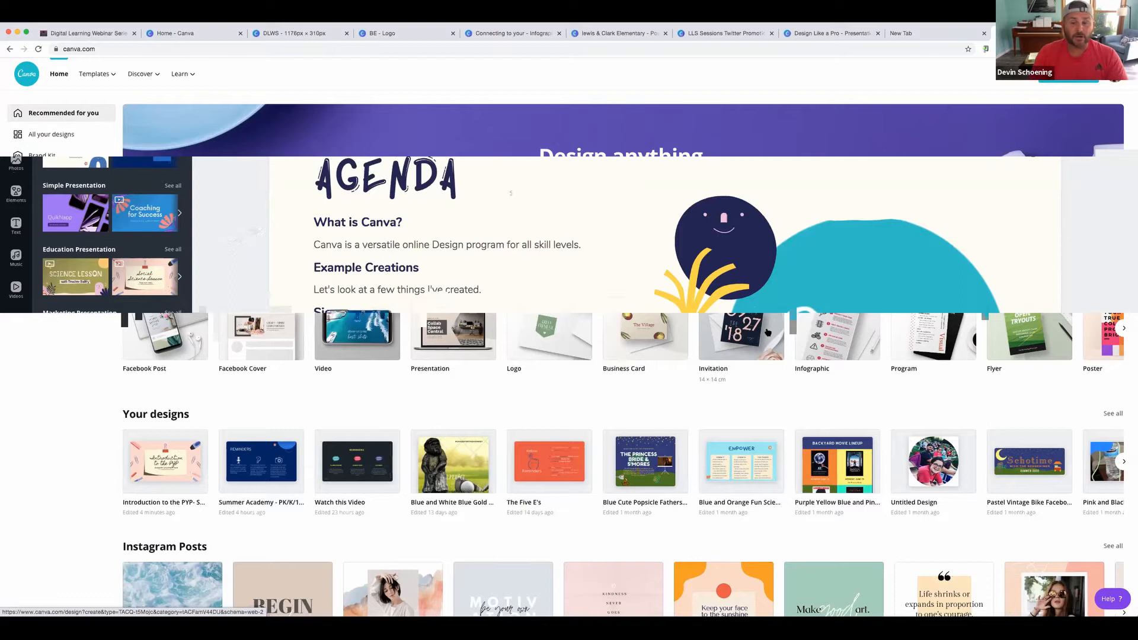
Scroll the Recommended design types from Video to Worksheet, then show the Social Media types
scroll(768, 332, "right", 5)
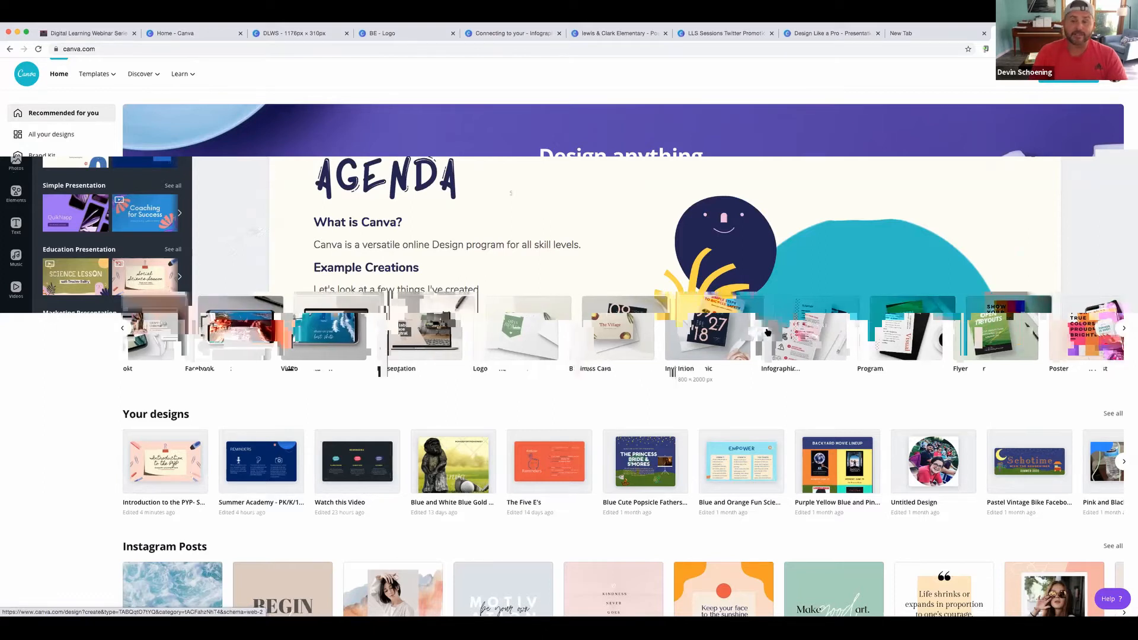
scroll(767, 332, "right", 1)
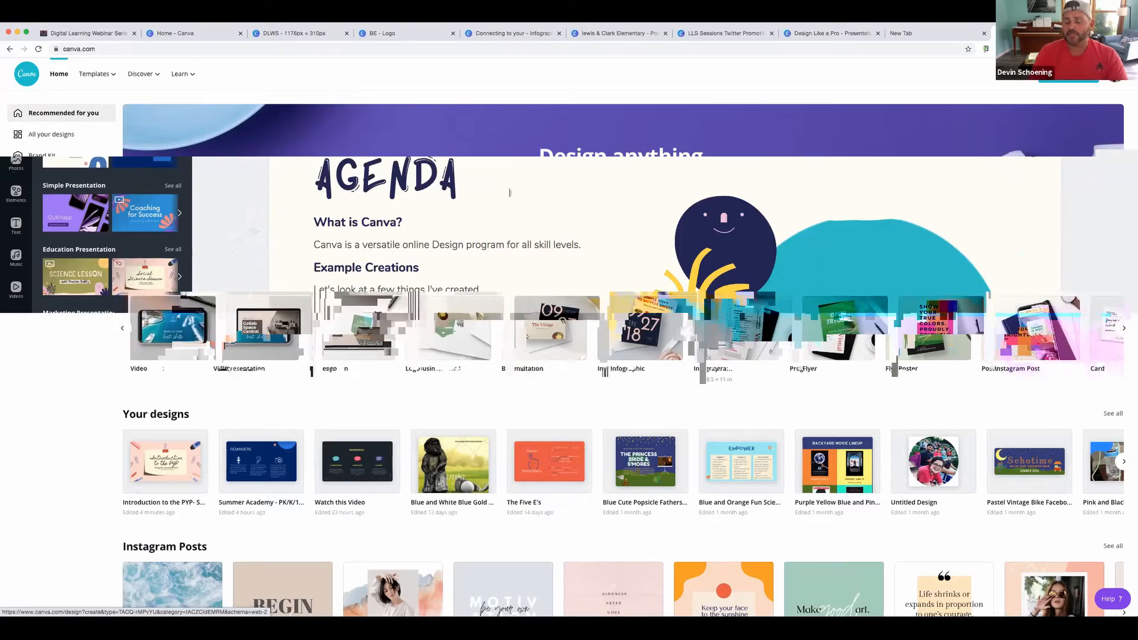
scroll(768, 330, "right", 1)
scroll(767, 331, "right", 4)
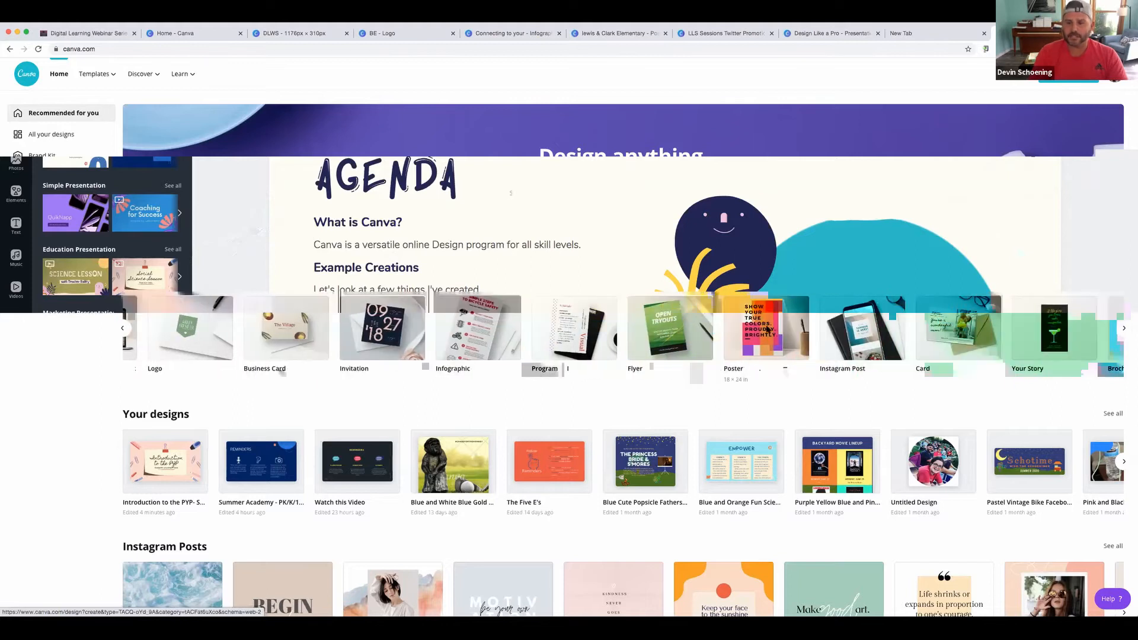
scroll(768, 330, "right", 5)
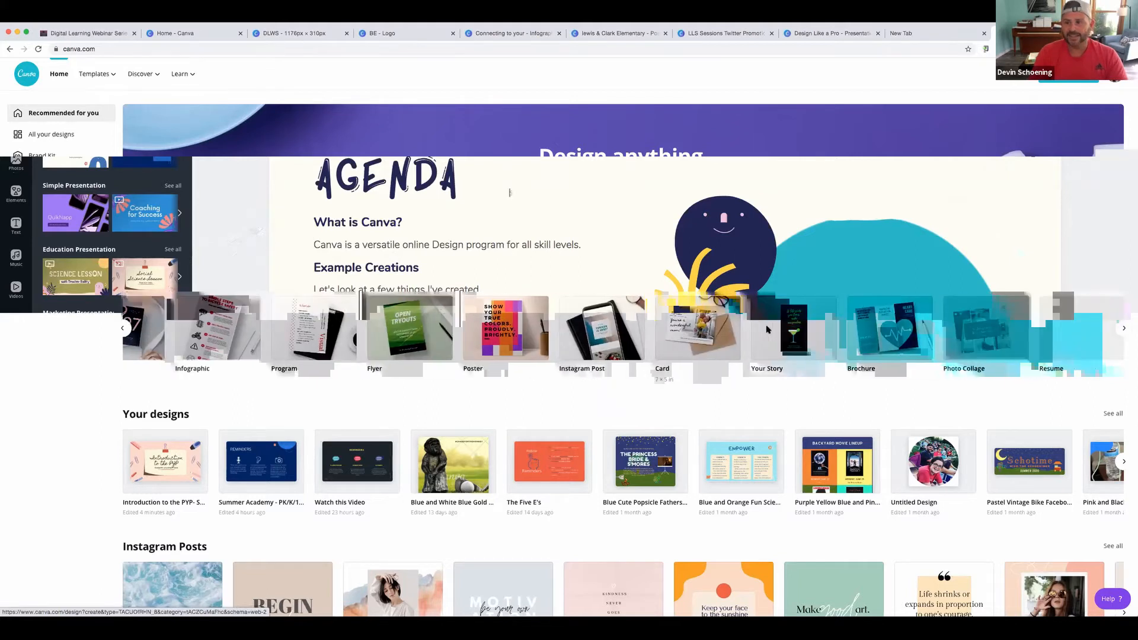
scroll(768, 331, "right", 5)
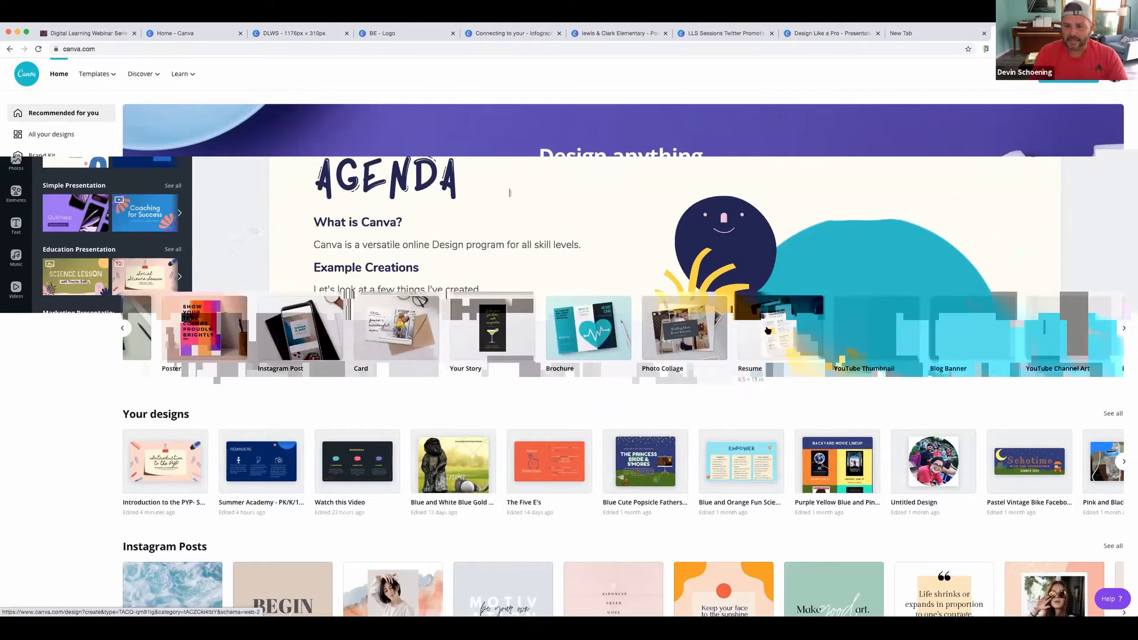
scroll(767, 330, "right", 8)
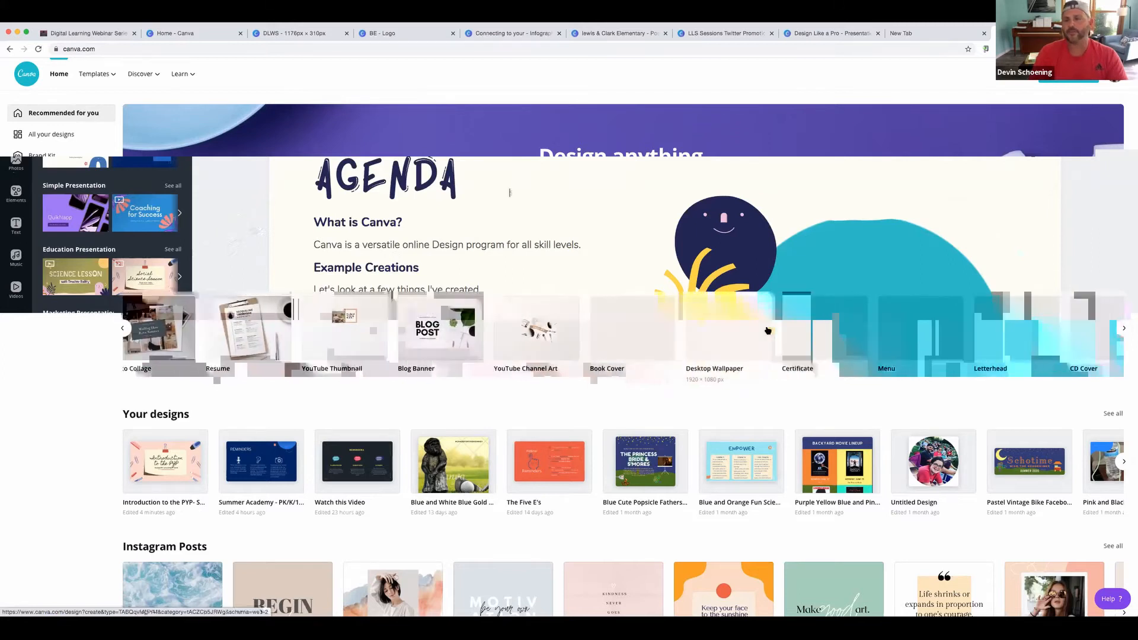
scroll(767, 330, "right", 7)
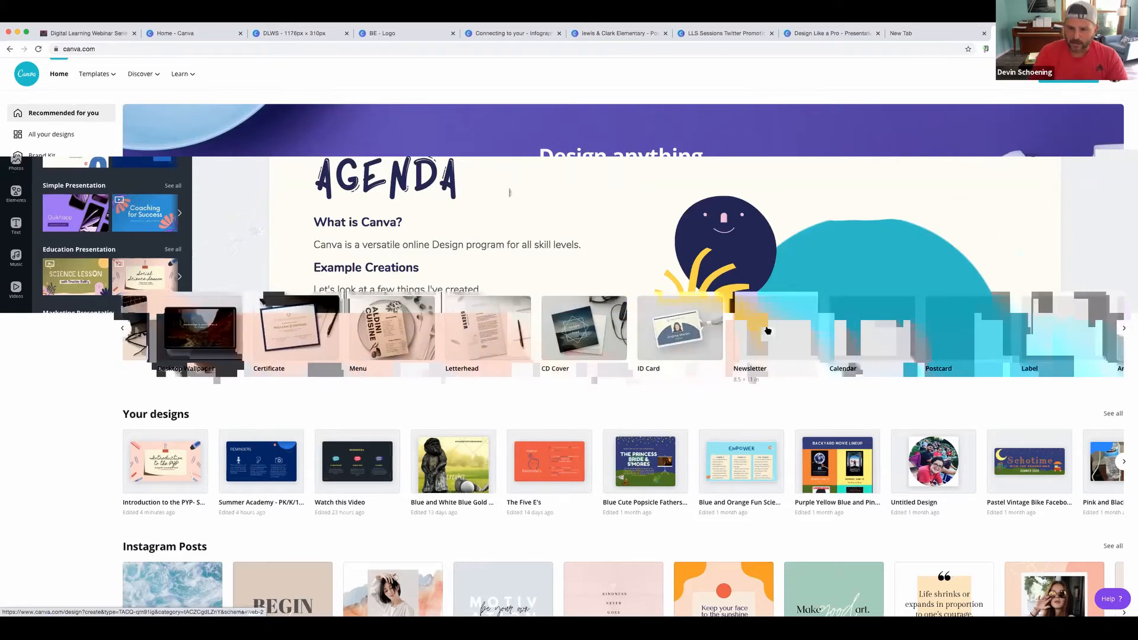
scroll(767, 331, "right", 15)
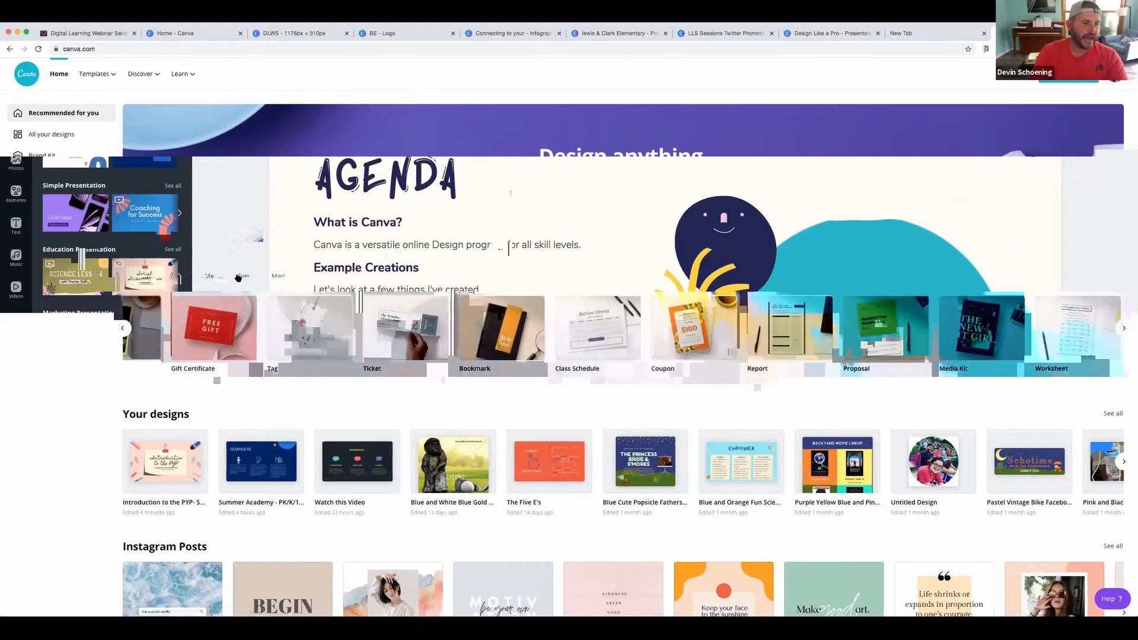
left_click(209, 277)
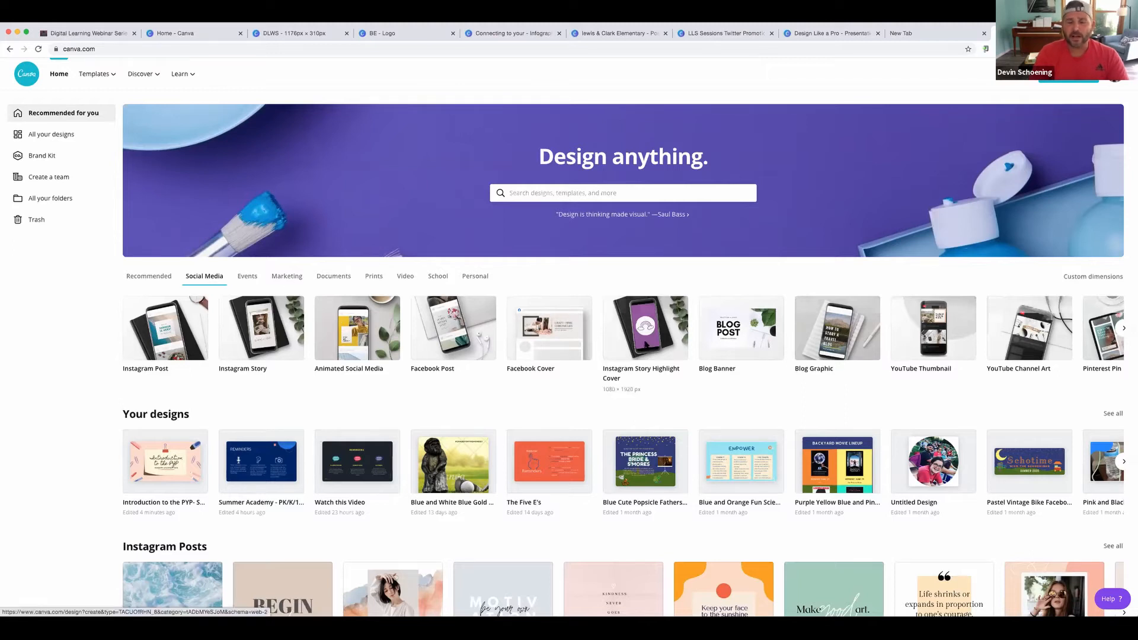
Scroll the social media row to reveal Story Highlight Cover, Blog Banner, Pinterest Pin and Facebook Ad
scroll(644, 345, "right", 3)
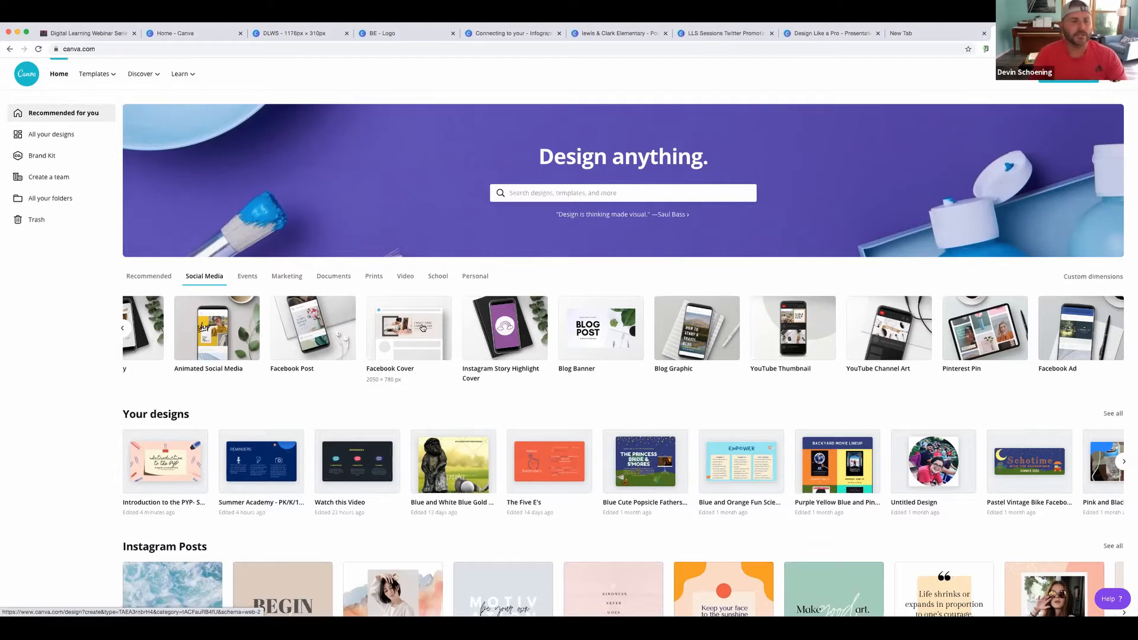
Step through the Events, Marketing, Documents and Prints categories, ending on Video design types
left_click(248, 277)
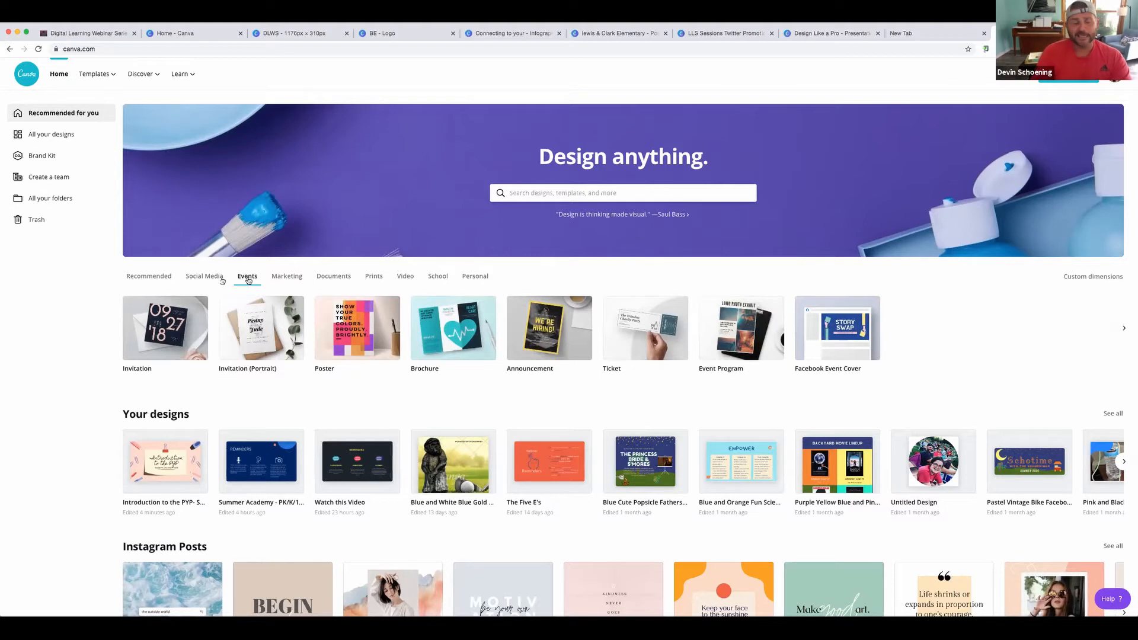
left_click(291, 274)
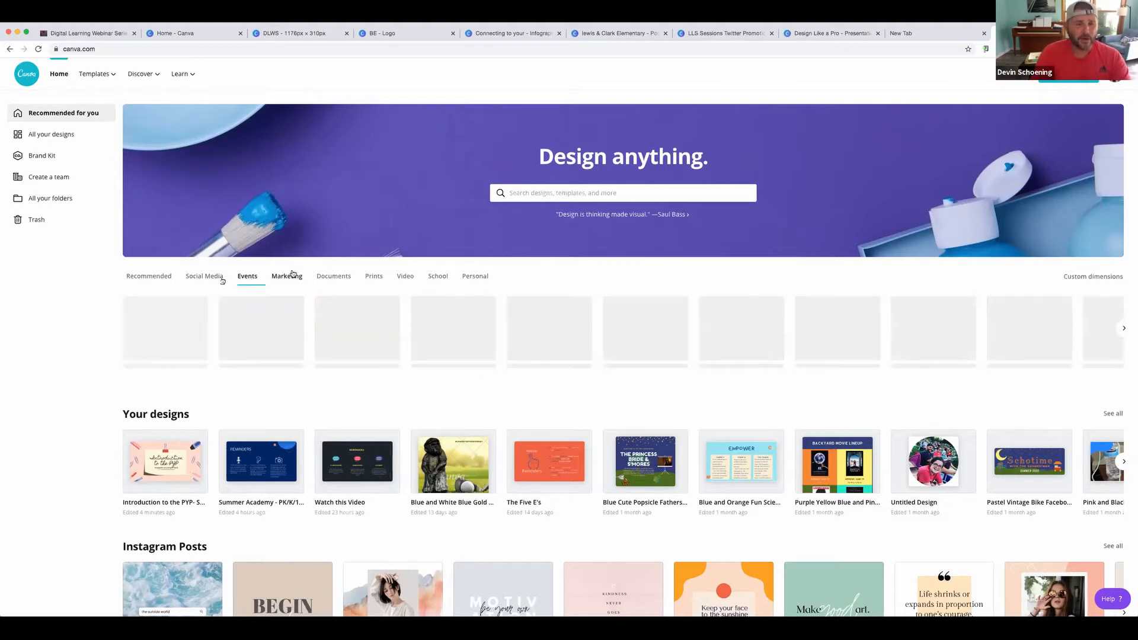
left_click(331, 277)
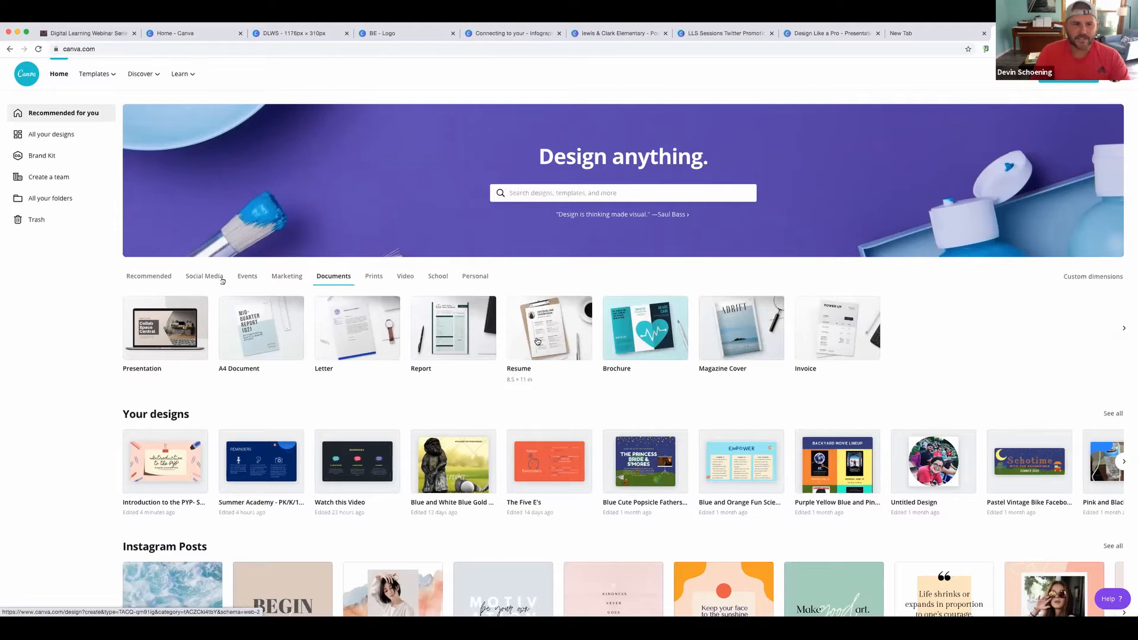
left_click(366, 287)
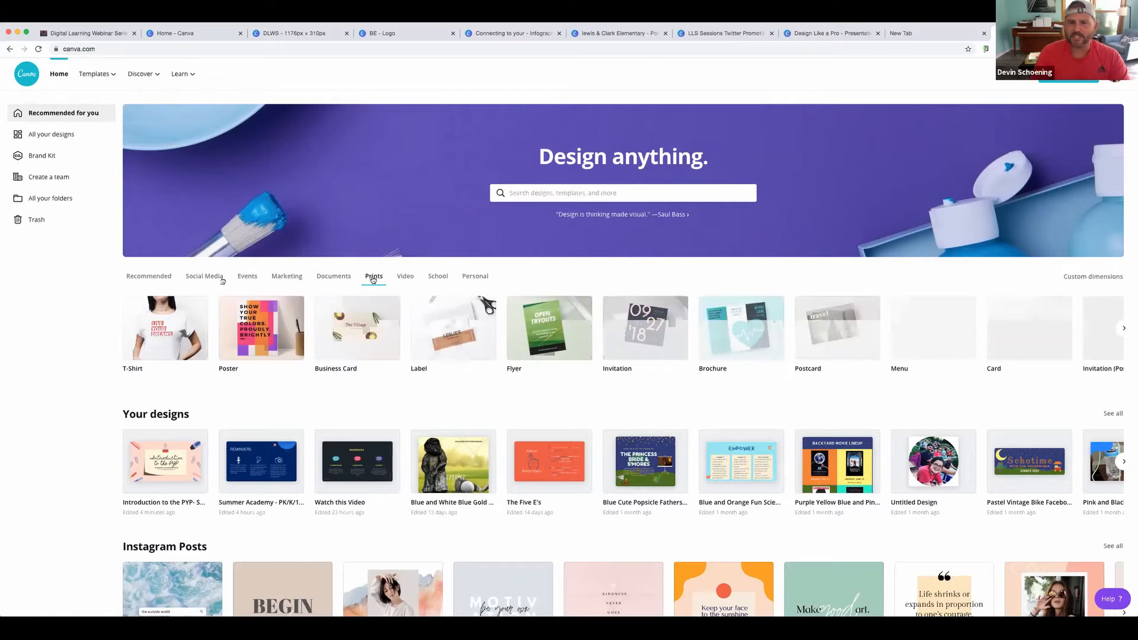
left_click(413, 277)
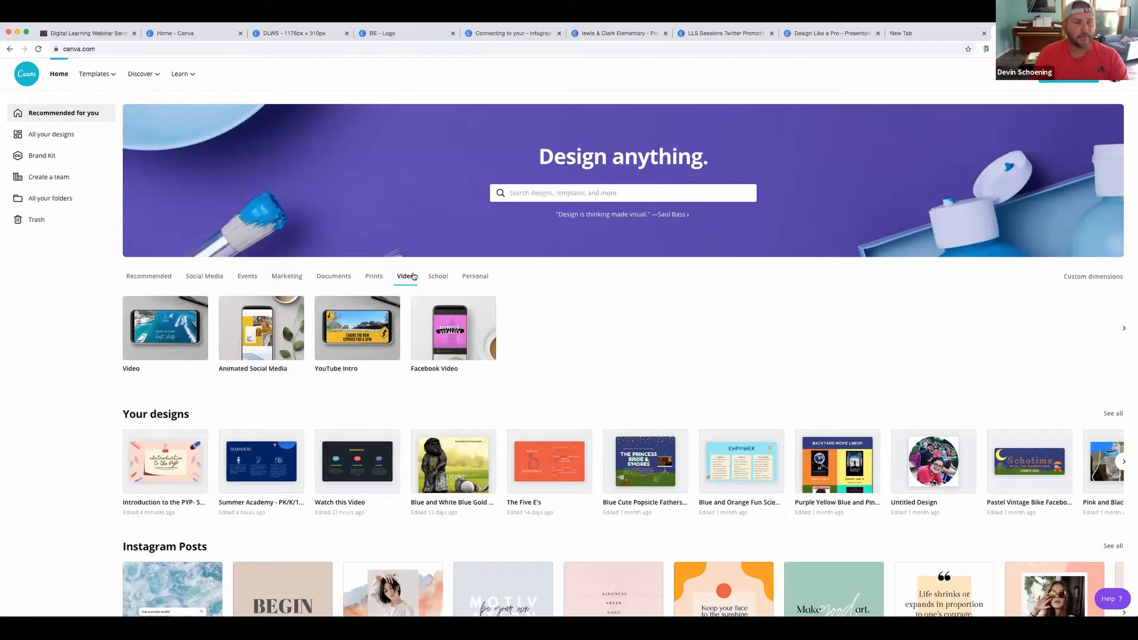
View the School design types, then scroll the Personal types like Card, Photo Collage and Resume
left_click(445, 278)
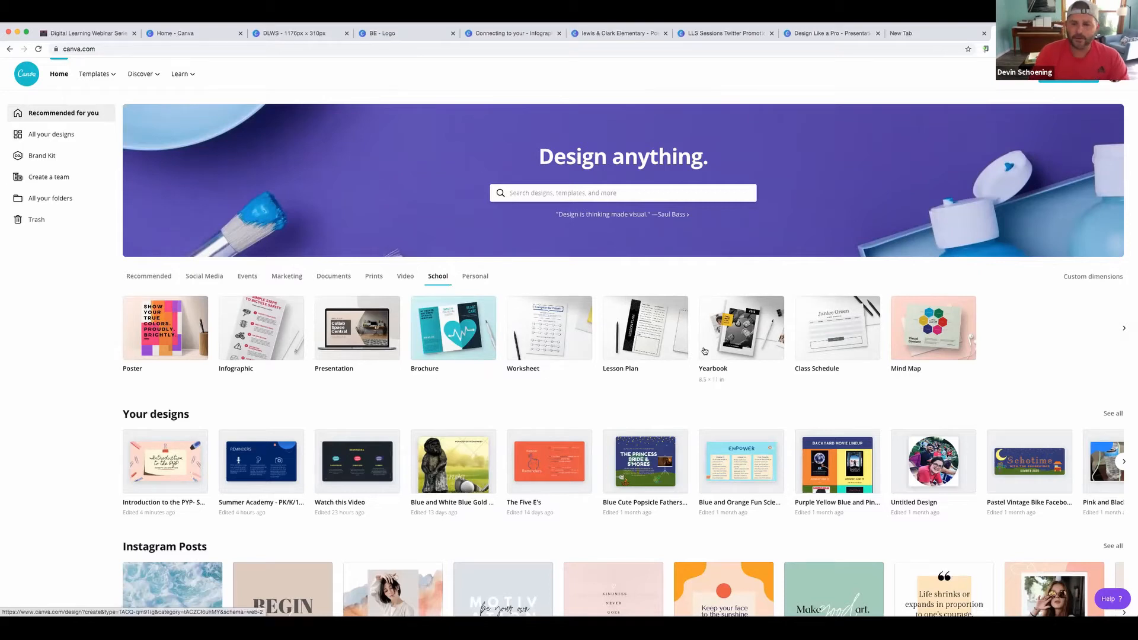
left_click(465, 278)
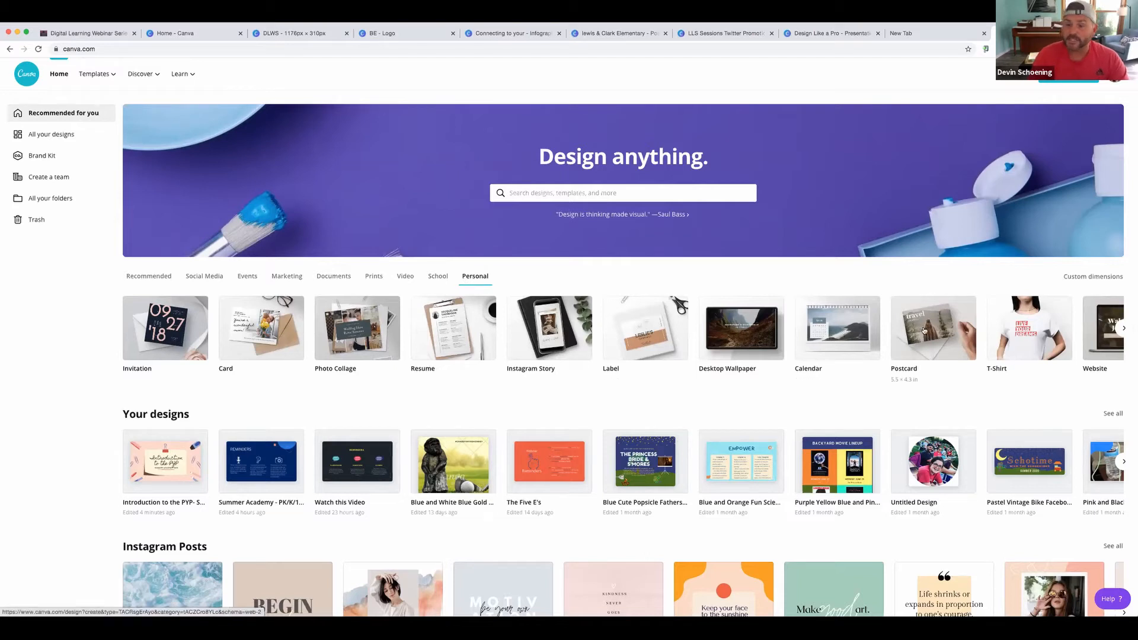
scroll(924, 330, "right", 2)
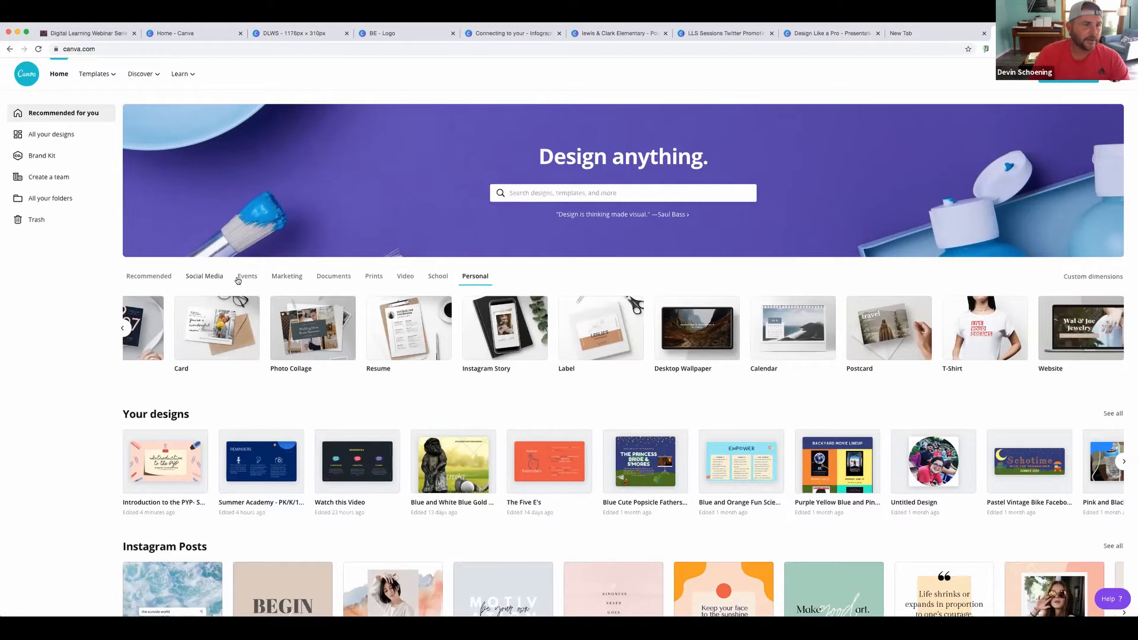
scroll(272, 282, "down", 1)
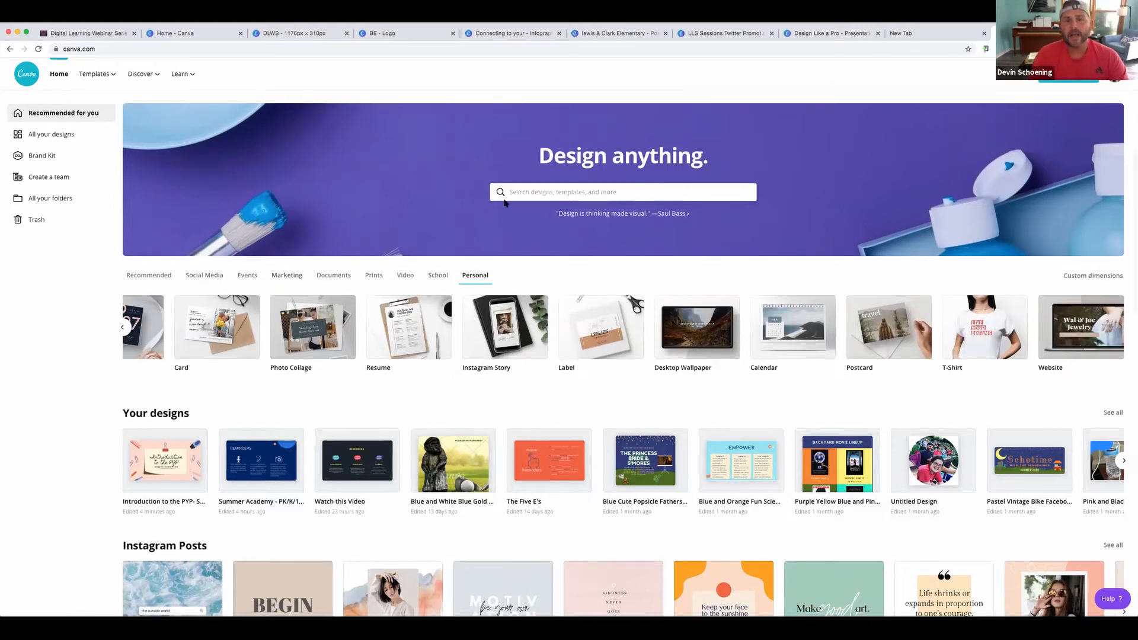
Enter 'Website' in the design search box and close the suggestions list
left_click(544, 191)
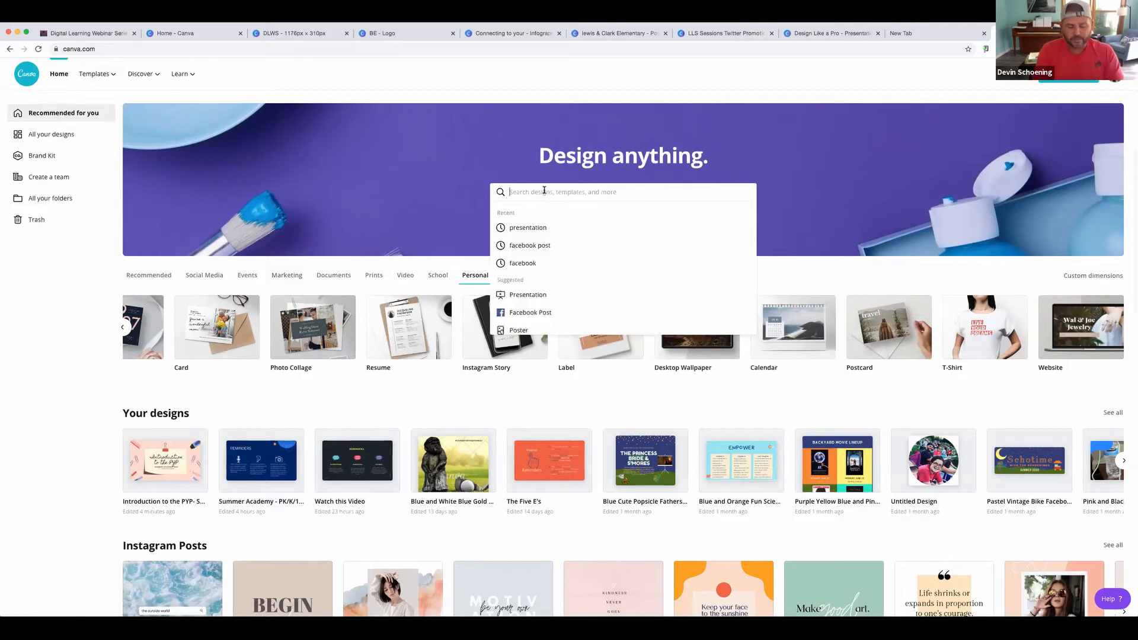
type("Website")
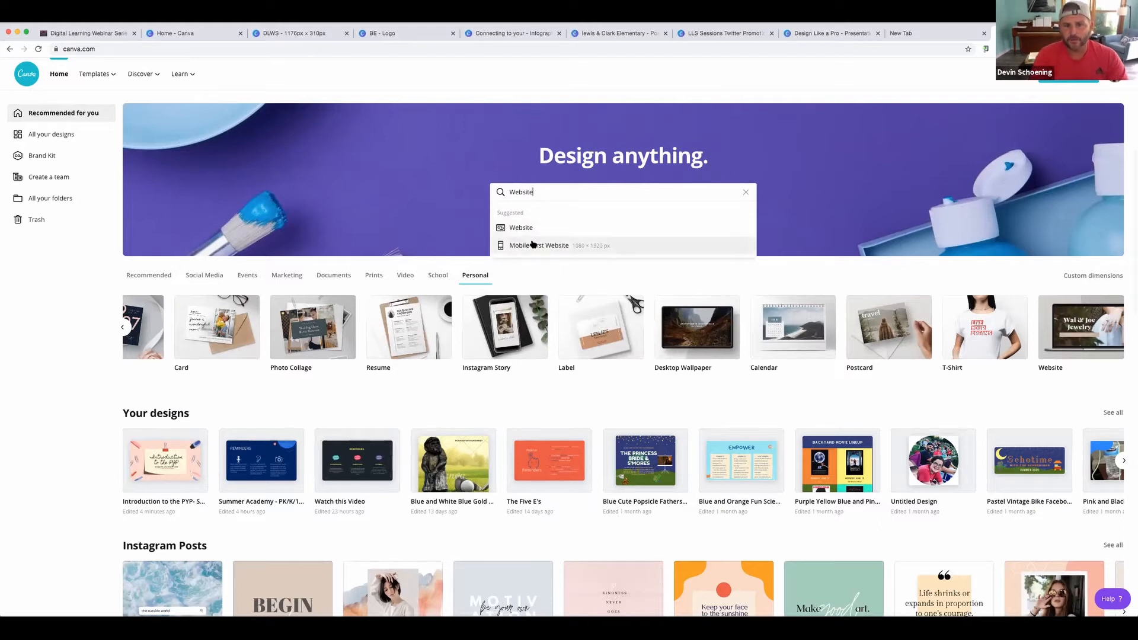
left_click_drag(535, 192, 507, 193)
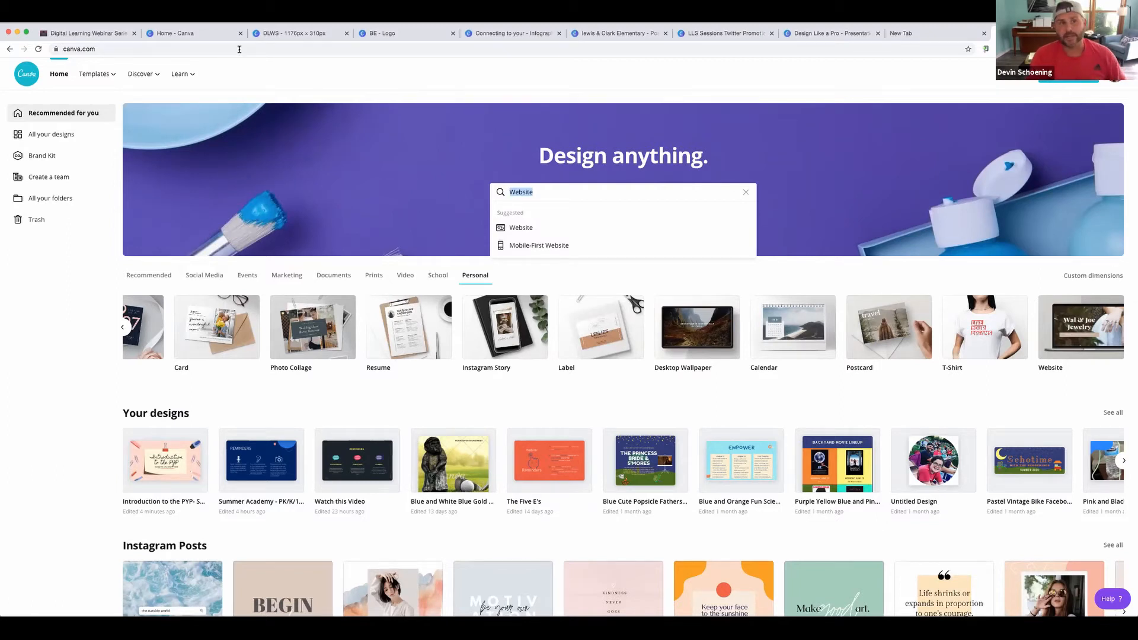
left_click(429, 180)
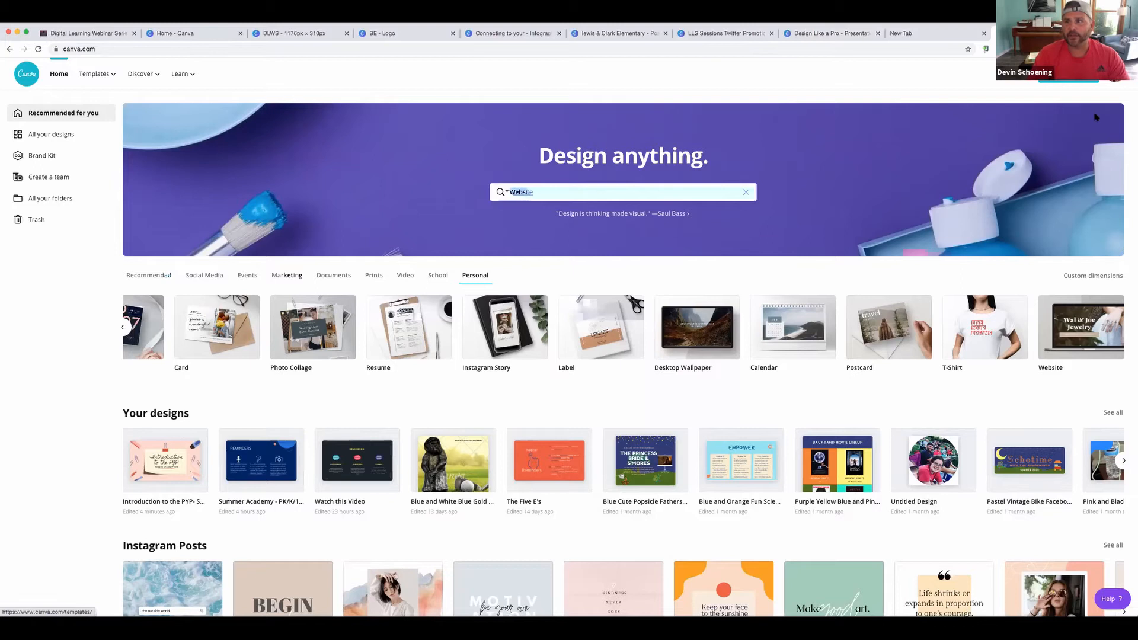
left_click(1079, 80)
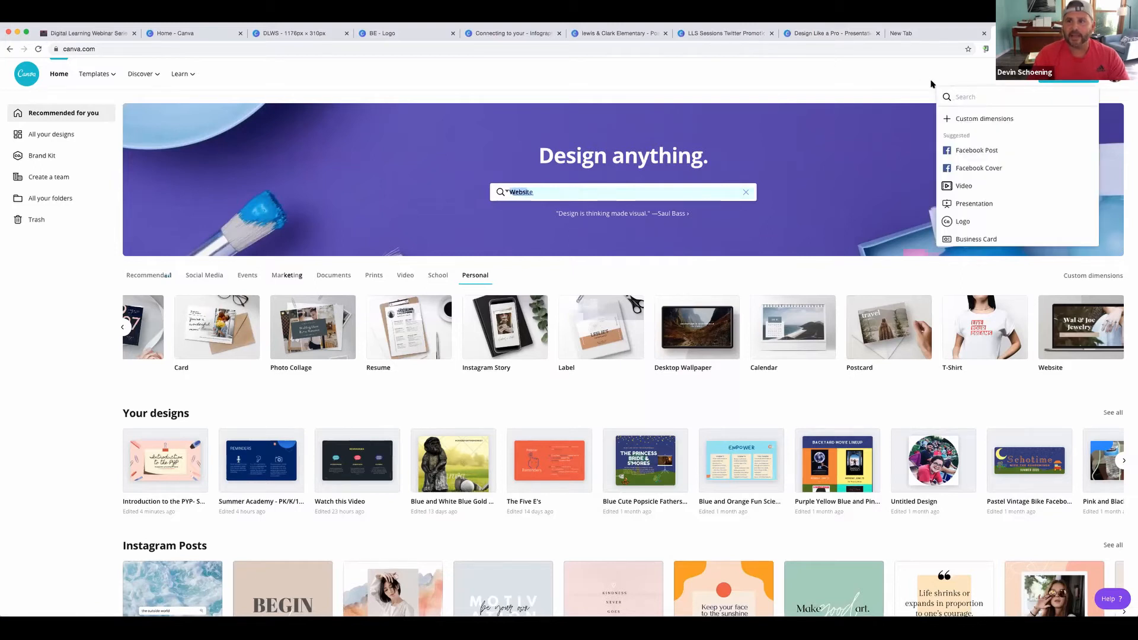
left_click(988, 119)
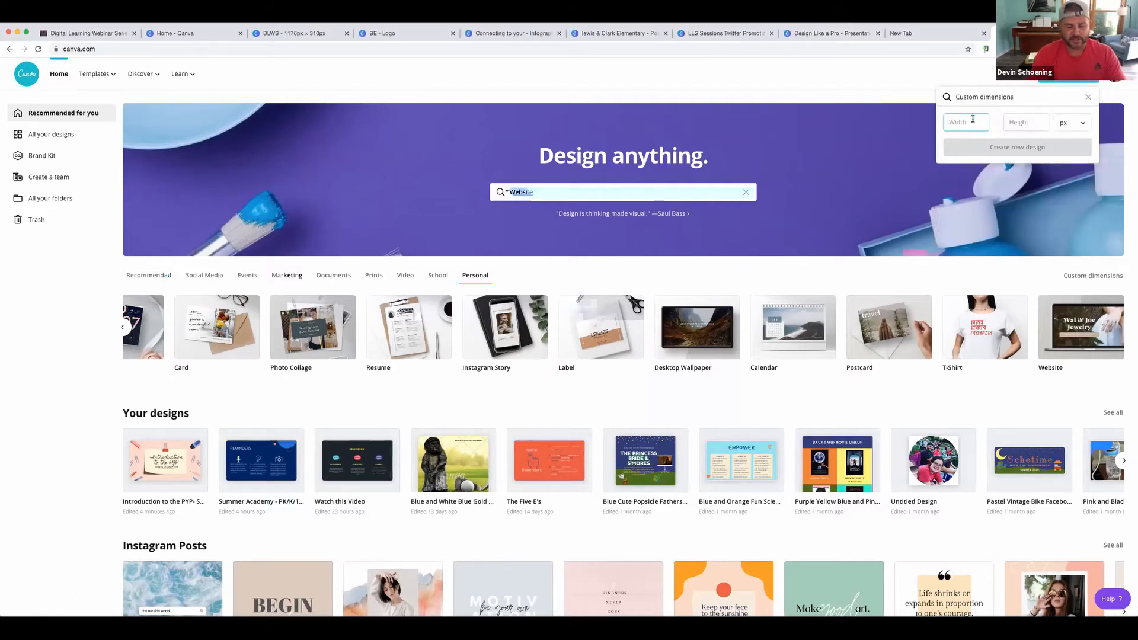
left_click(1074, 128)
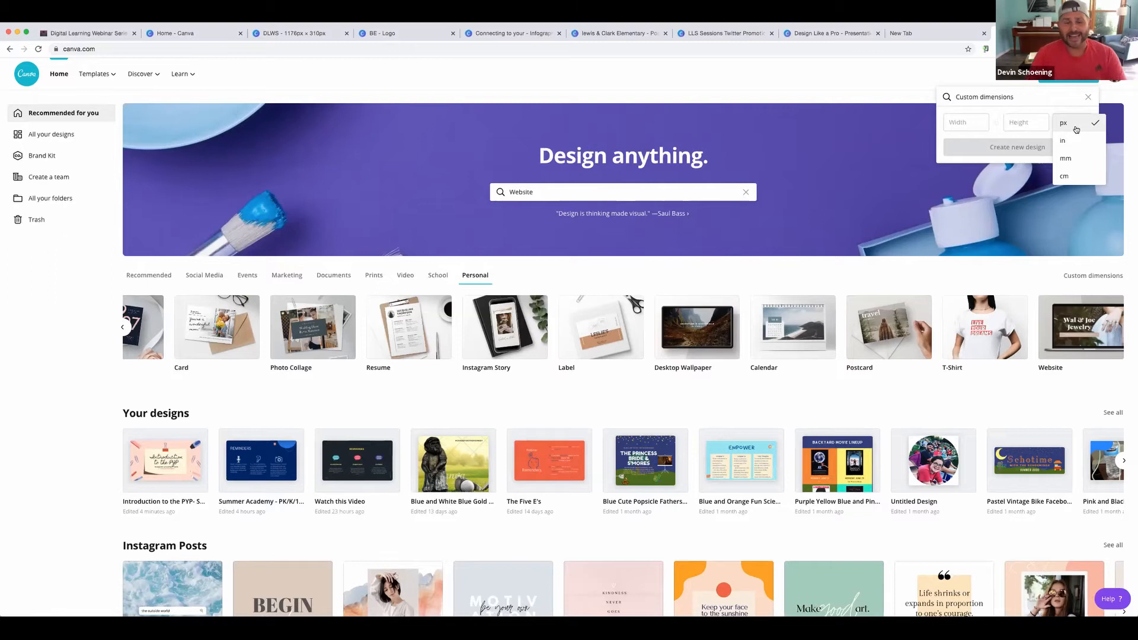
scroll(569, 320, "left", 5)
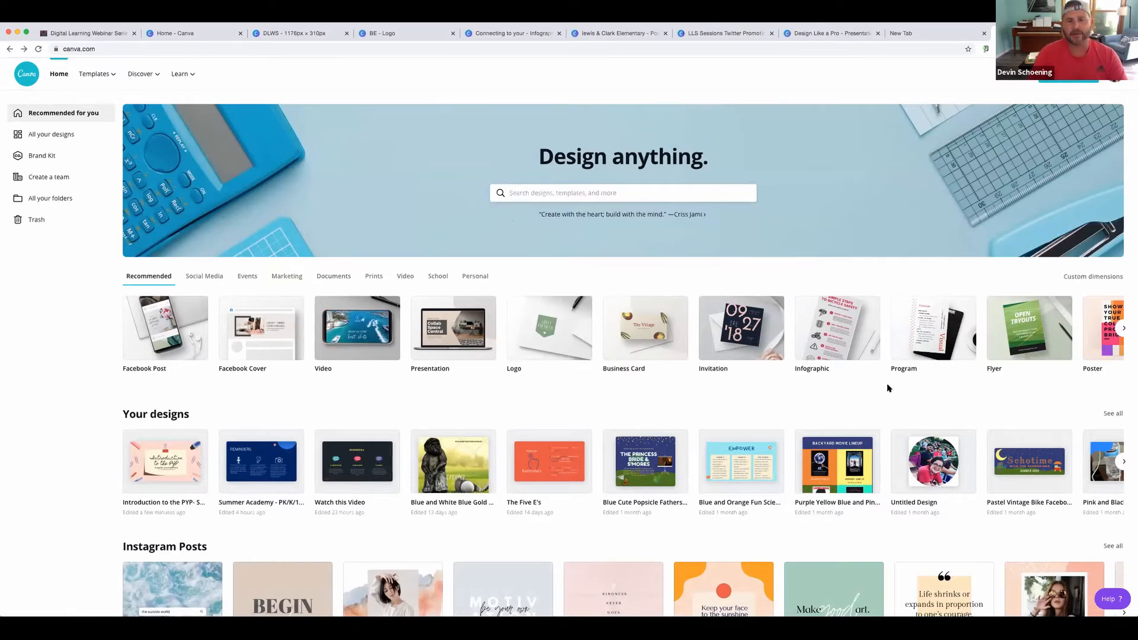
From the Documents category, create a new blank Trifold Brochure design
scroll(858, 352, "right", 3)
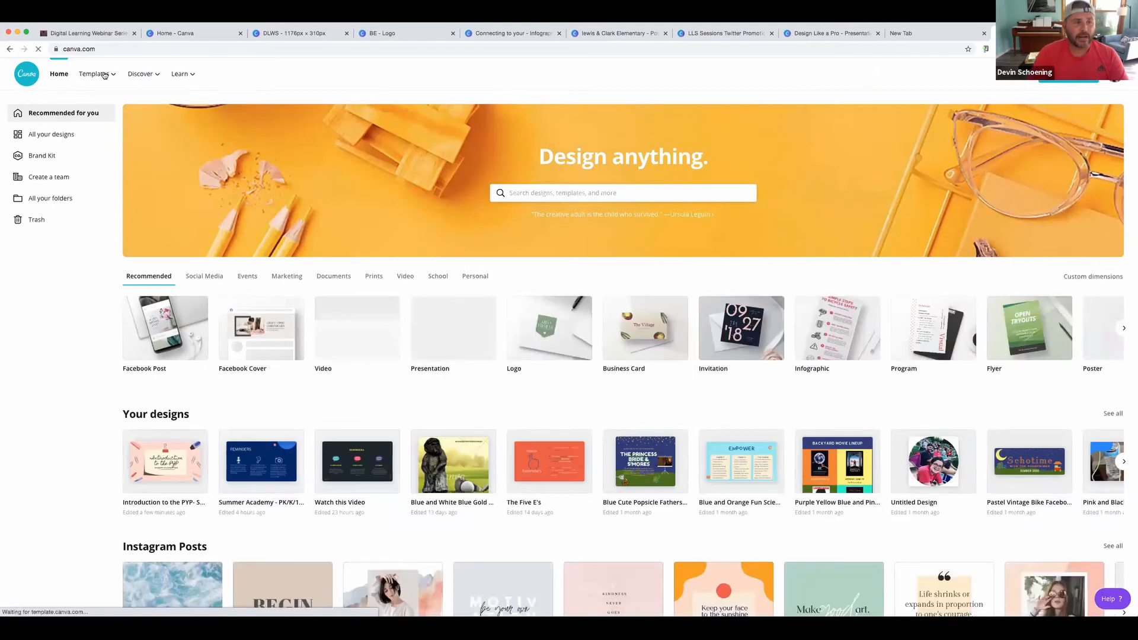
mouse_move(104, 75)
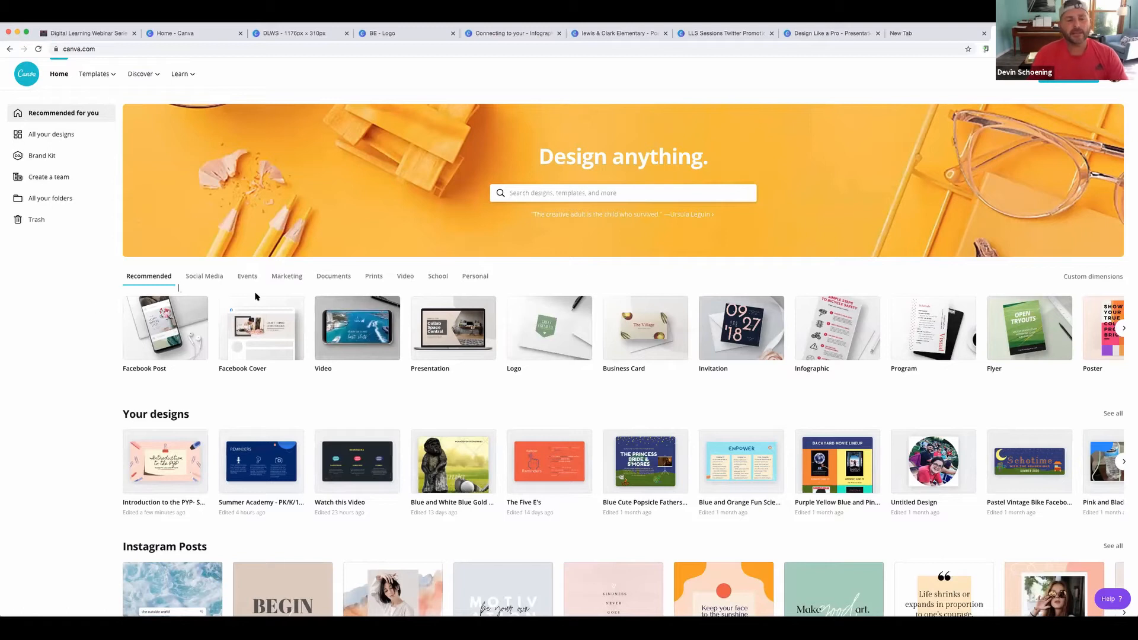
left_click(321, 277)
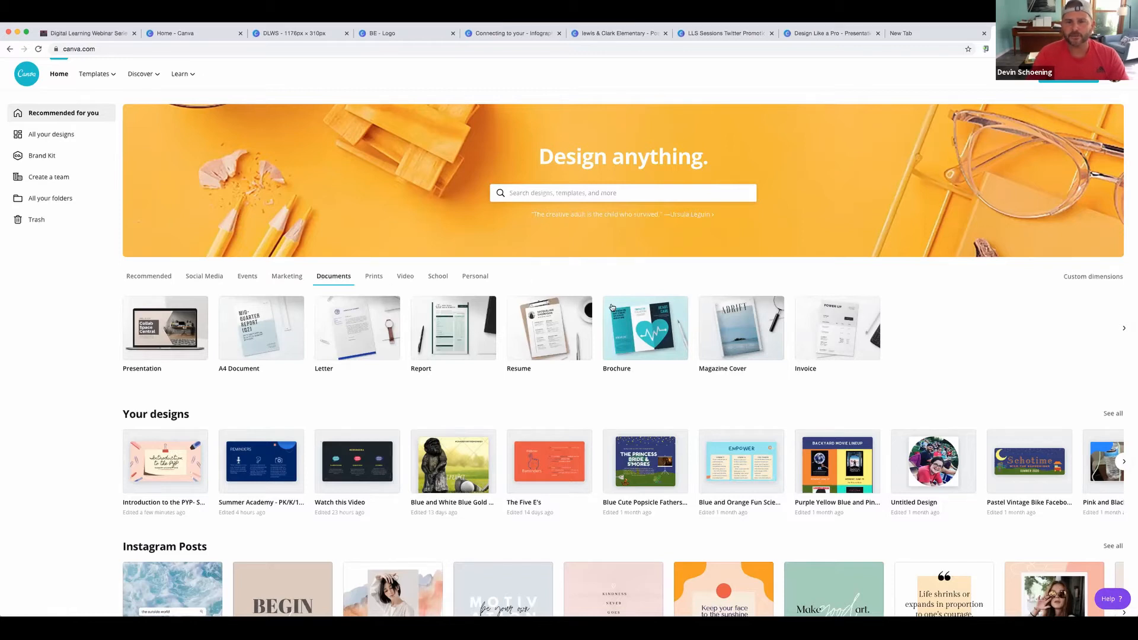
scroll(641, 320, "down", 1)
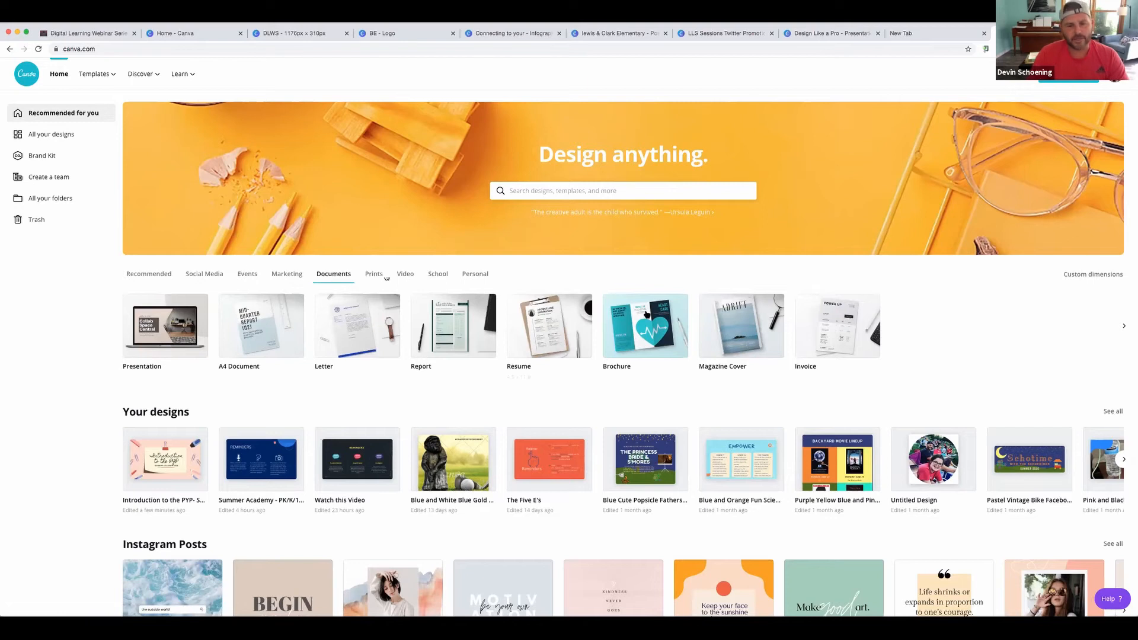
left_click(653, 322)
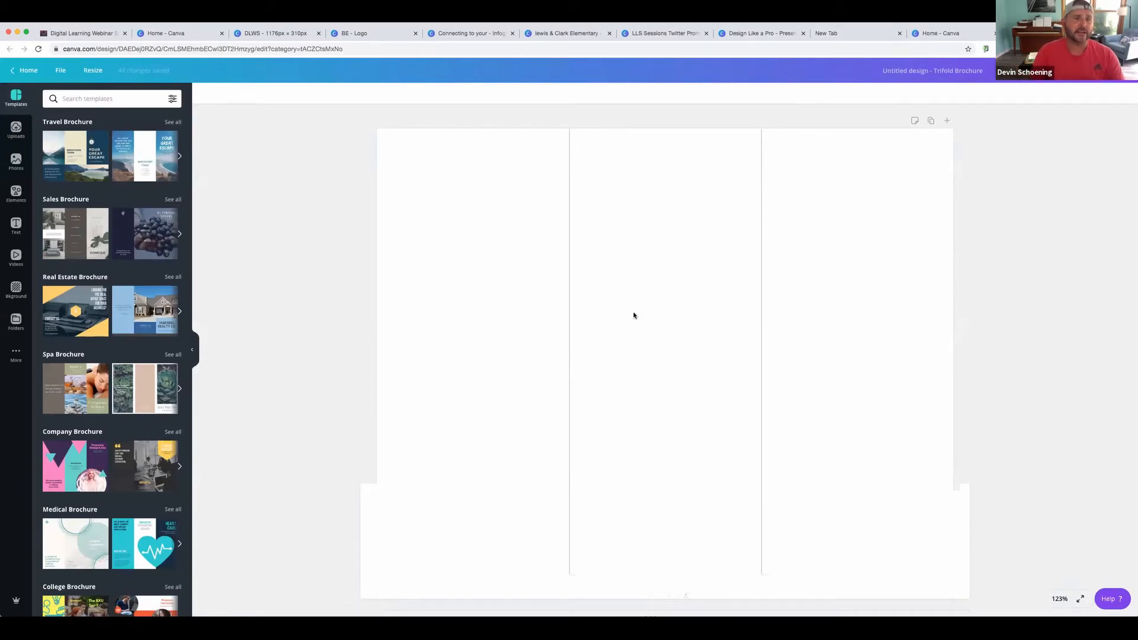
scroll(74, 267, "down", 3)
scroll(67, 285, "down", 15)
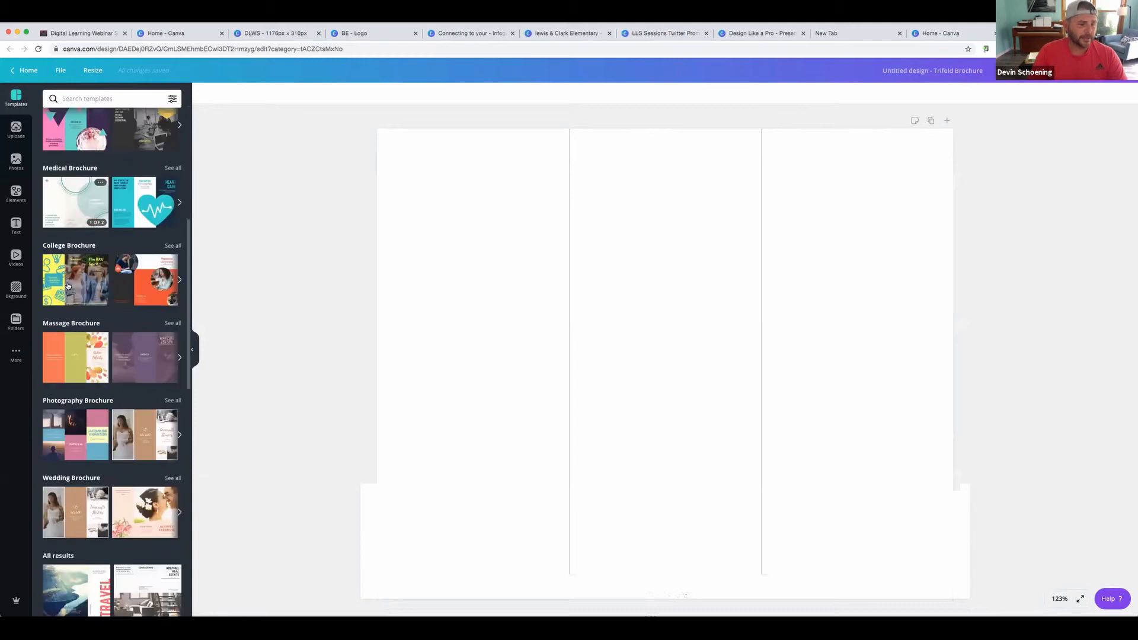
scroll(67, 285, "up", 5)
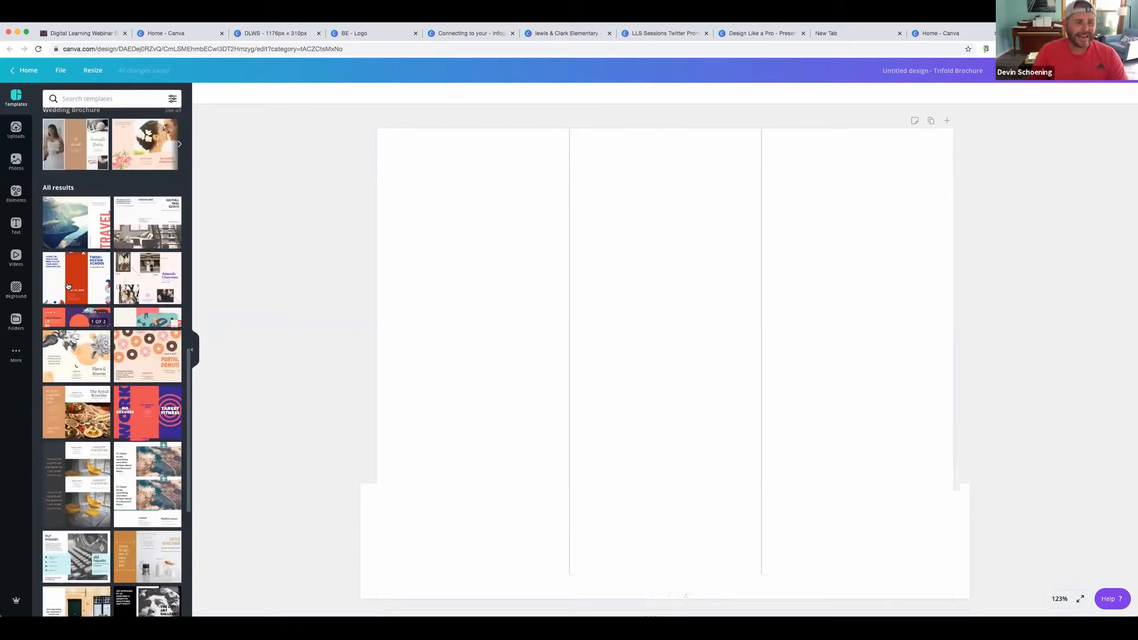
scroll(68, 286, "up", 10)
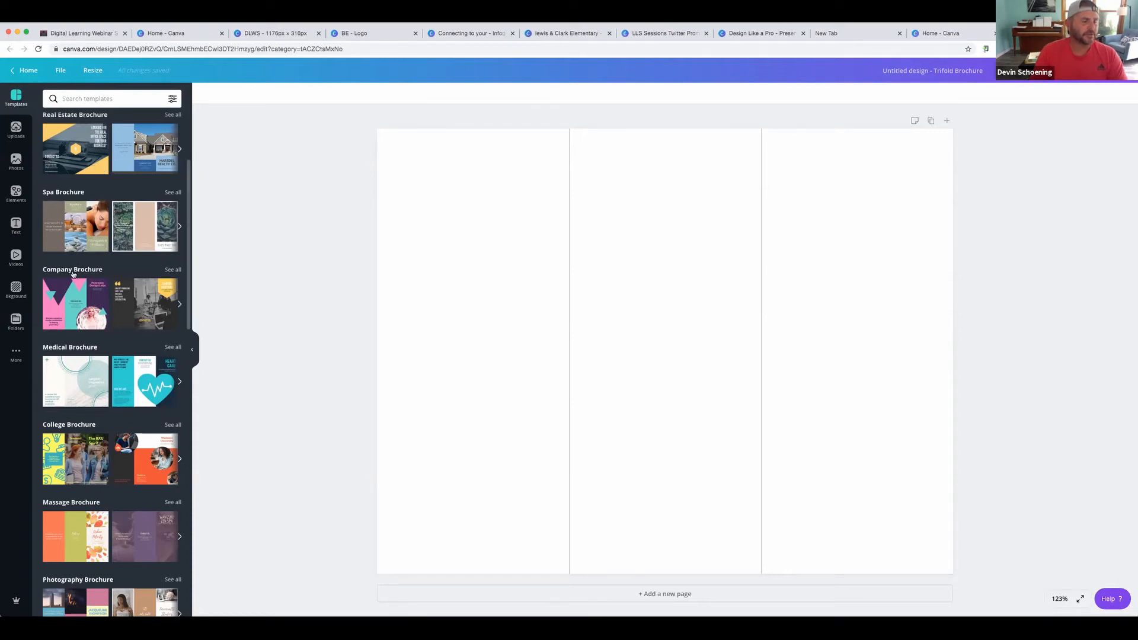
Search 'education' templates and apply the yellow College Trifold Brochure to both pages
left_click(110, 101)
type("education")
key("Return")
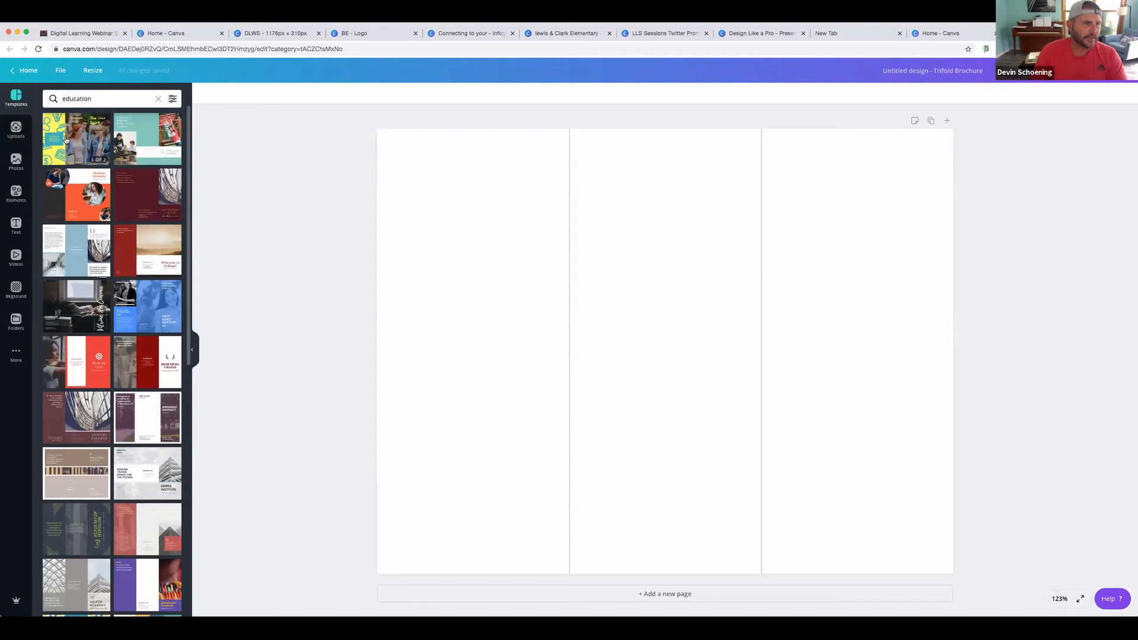
left_click(79, 141)
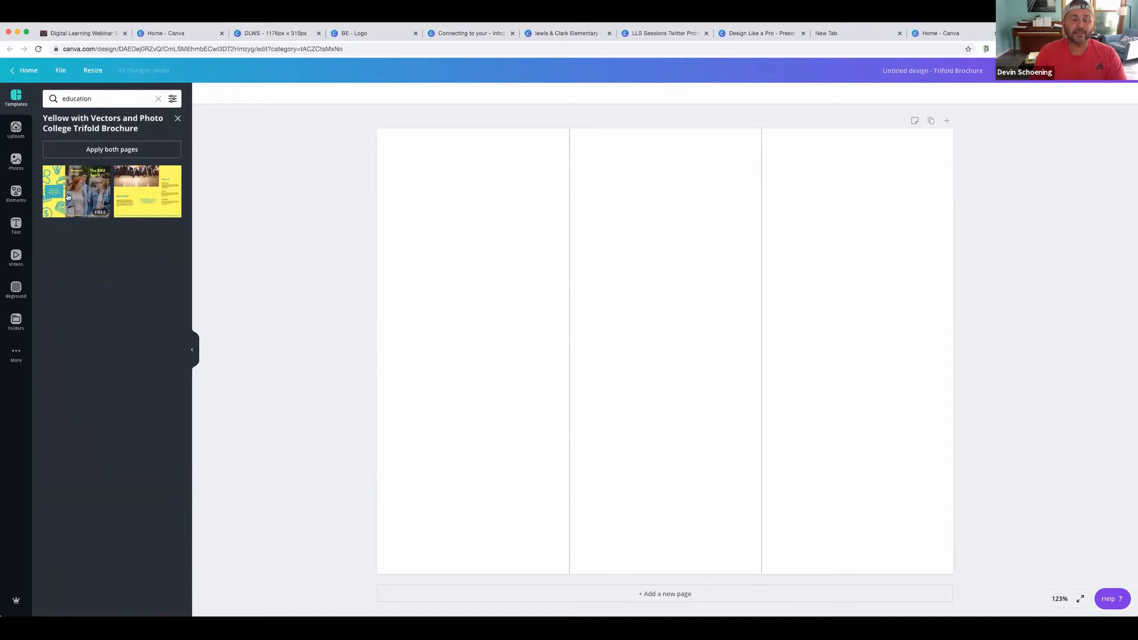
left_click(117, 150)
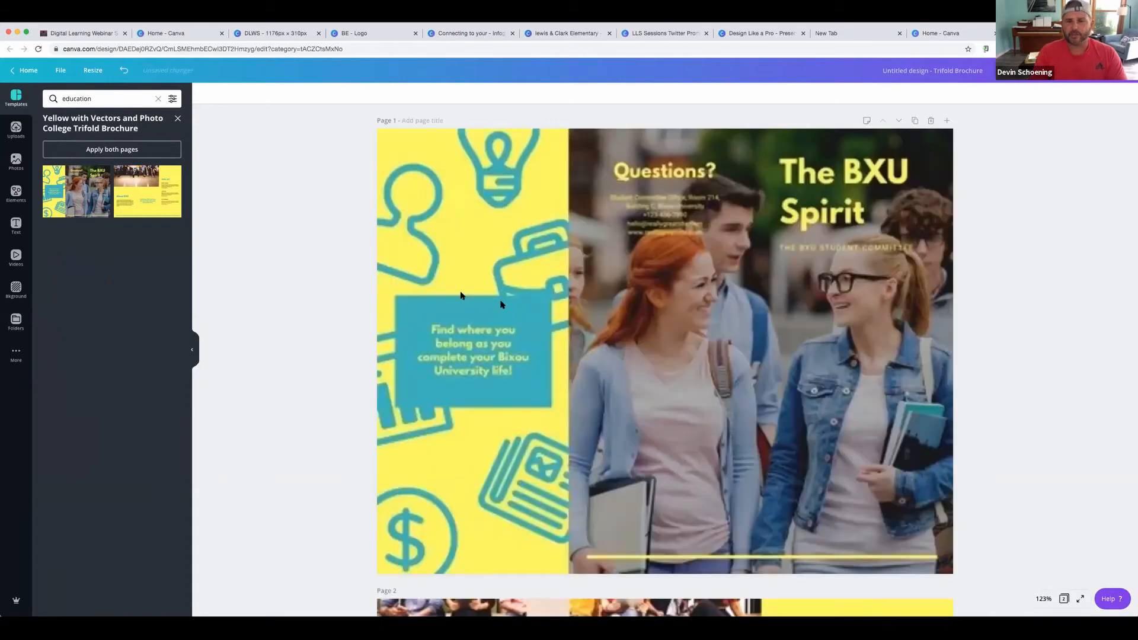
Select page 1's yellow background and scroll through the 'BXU Spirit' brochure pages
left_click(505, 308)
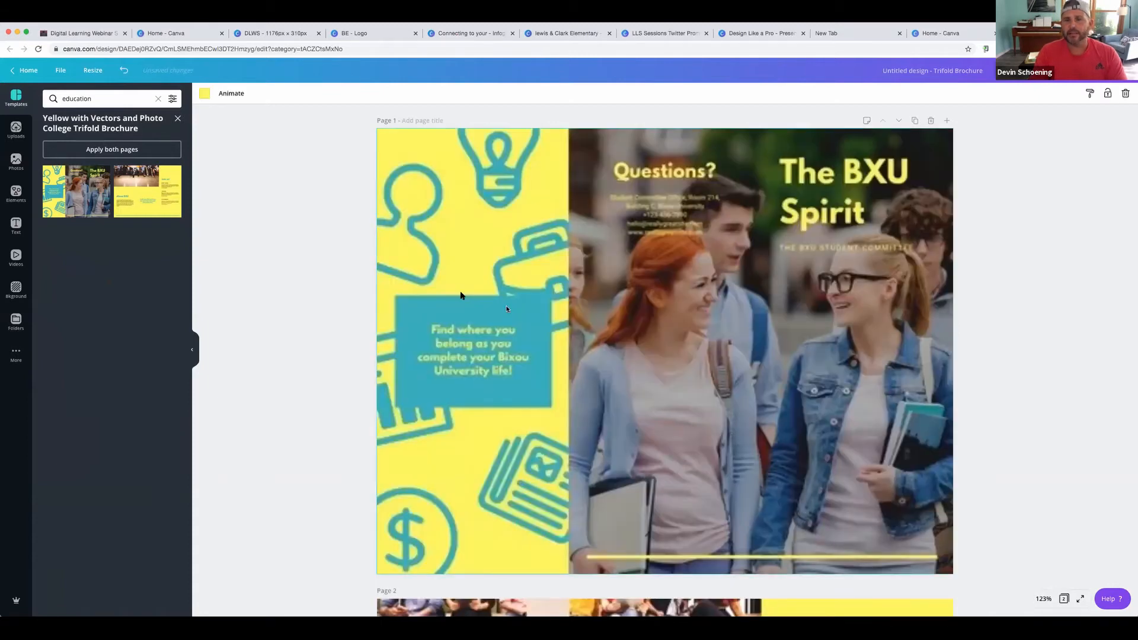
scroll(507, 308, "down", 3)
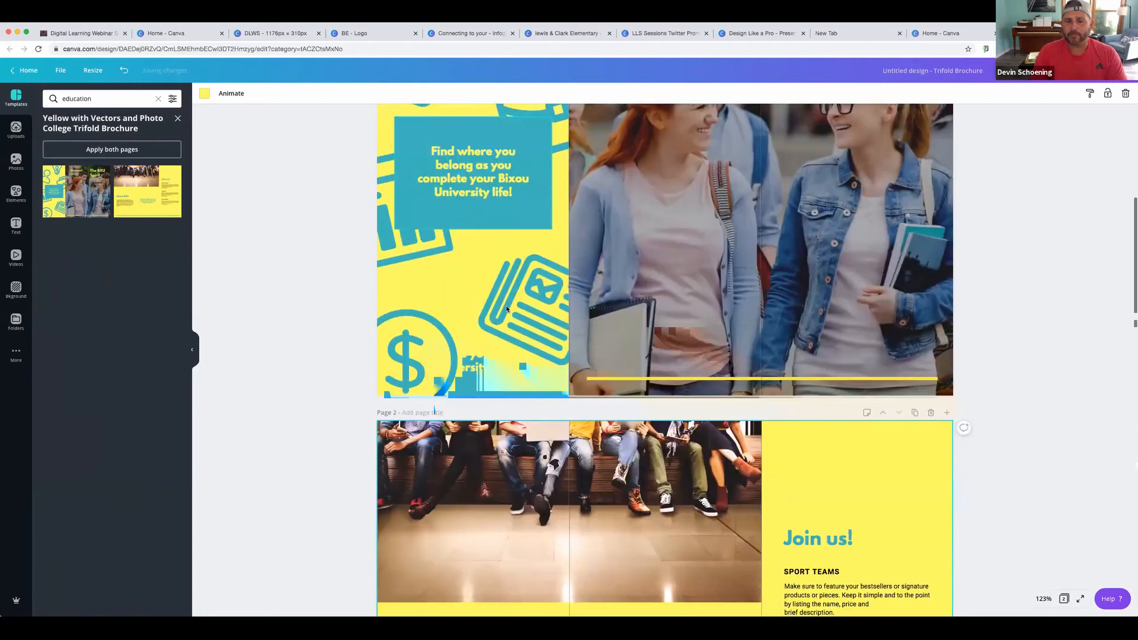
scroll(507, 309, "down", 3)
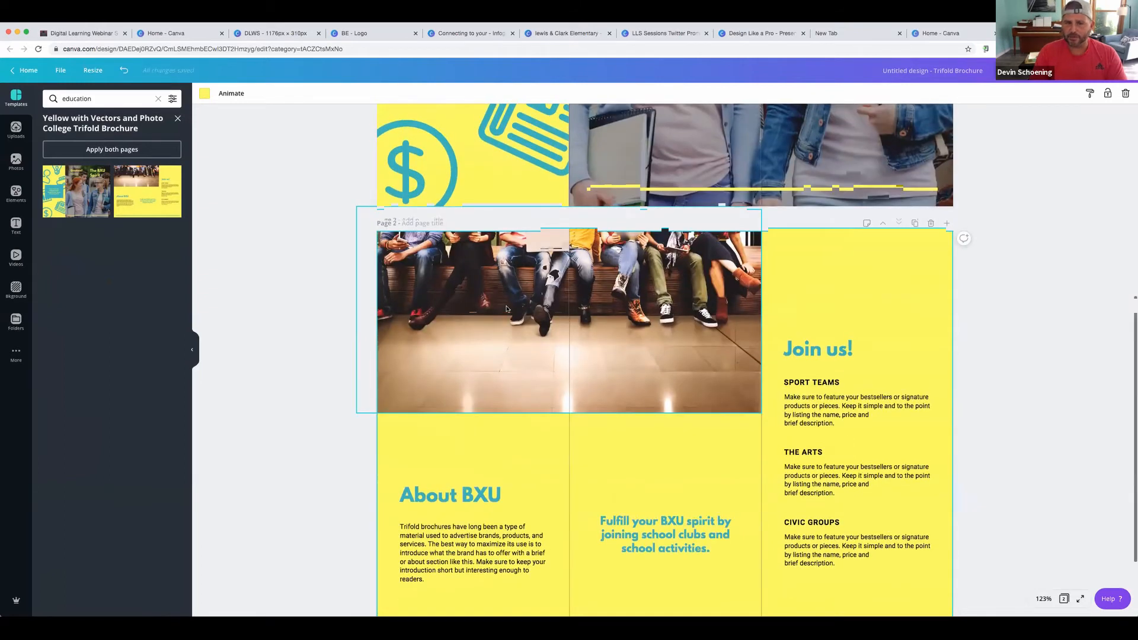
scroll(506, 308, "up", 6)
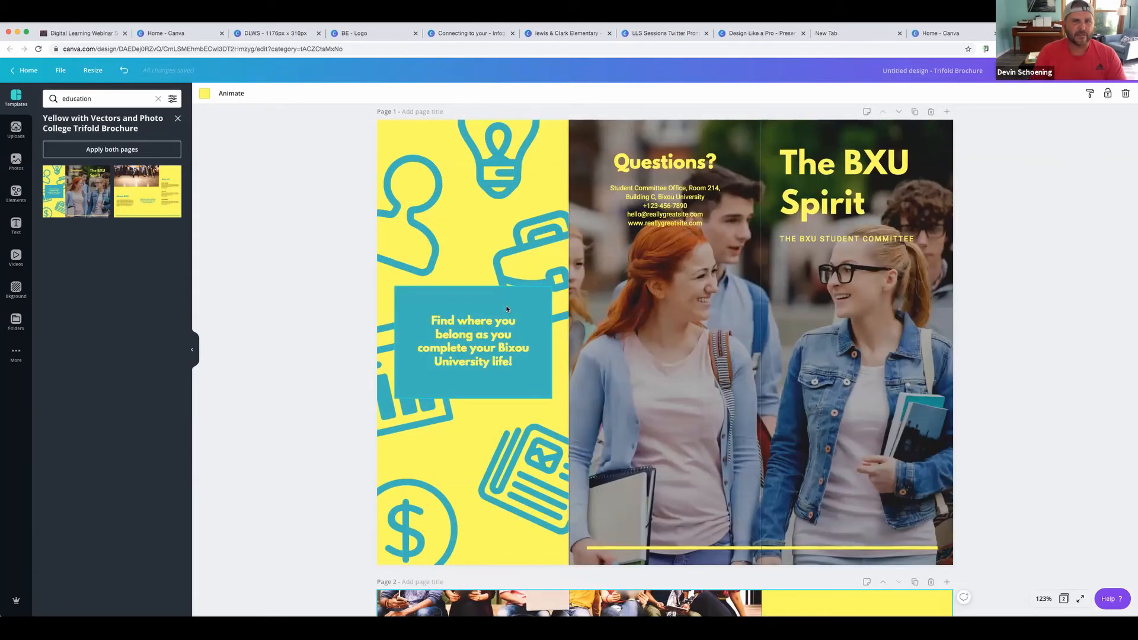
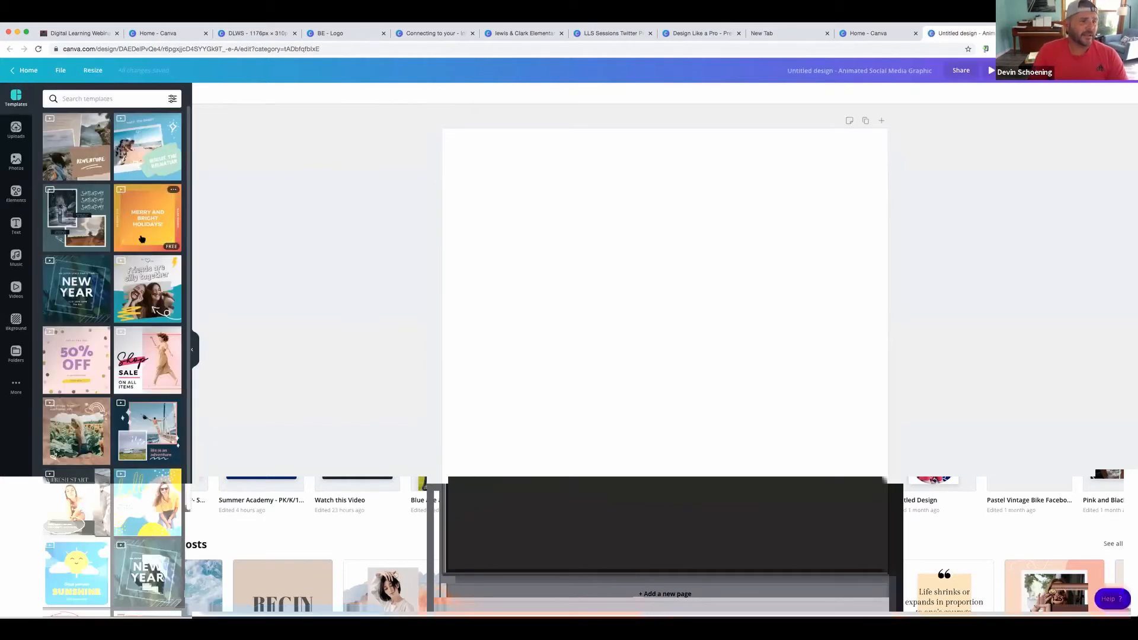
Apply the animated 'Create your own SUNSHINE' template to the blank page, then go to Canva's home page
mouse_move(137, 236)
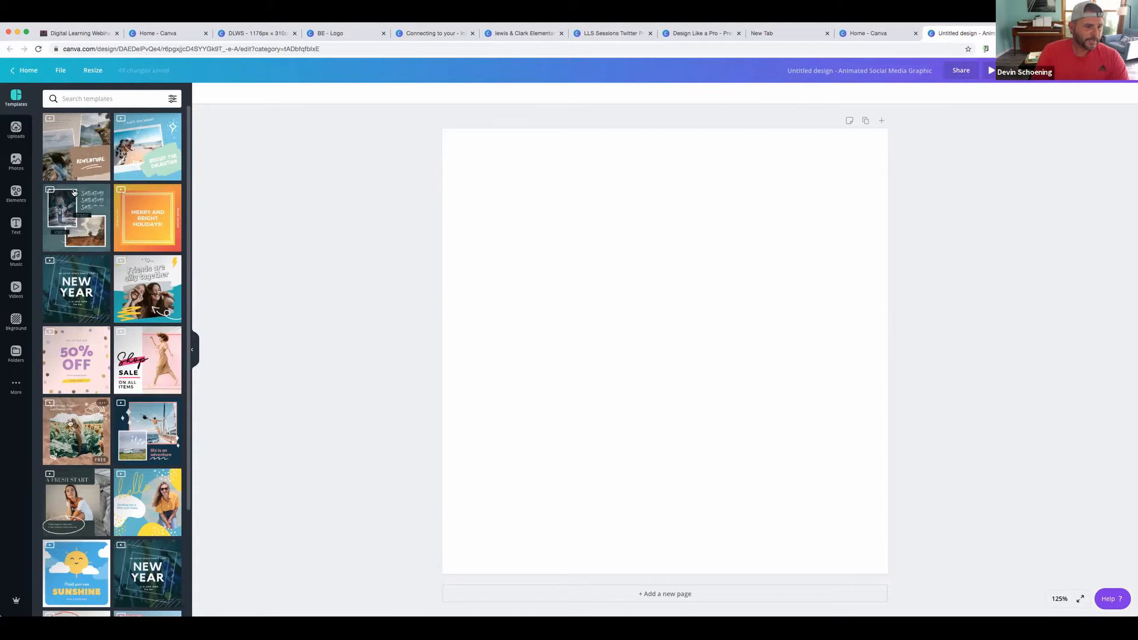
scroll(122, 469, "down", 3)
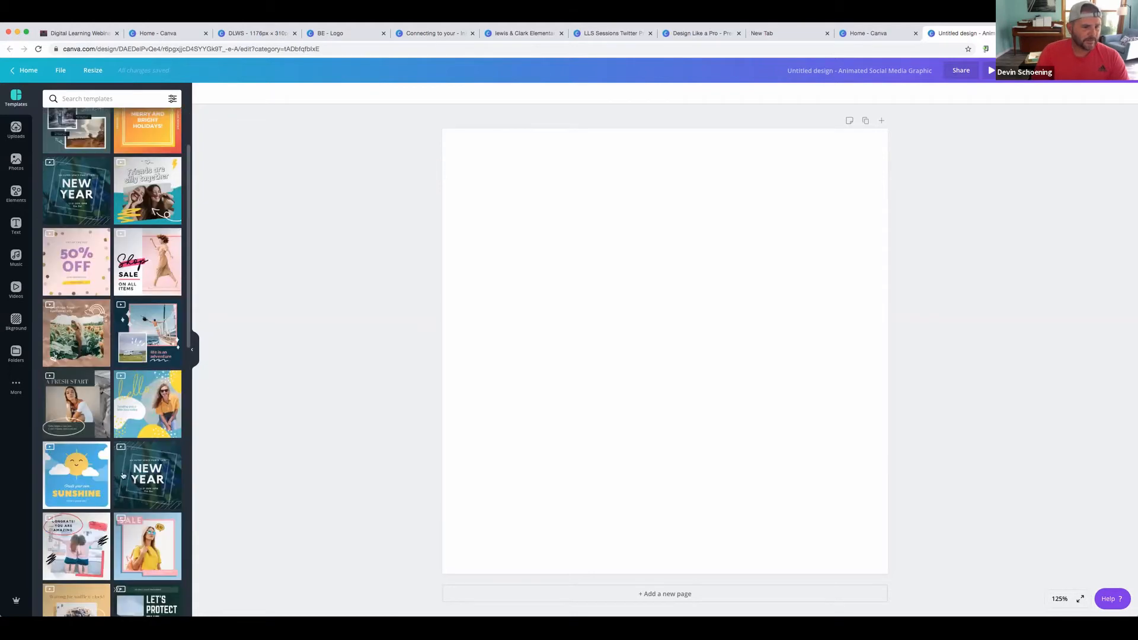
left_click(90, 472)
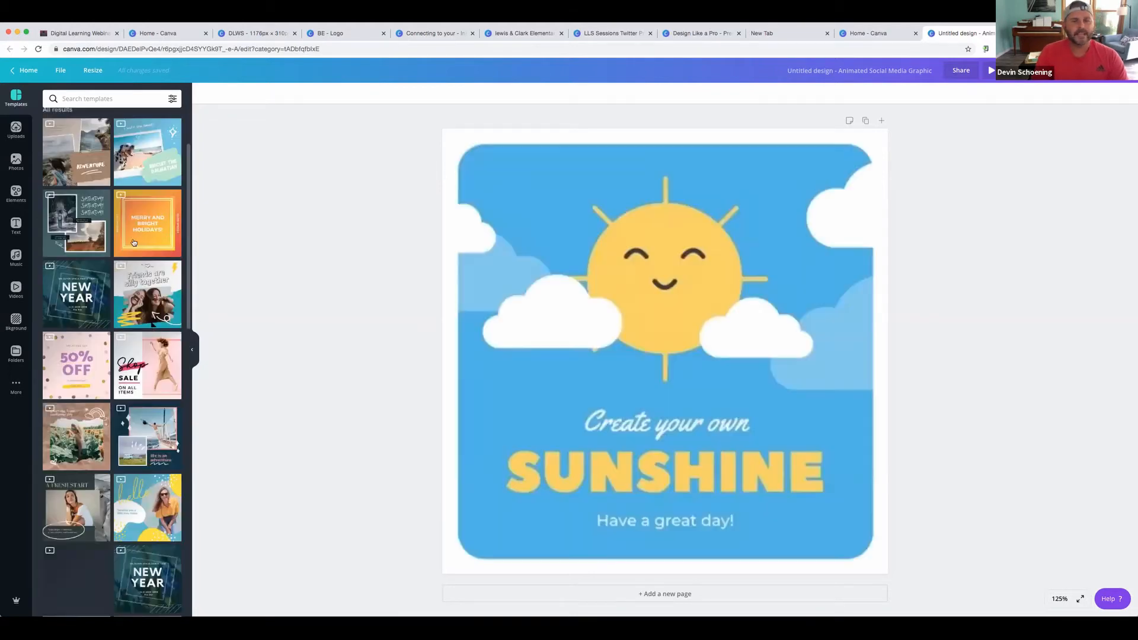
left_click(617, 238)
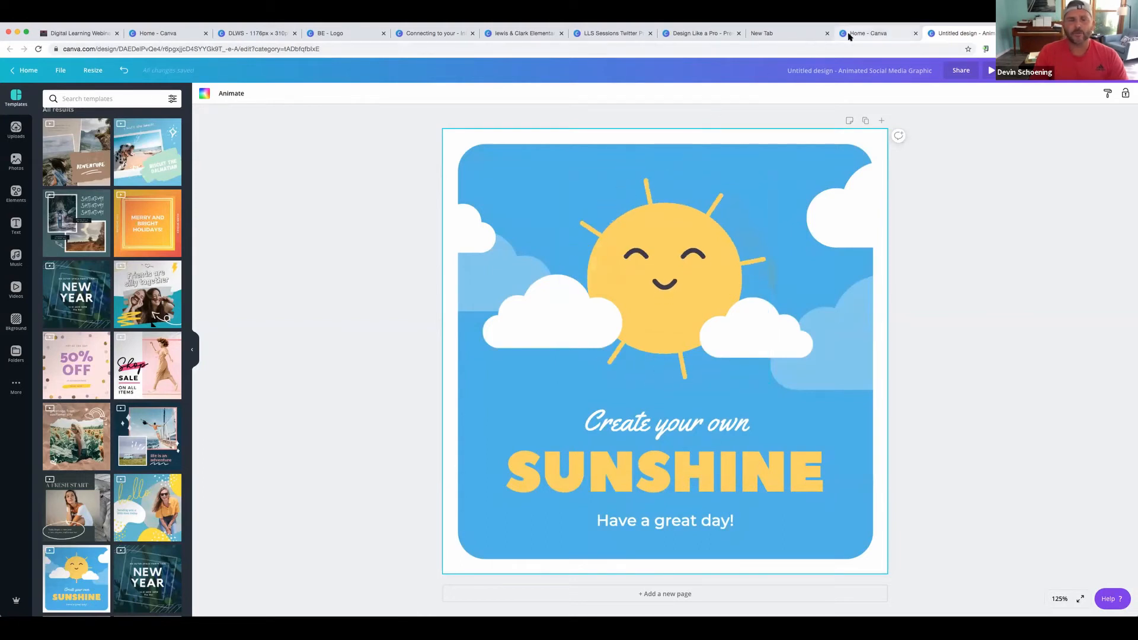
left_click(869, 33)
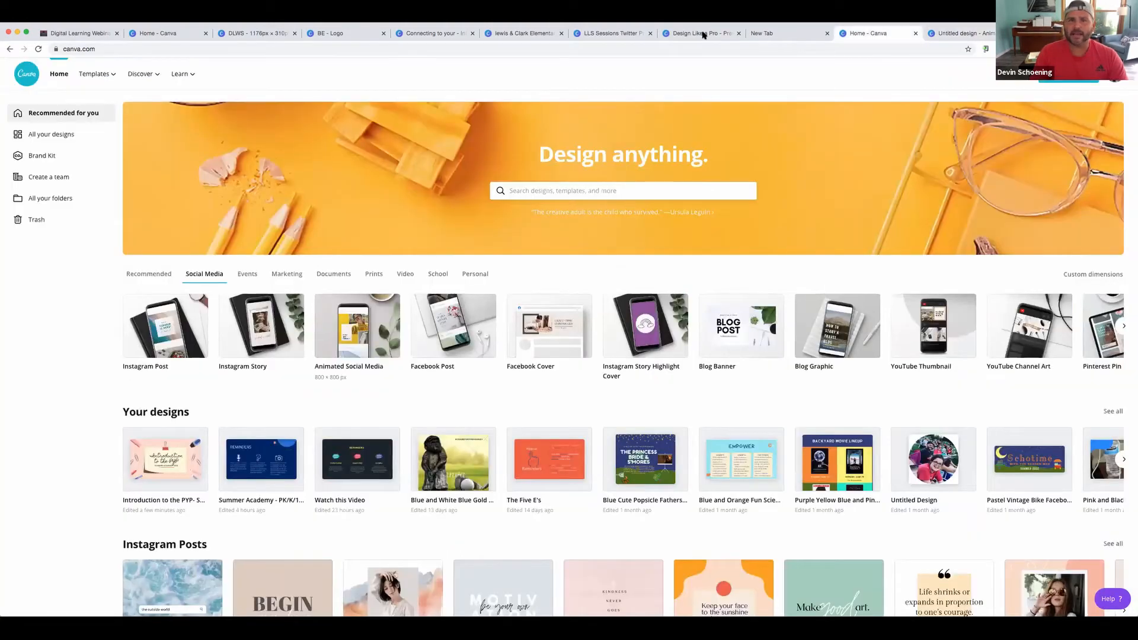
Glance at the Design Like a Pro presentation and home page, then return to the sunshine design
left_click(703, 34)
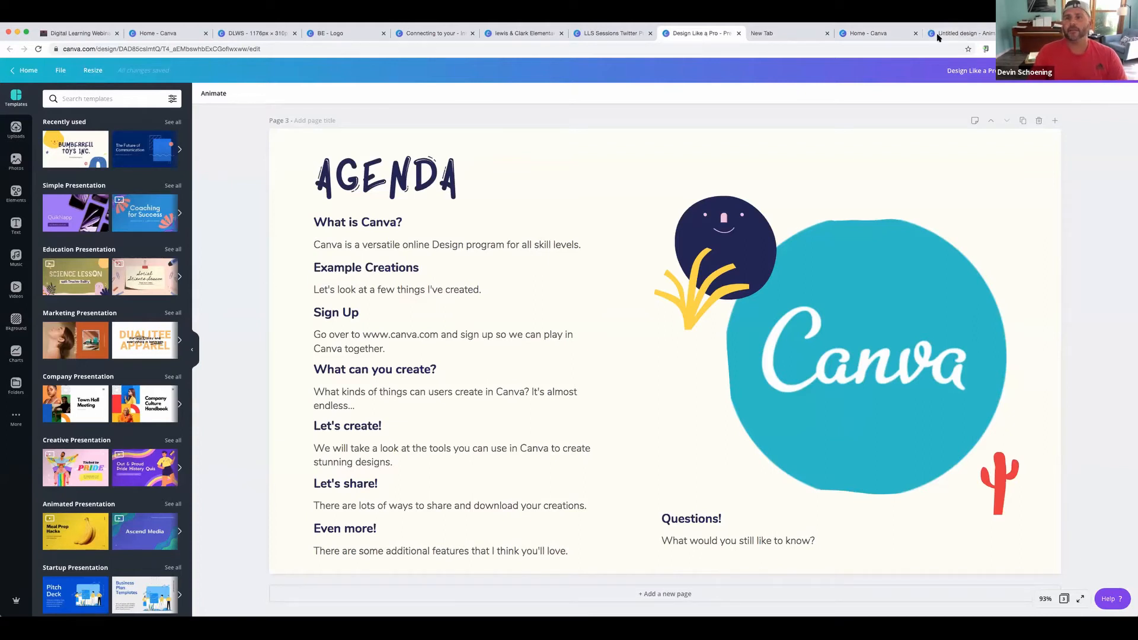
left_click(862, 35)
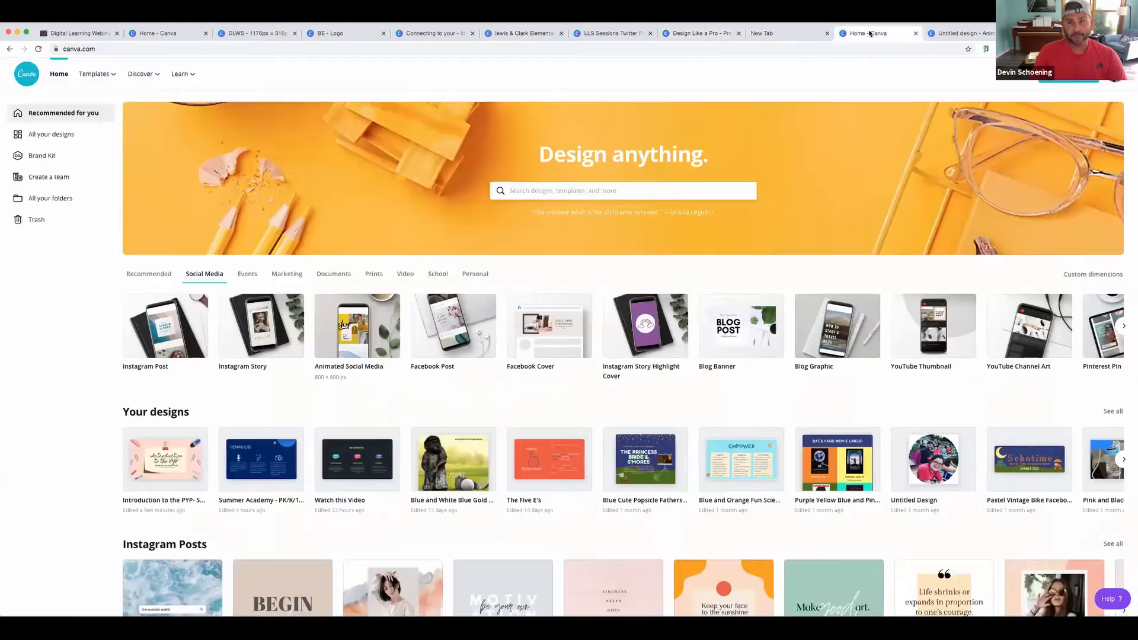
left_click(971, 35)
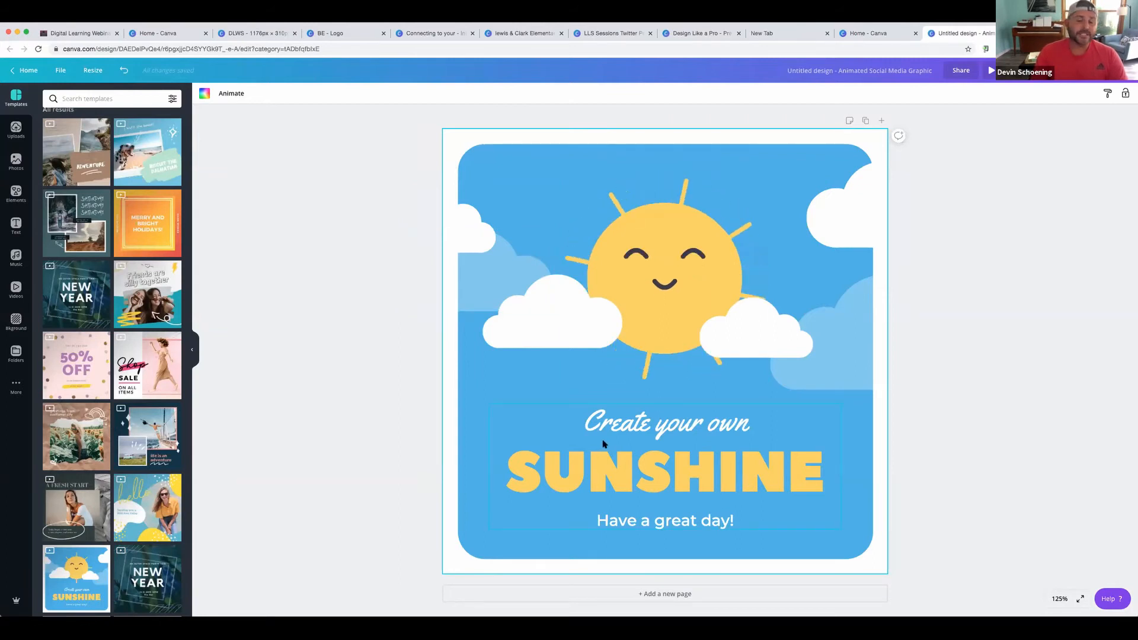
With the sun selected, search the Elements library for 'moon'
left_click(636, 288)
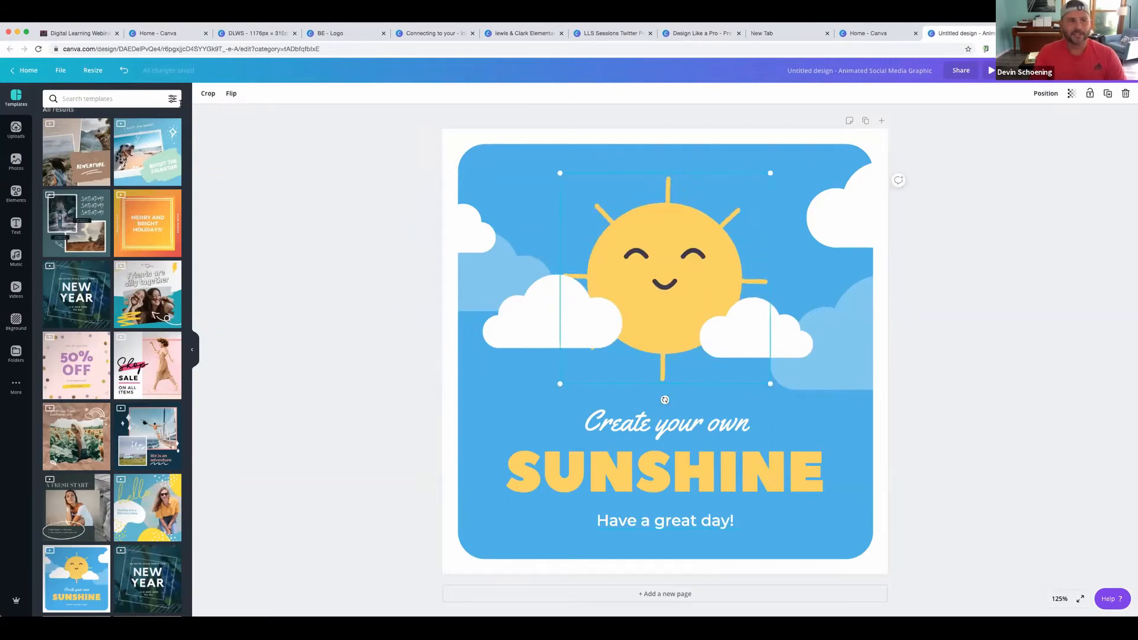
left_click(17, 191)
left_click(89, 98)
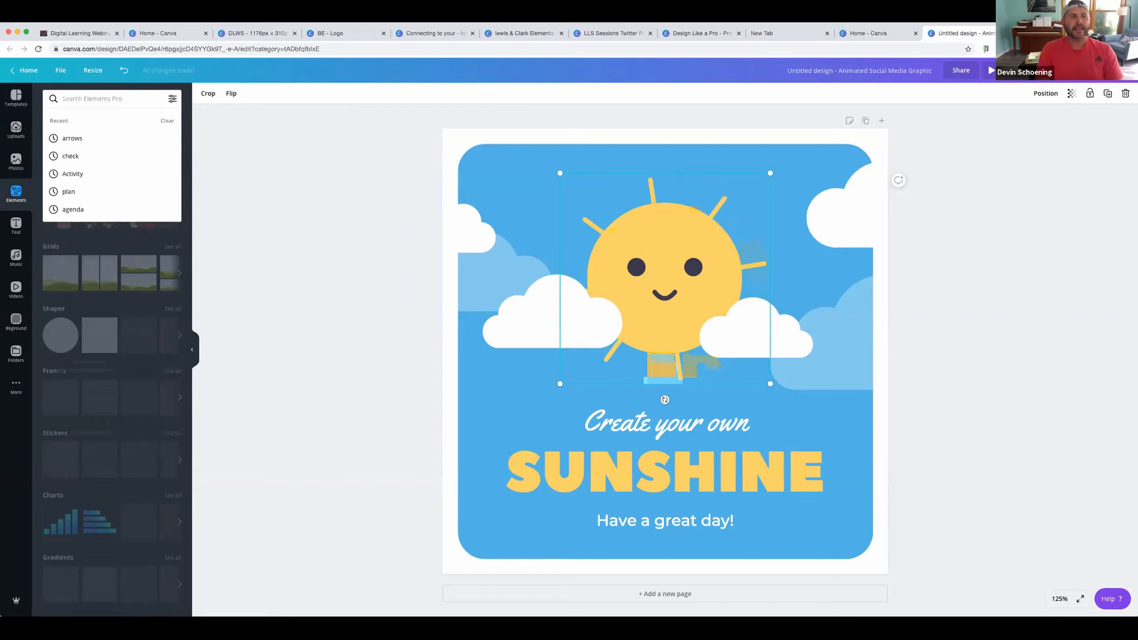
type("ani")
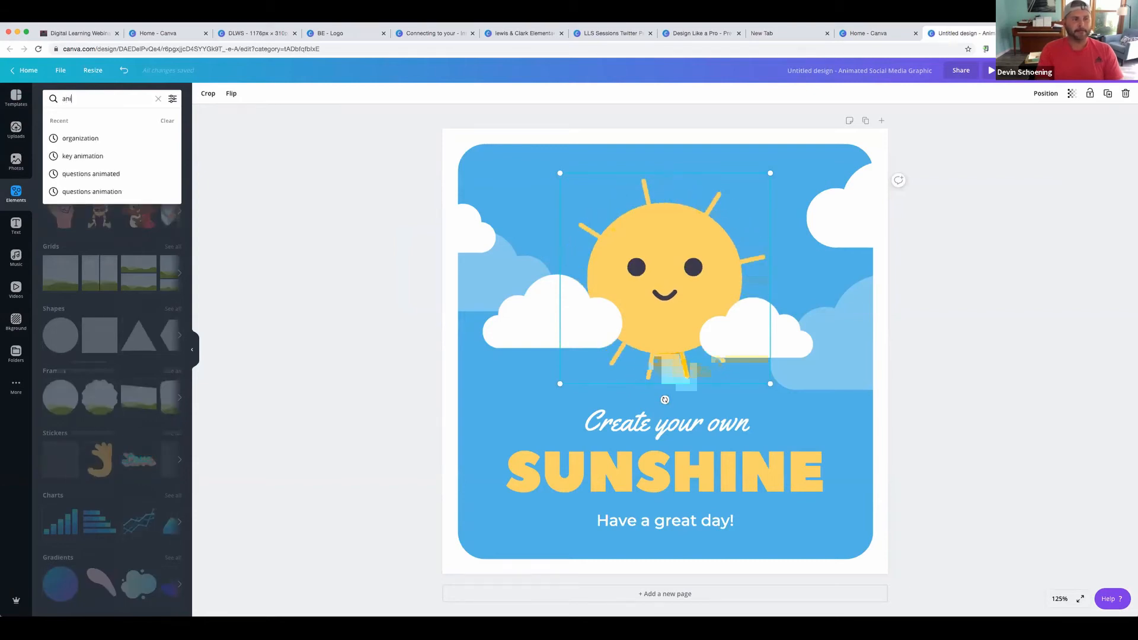
key("BackSpace")
key("BackSpace")
key("BackSpace")
type("moon")
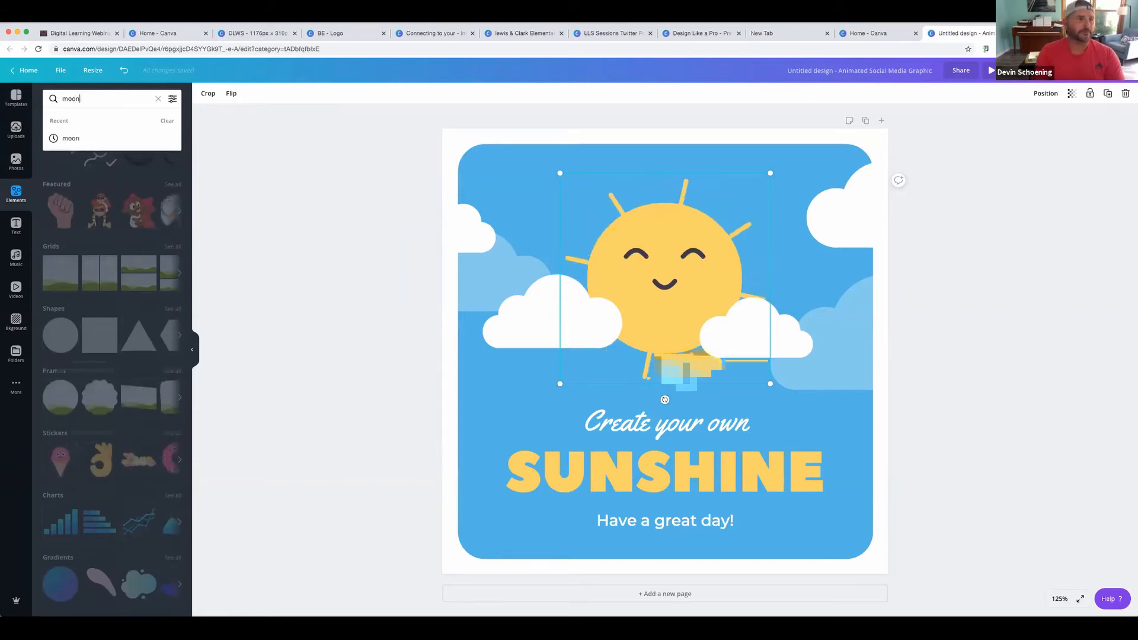
key("Return")
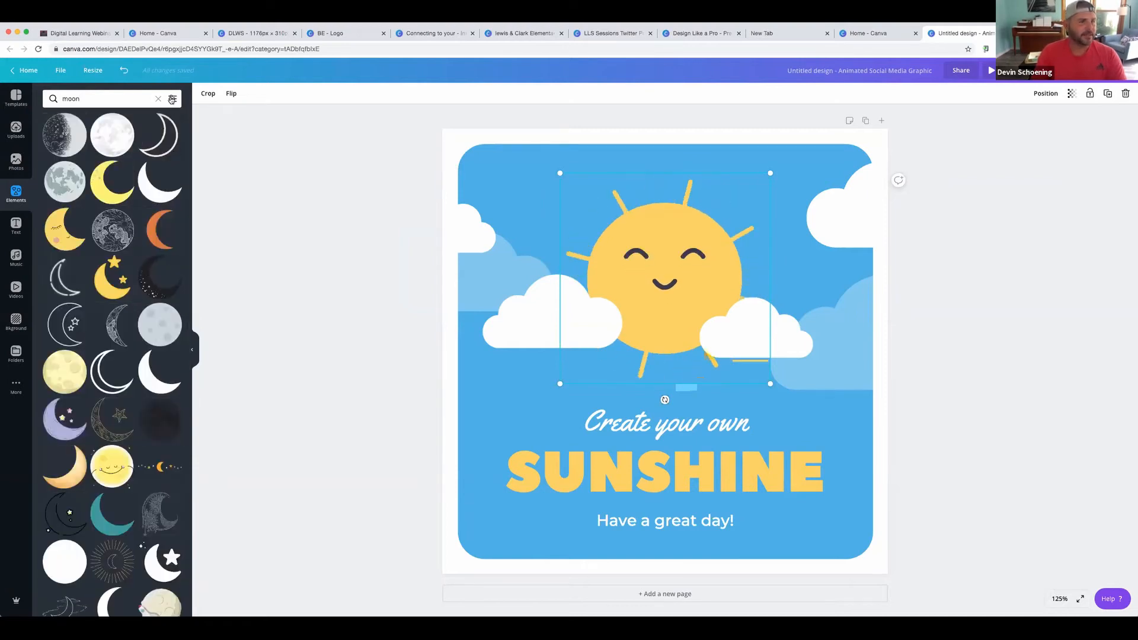
Filter to animated elements, drag a crescent moon onto the page, and delete the sun
left_click(172, 98)
left_click(59, 211)
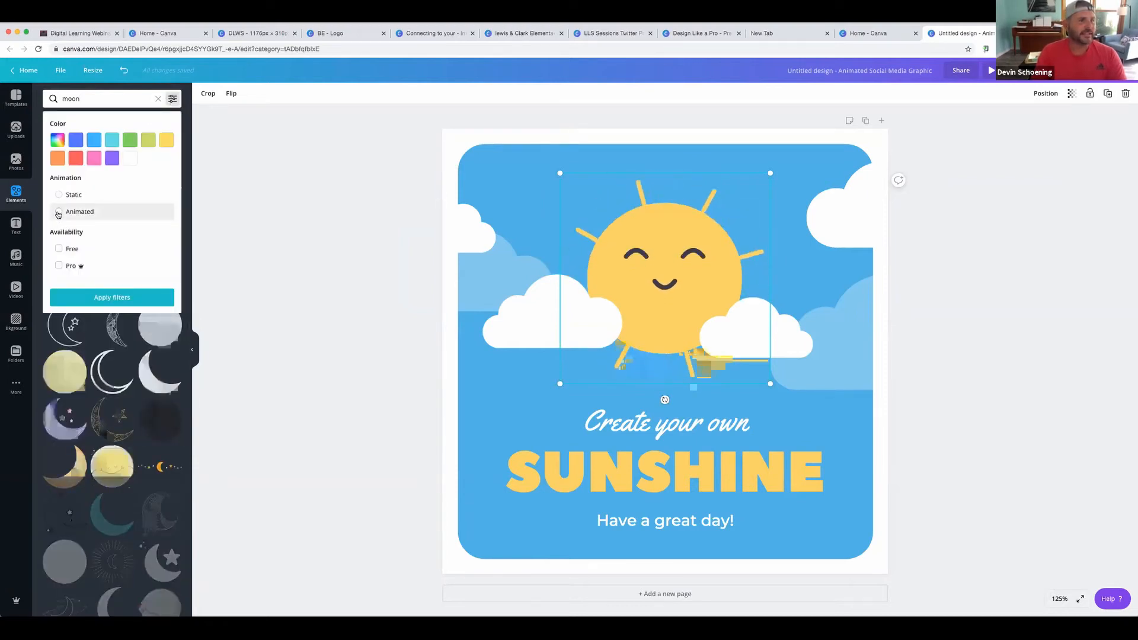
left_click(131, 298)
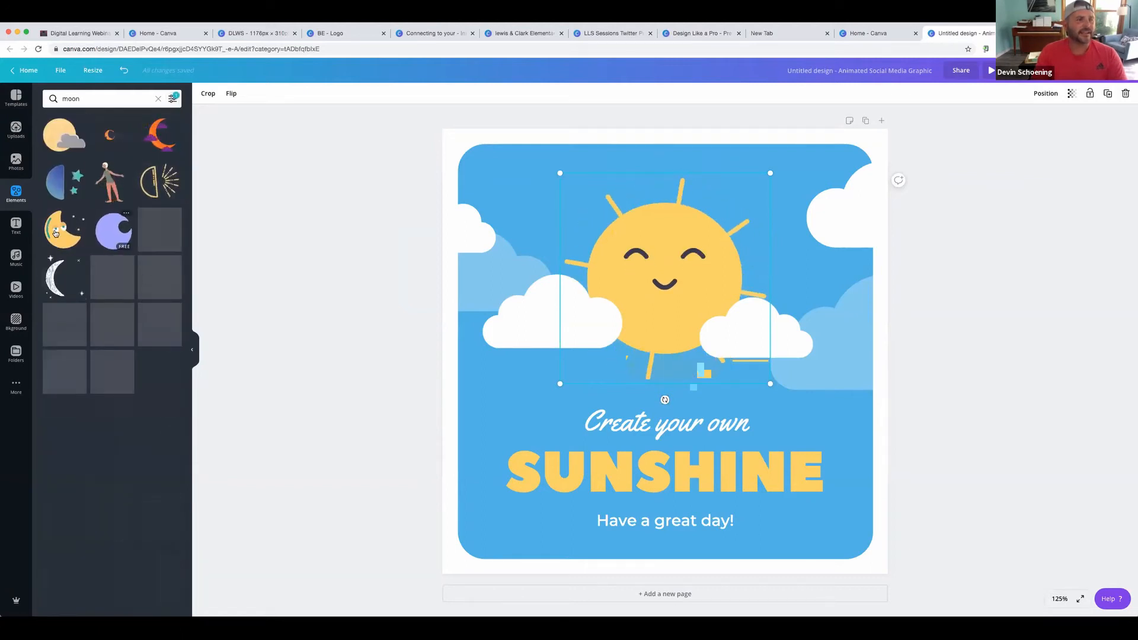
left_click_drag(532, 273, 470, 325)
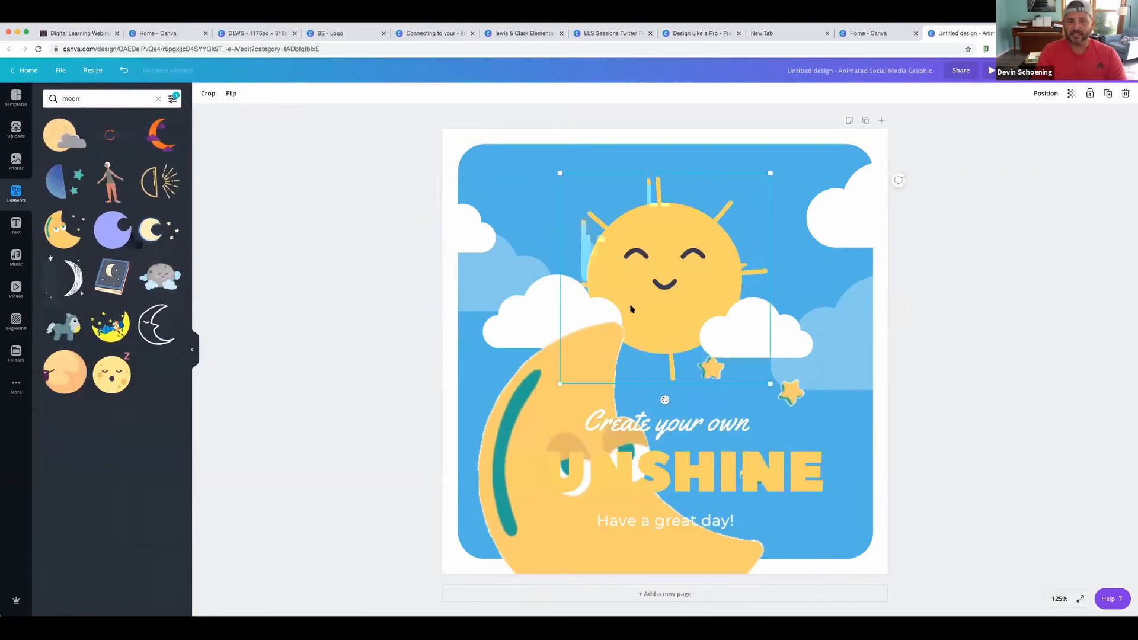
key("Delete")
Undo the last change, then shrink the moon and move it up among the clouds
key("ctrl+z")
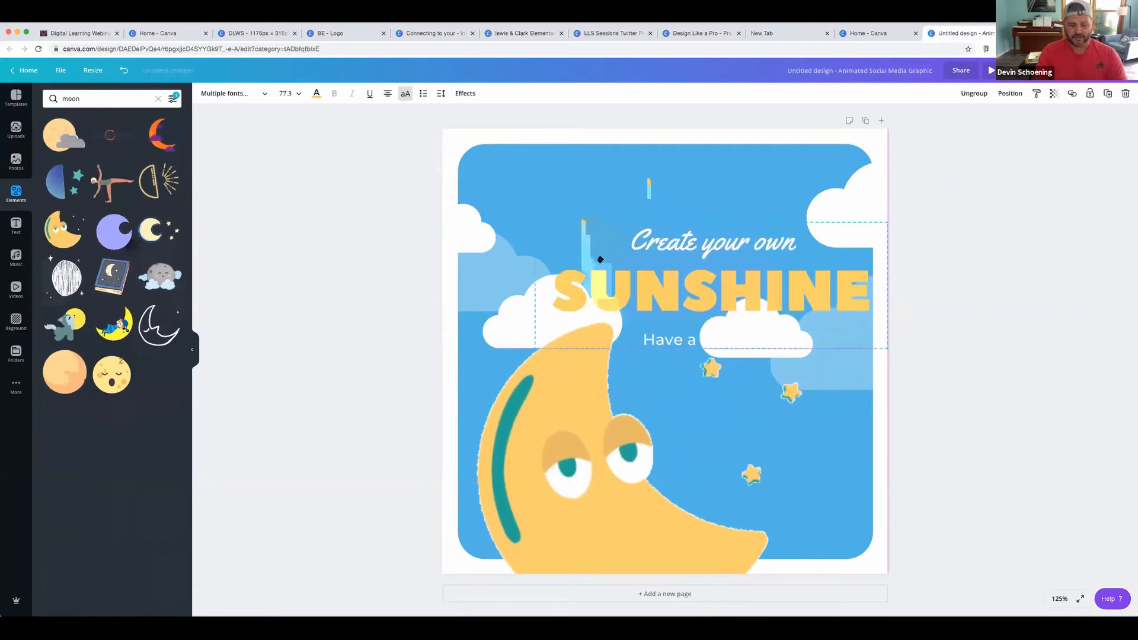
left_click(553, 384)
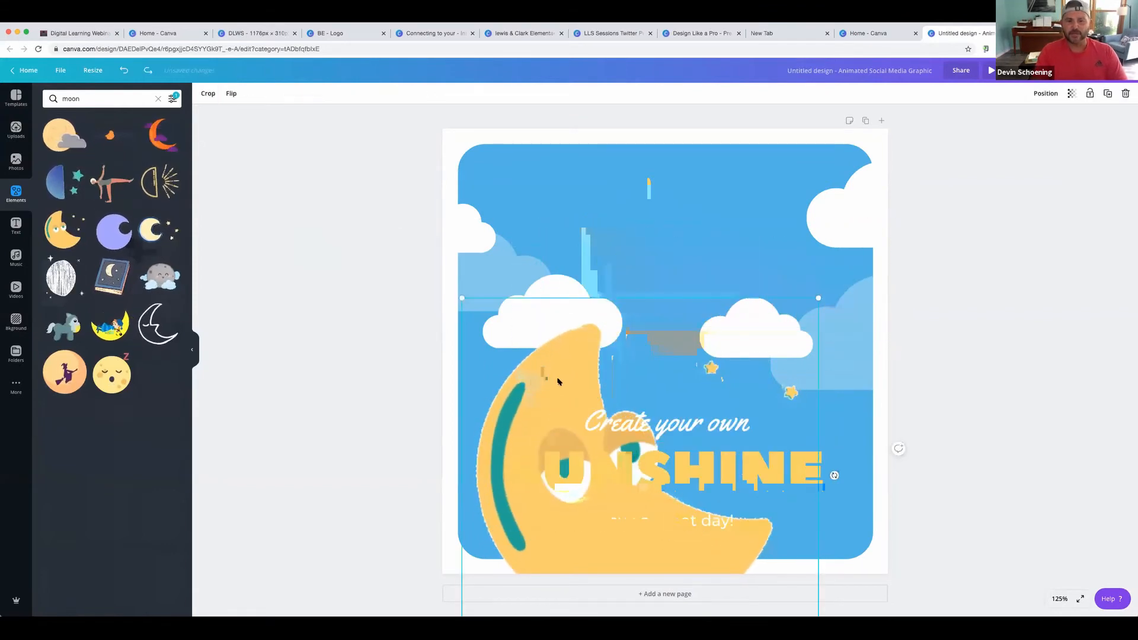
left_click_drag(851, 500, 685, 401)
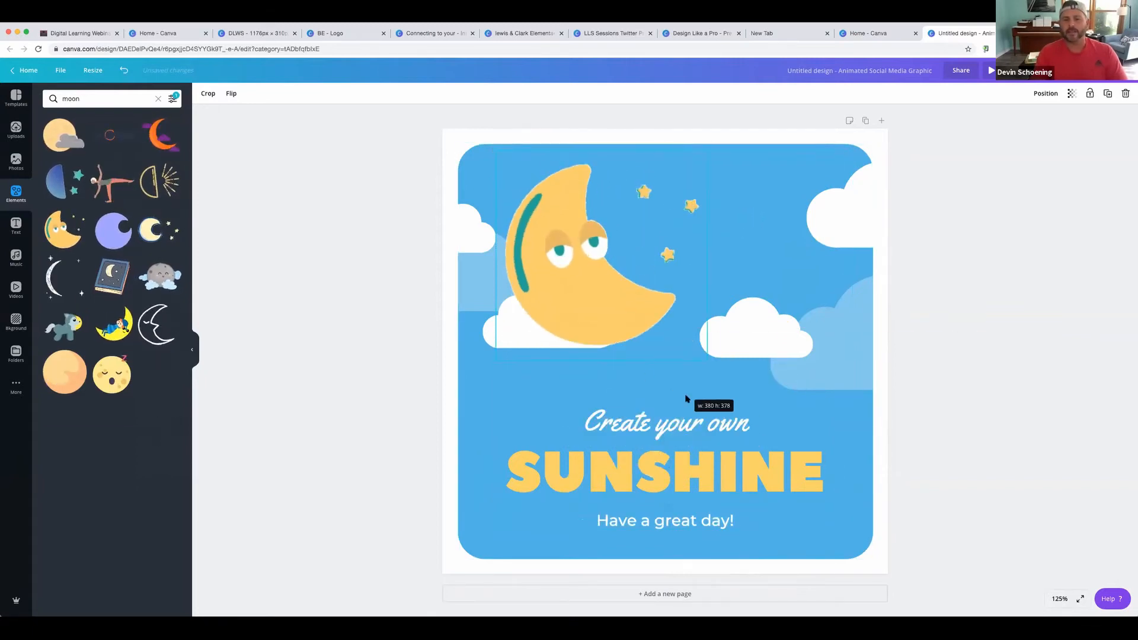
left_click_drag(637, 326, 687, 334)
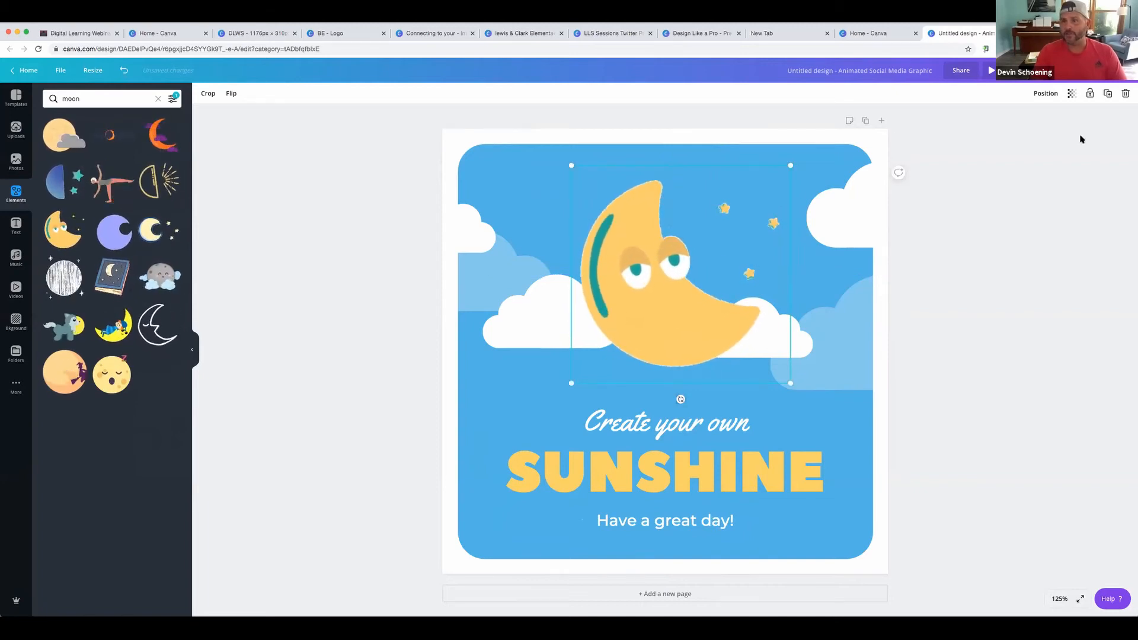
Bring the moon forward one layer using Position, then deselect it
left_click(1046, 93)
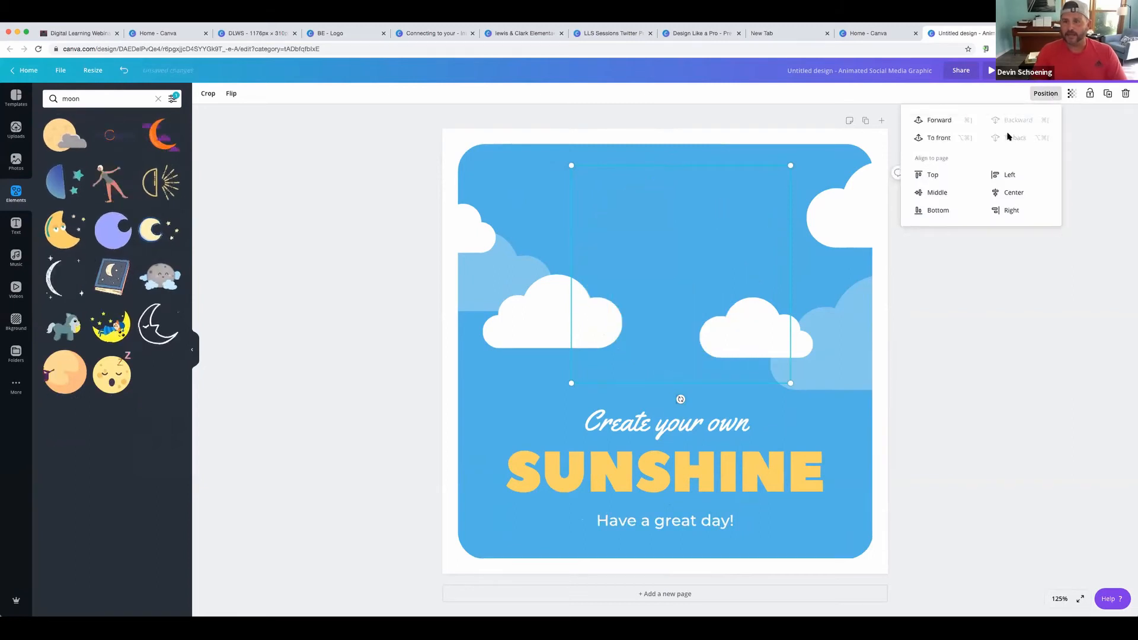
left_click(939, 121)
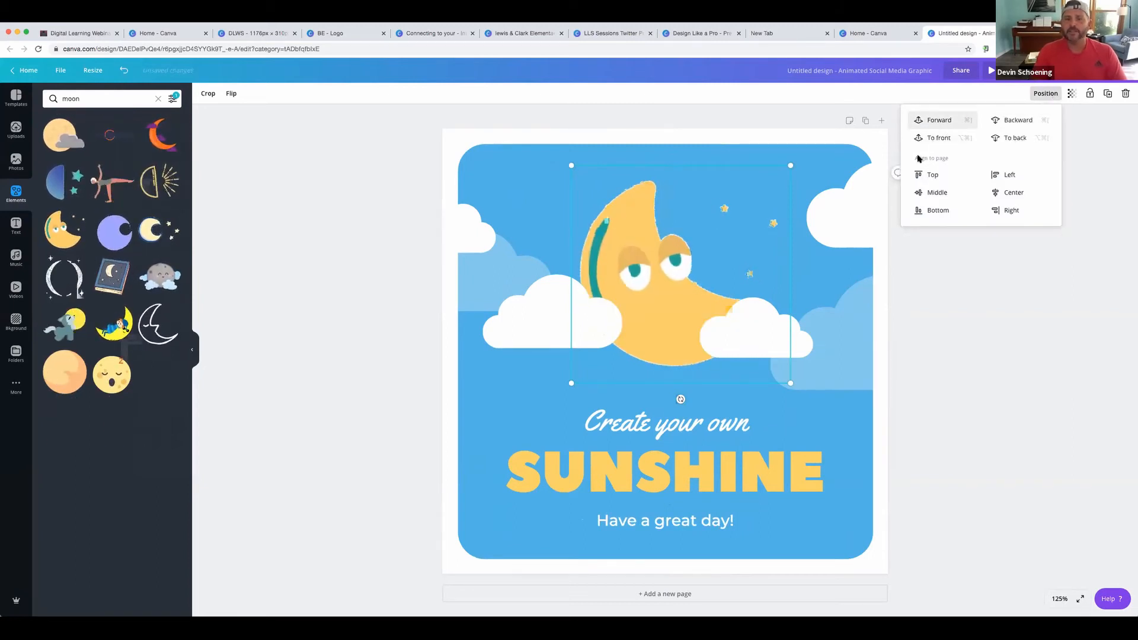
left_click(312, 181)
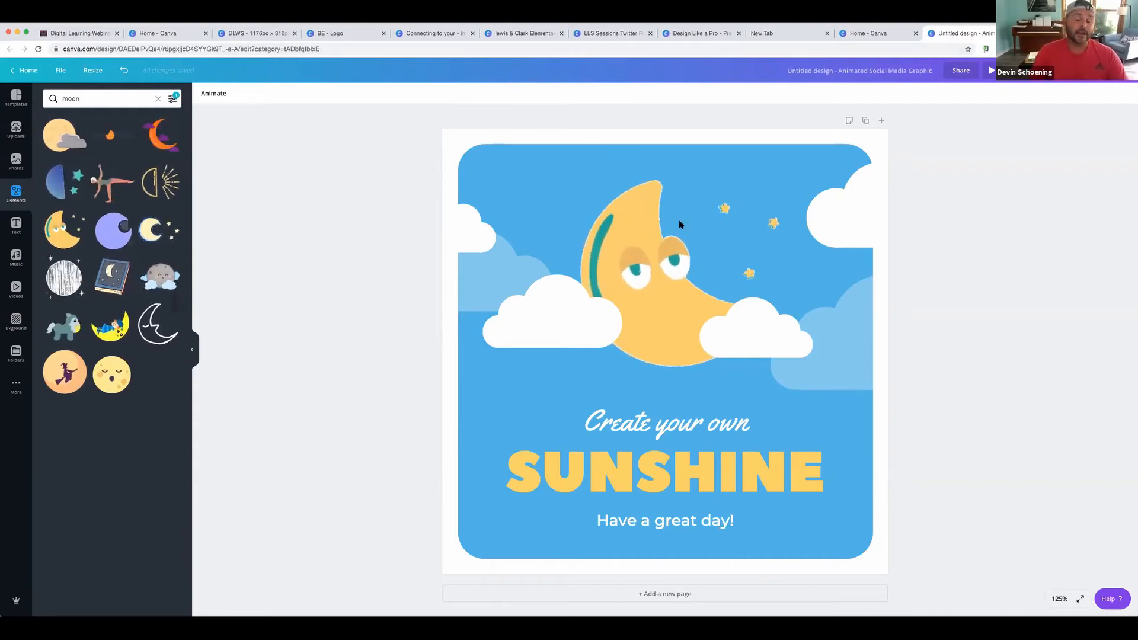
Try the 'baseball' Babe Ruth quote template, then reapply the Create your own SUNSHINE template
left_click(13, 95)
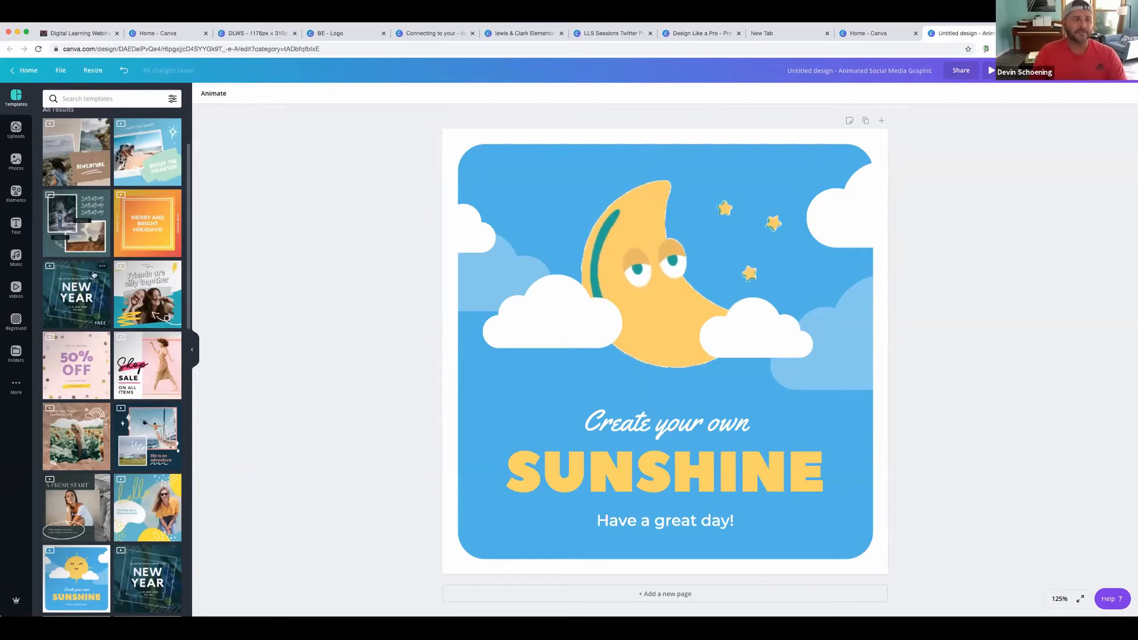
scroll(103, 330, "down", 5)
scroll(103, 330, "up", 4)
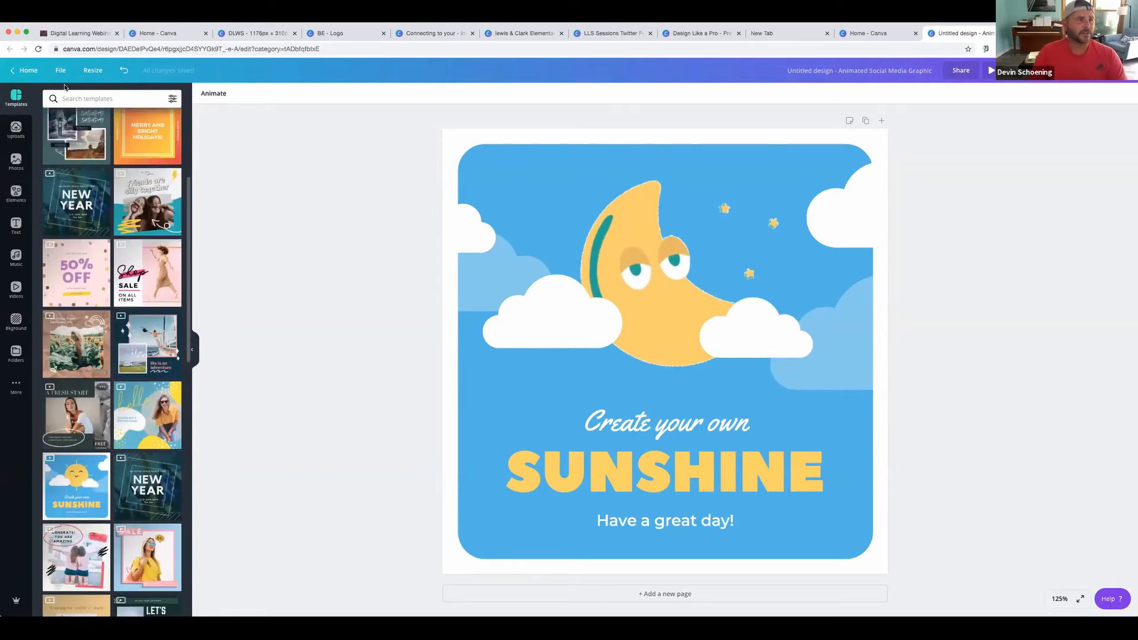
left_click(73, 99)
type("eball")
key("Return")
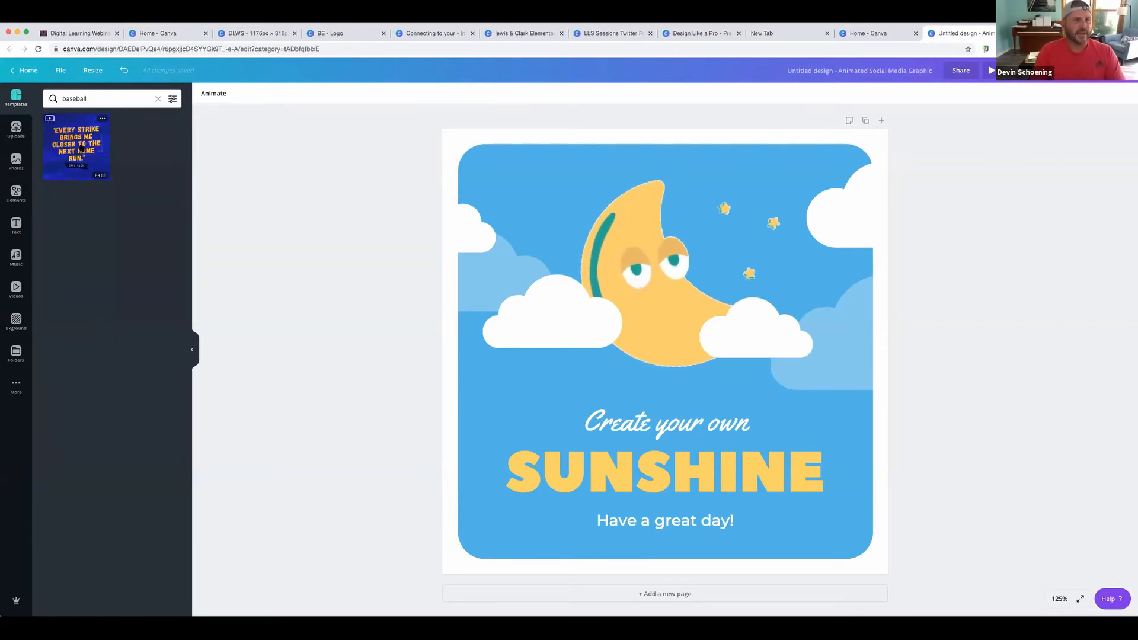
left_click(81, 148)
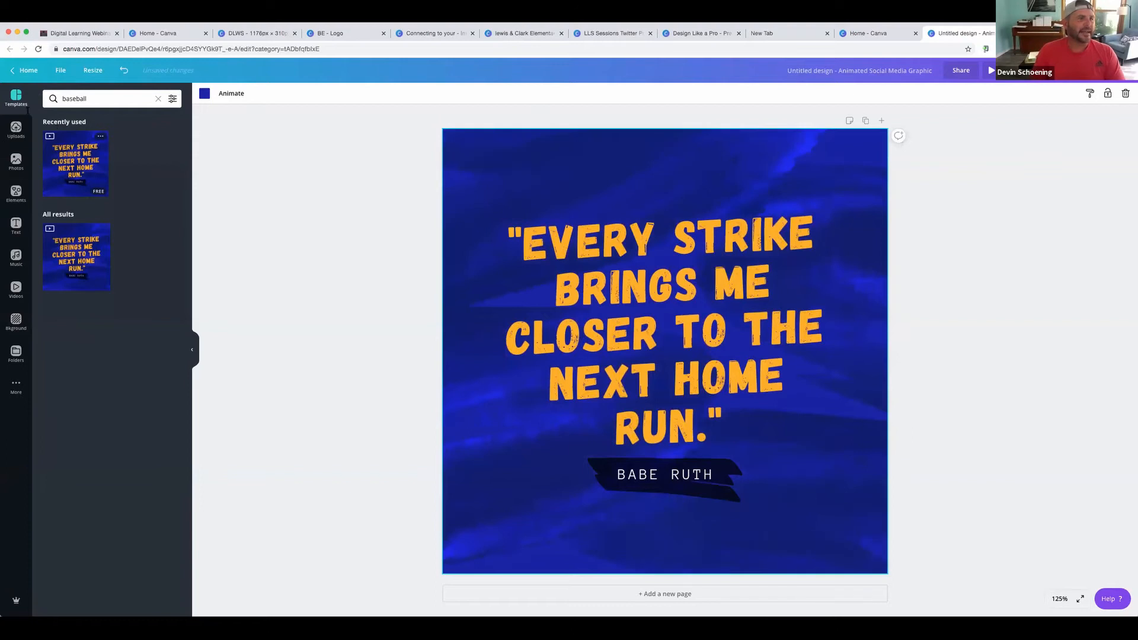
left_click(158, 99)
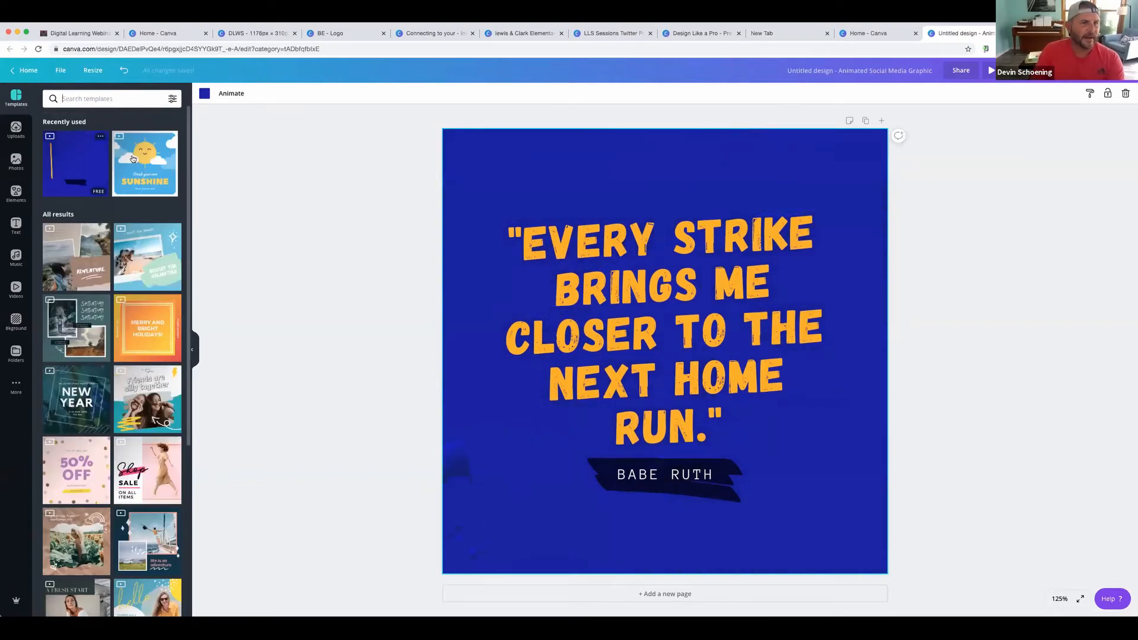
left_click(134, 159)
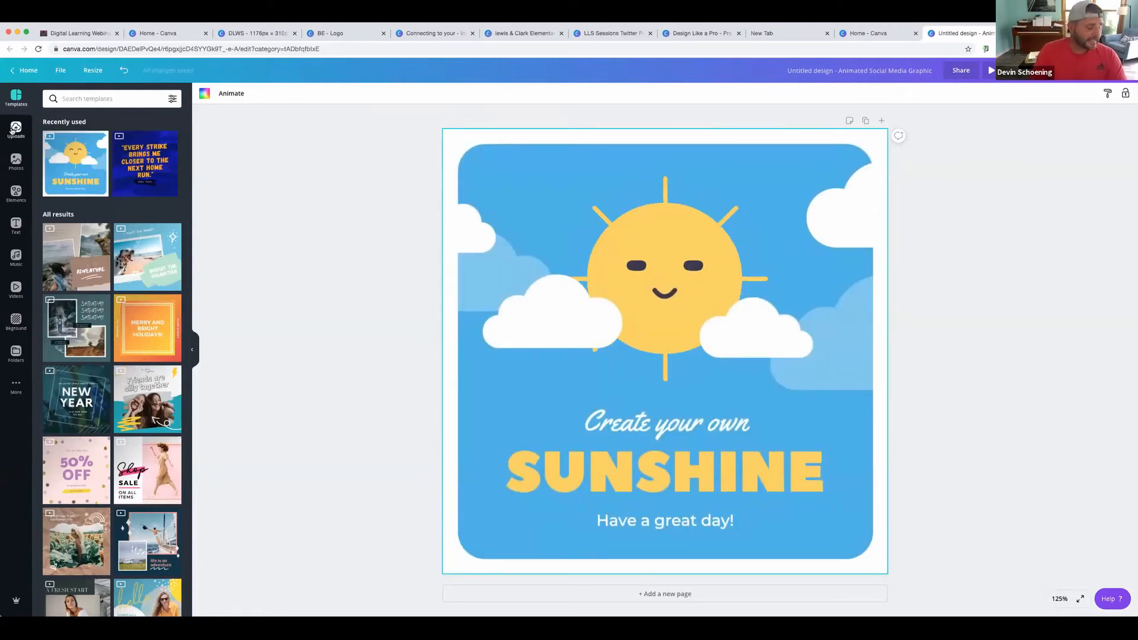
Show the uploaded images, such as the ClassLink and Office Hours graphics, in the Uploads panel
left_click(16, 129)
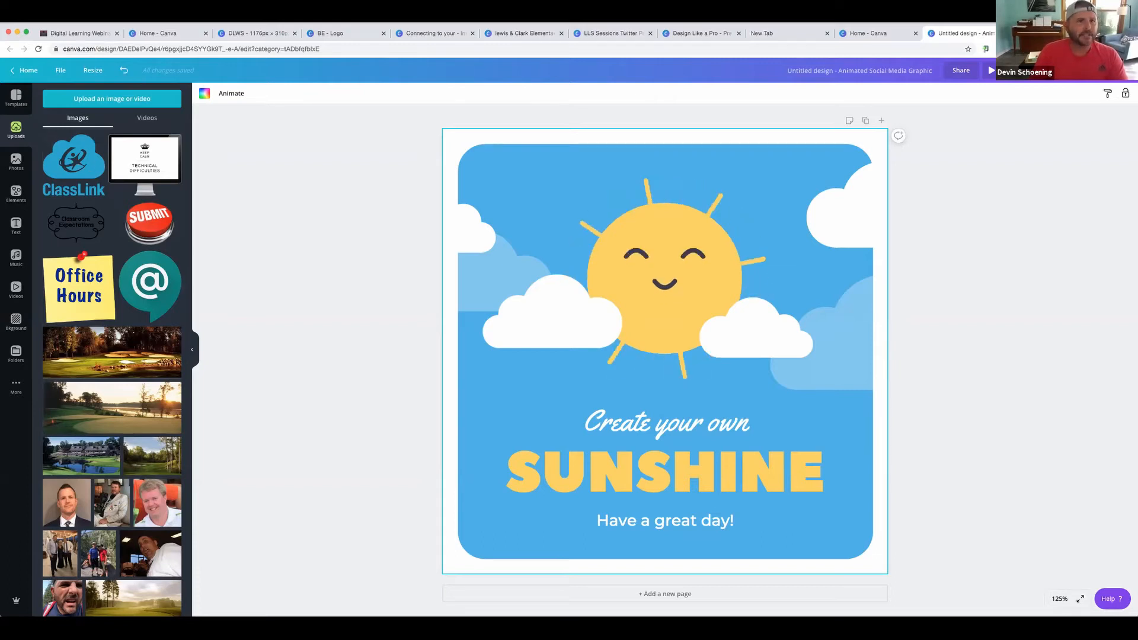
Switch to a different Chrome profile from the browser's profiles menu
left_click(200, 17)
left_click(203, 47)
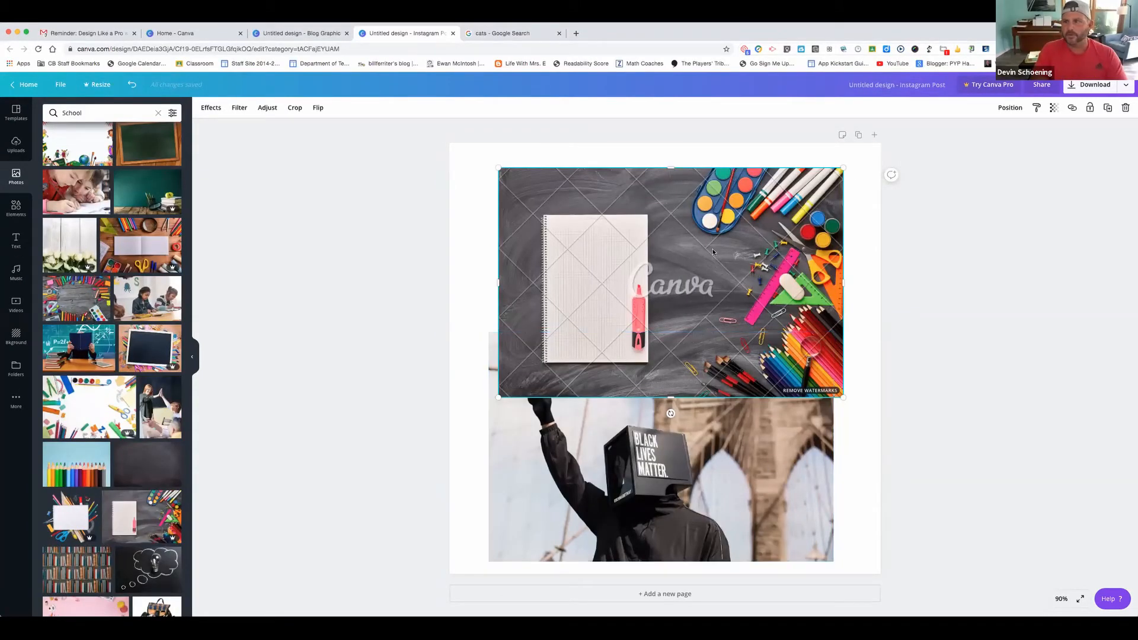
Nudge the school-supplies photo into place, then select the Black Lives Matter photo beneath
mouse_move(696, 235)
left_mouse_down()
mouse_move(701, 283)
mouse_move(699, 222)
left_mouse_up()
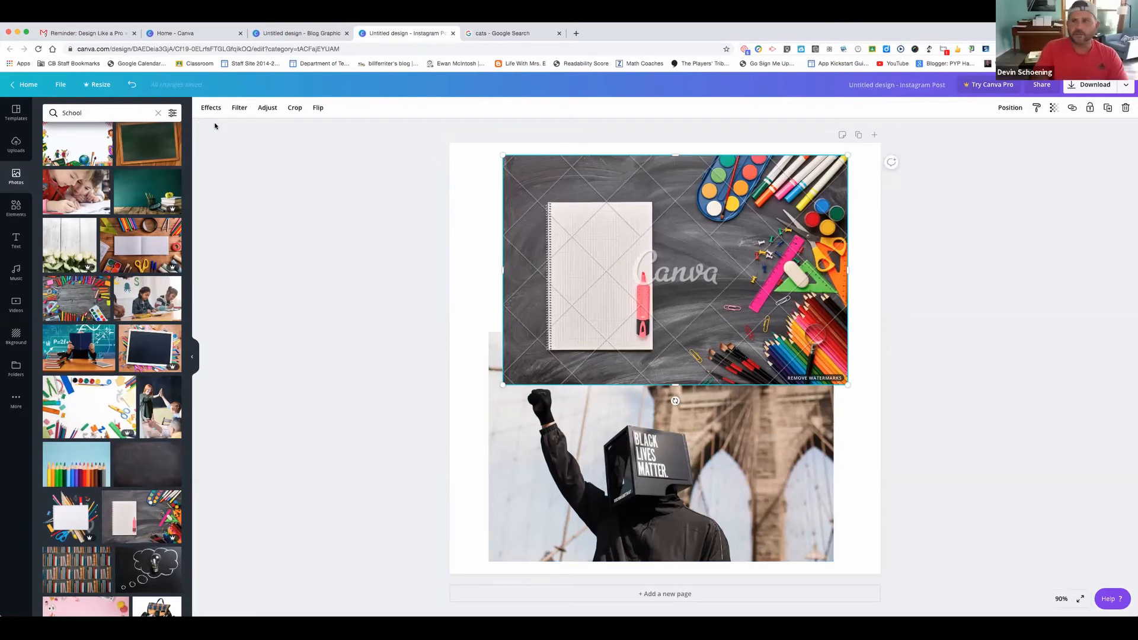
mouse_move(734, 232)
left_mouse_down()
mouse_move(734, 250)
mouse_move(729, 237)
left_mouse_up()
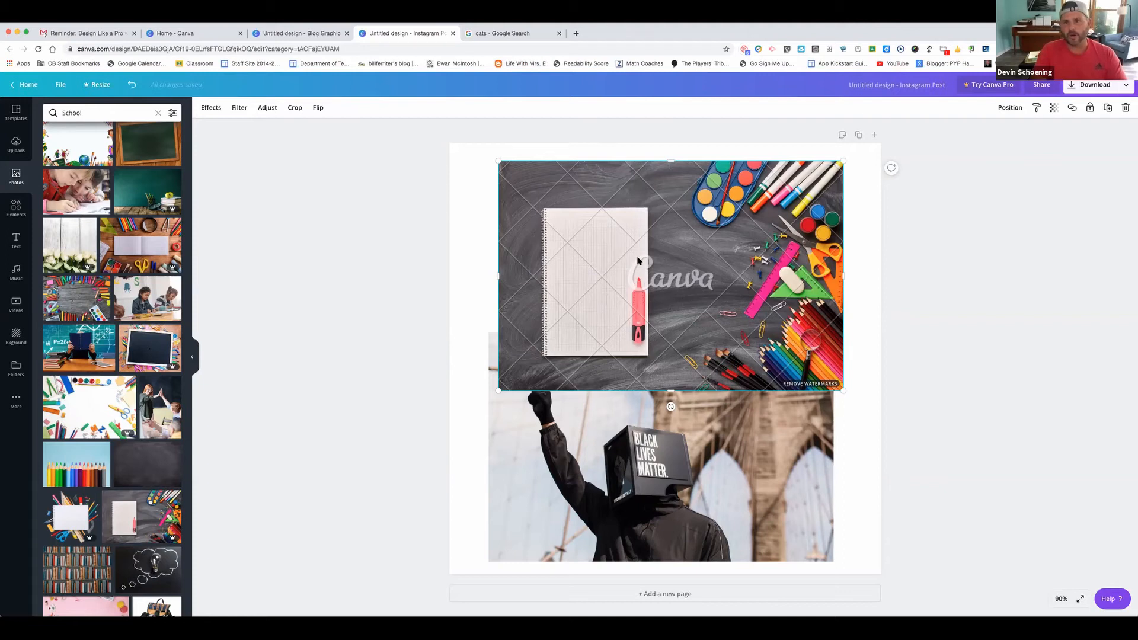
left_click(661, 476)
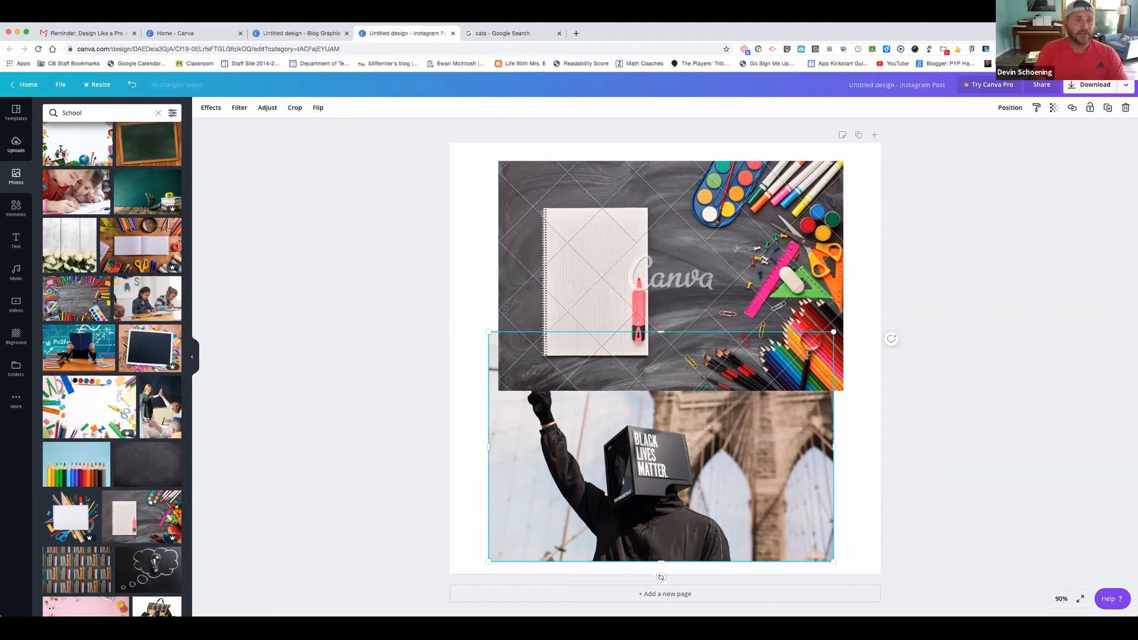
Clear the School search, filter photos to Horizontal orientation, and try then clear a 'beach' search
left_click(158, 113)
left_click(177, 115)
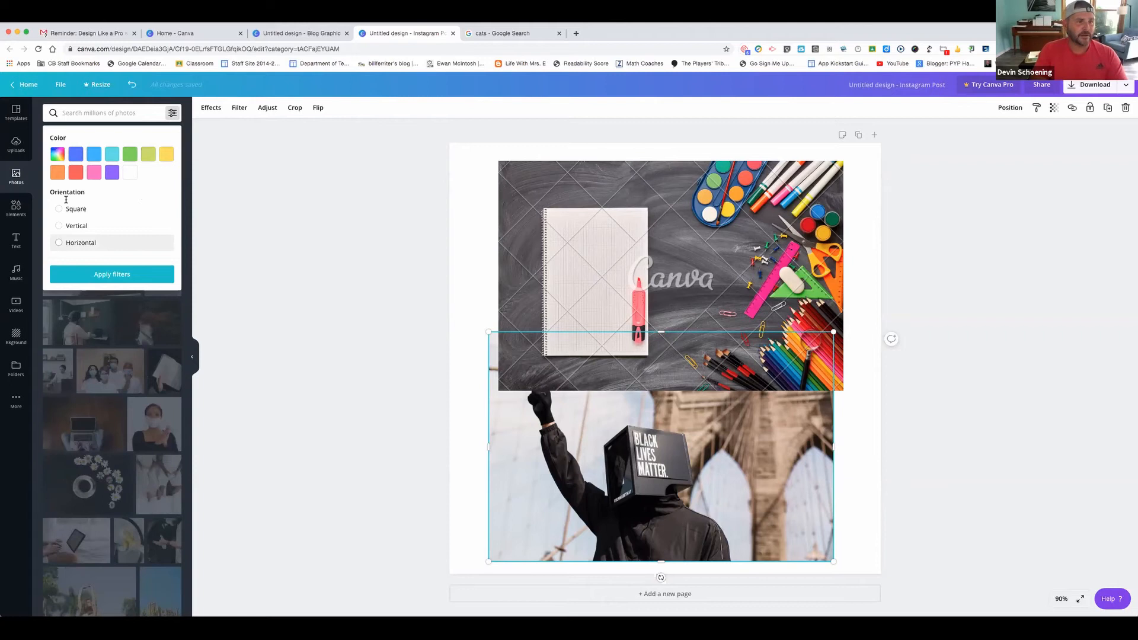
left_click(58, 242)
left_click(111, 274)
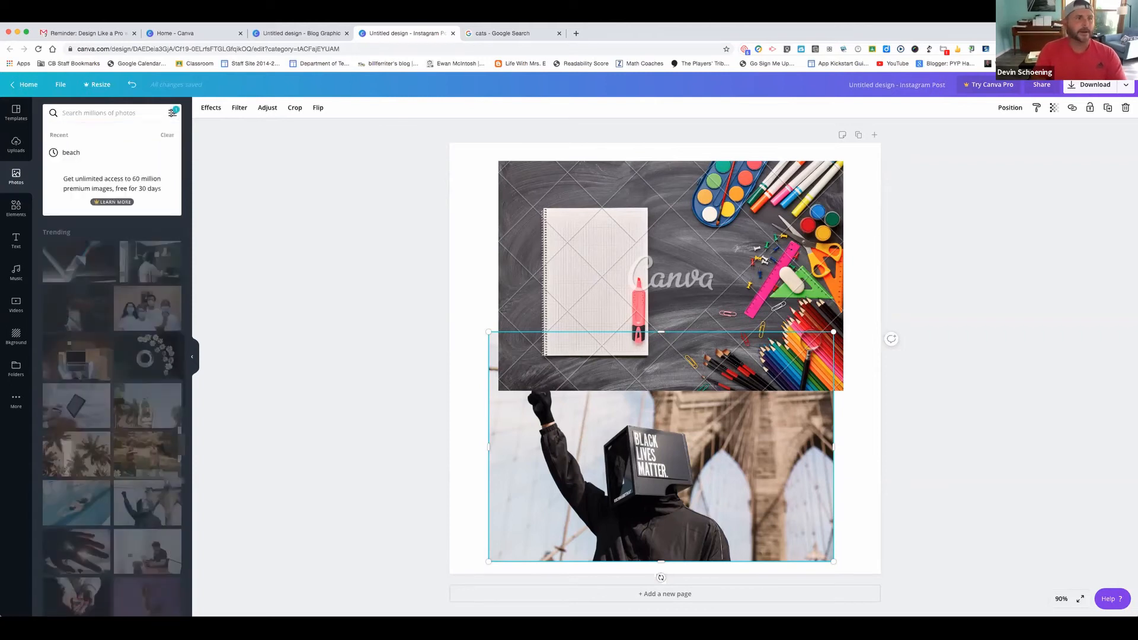
type("beach")
key("Return")
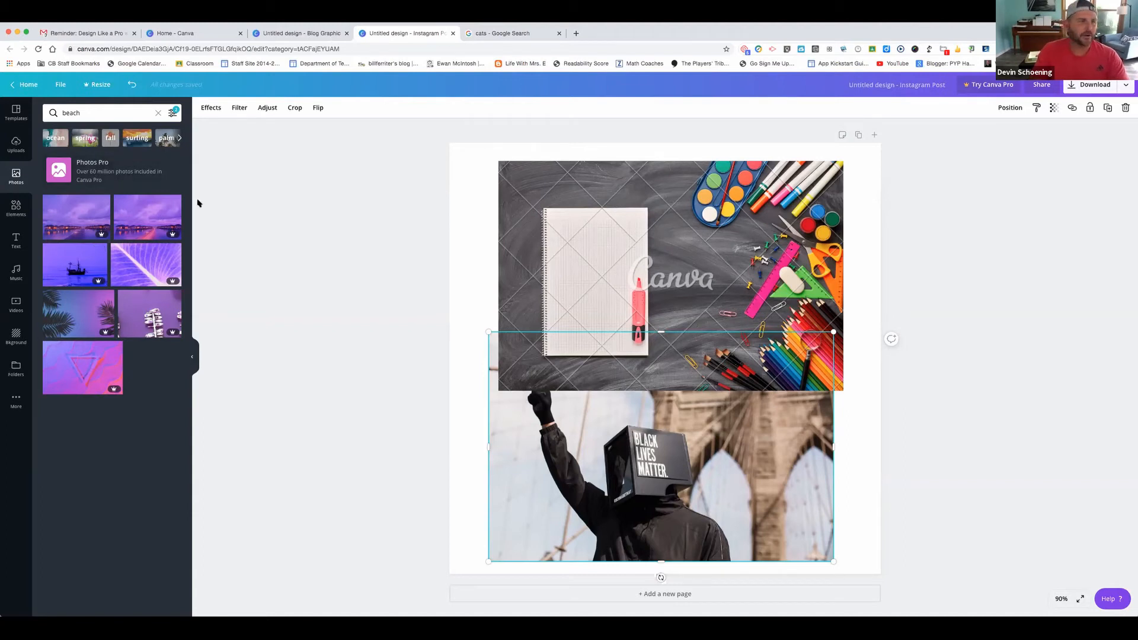
left_click(159, 112)
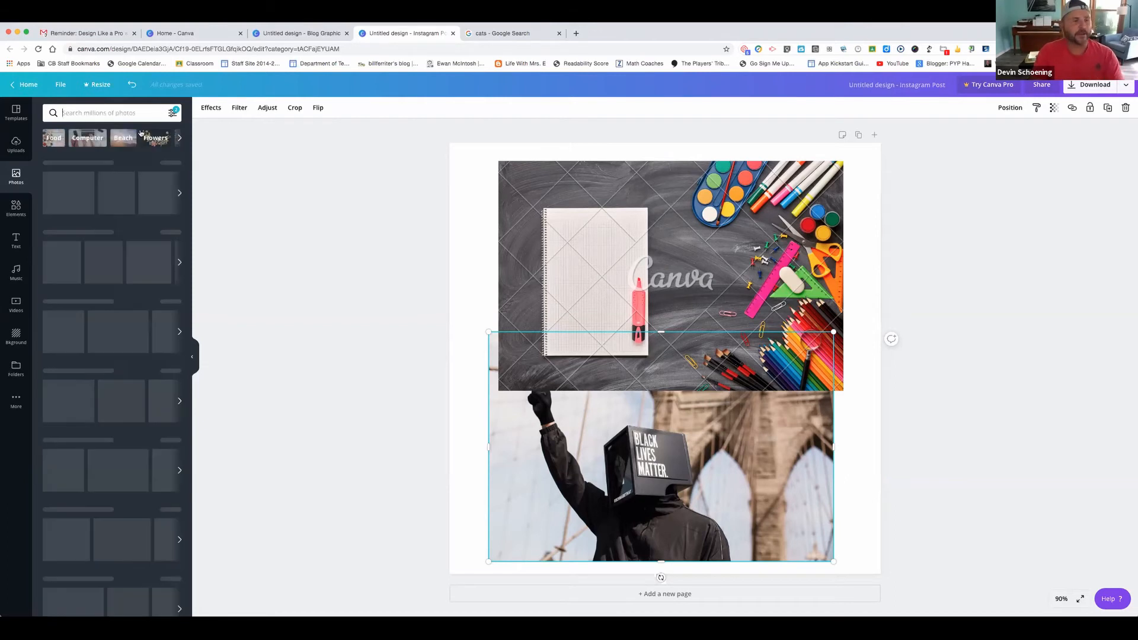
Delete the chalkboard school-supplies image from the page
left_click(16, 209)
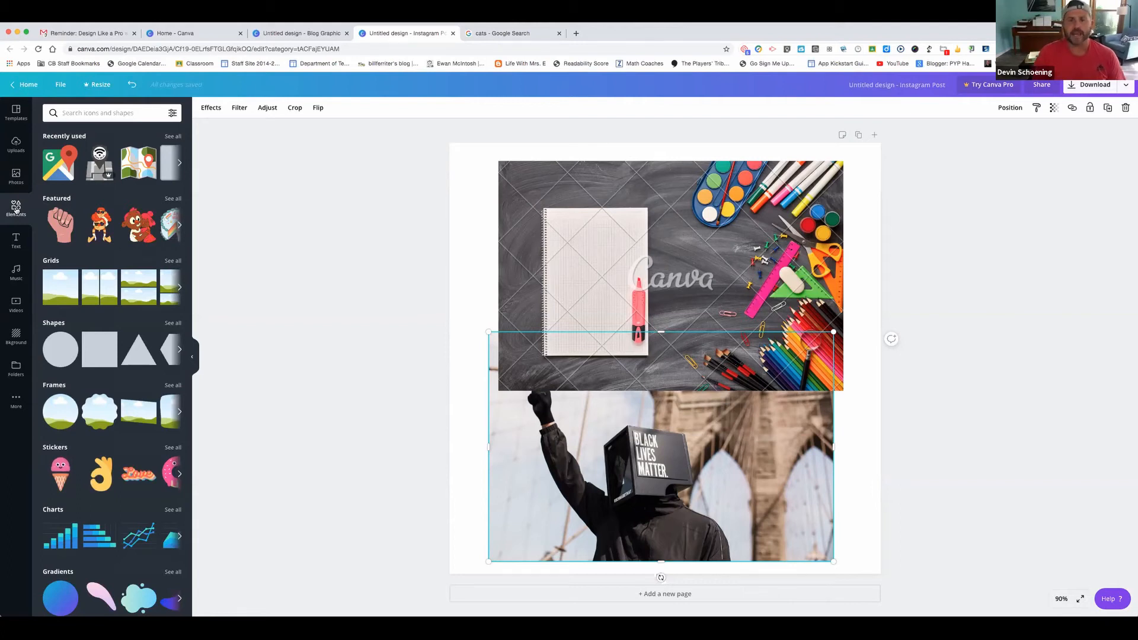
left_click(622, 248)
key("Delete")
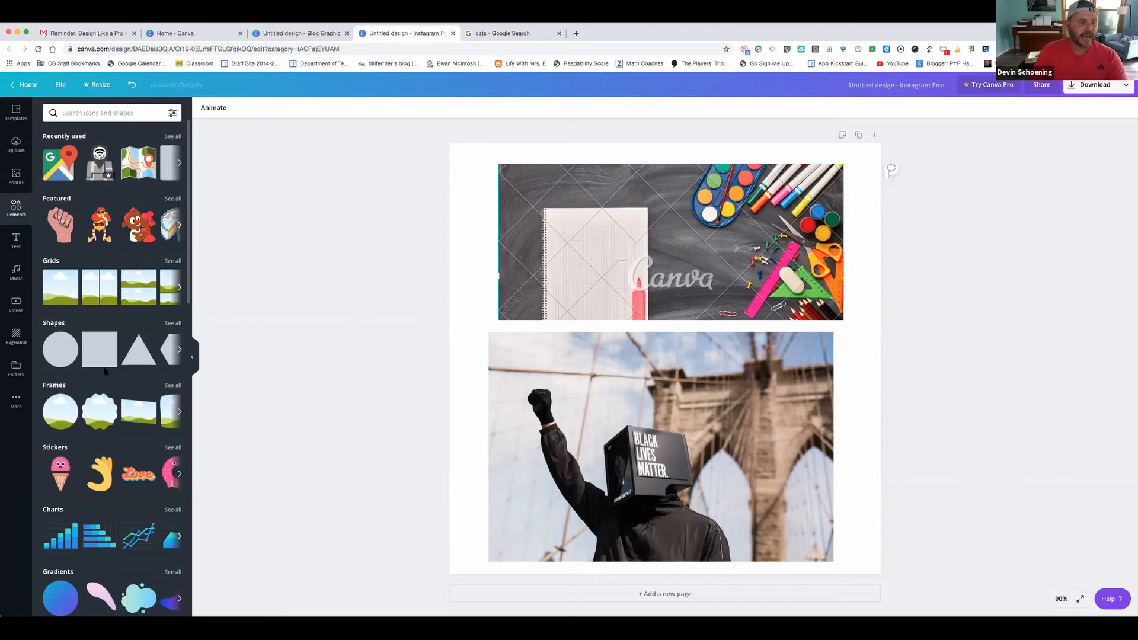
Scroll down the Elements panel to browse the sticker categories
scroll(106, 372, "down", 6)
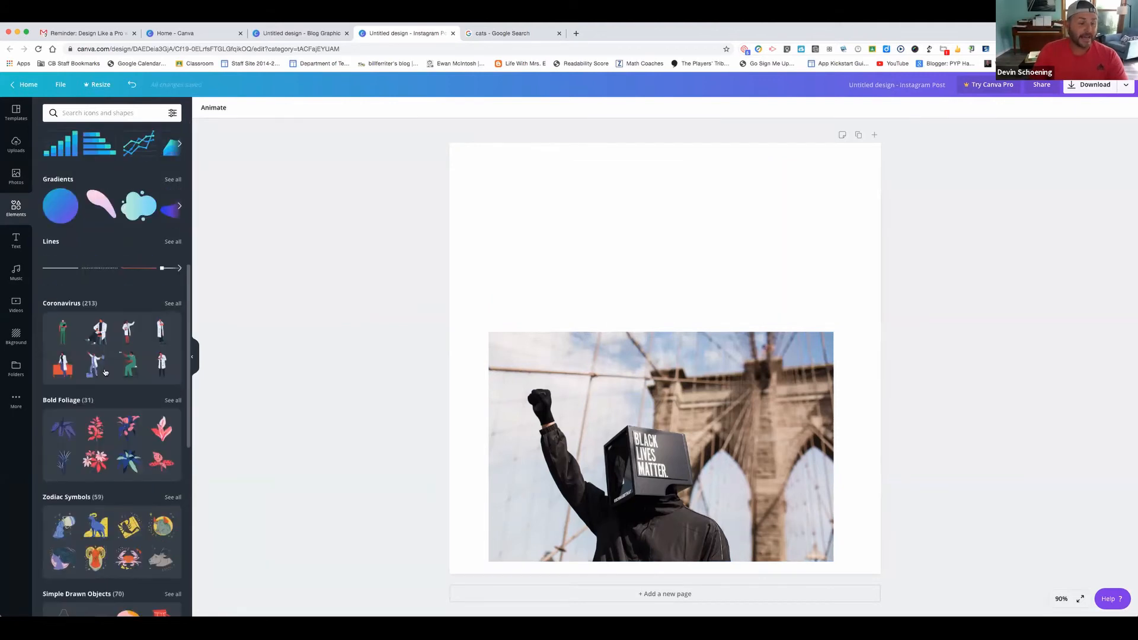
scroll(105, 372, "down", 4)
scroll(106, 372, "down", 1)
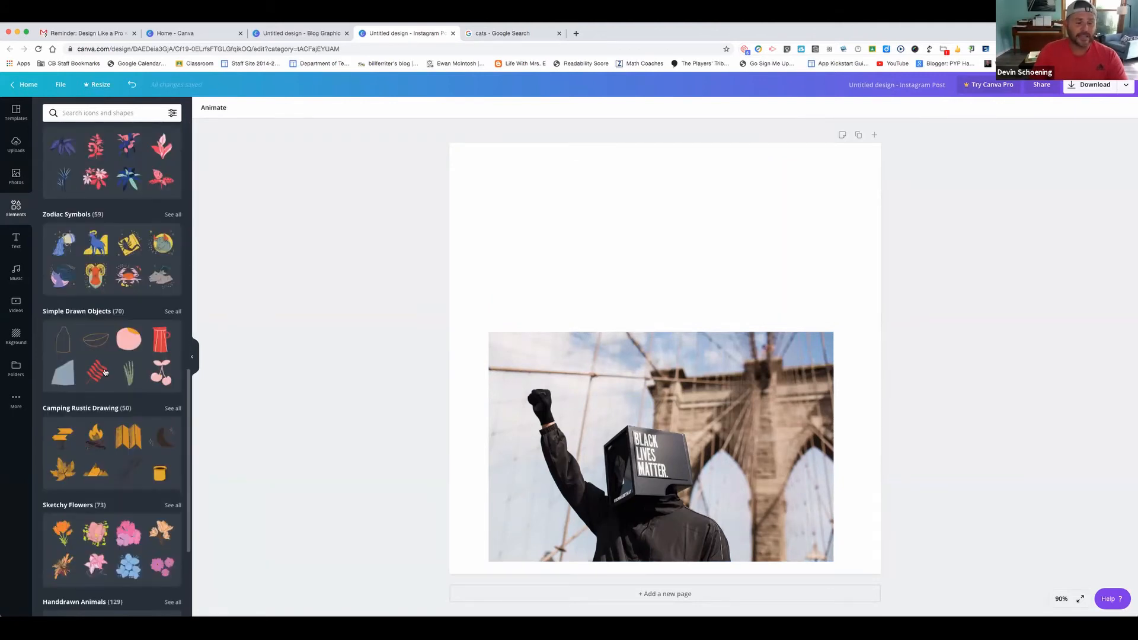
scroll(105, 372, "down", 2)
scroll(80, 425, "down", 2)
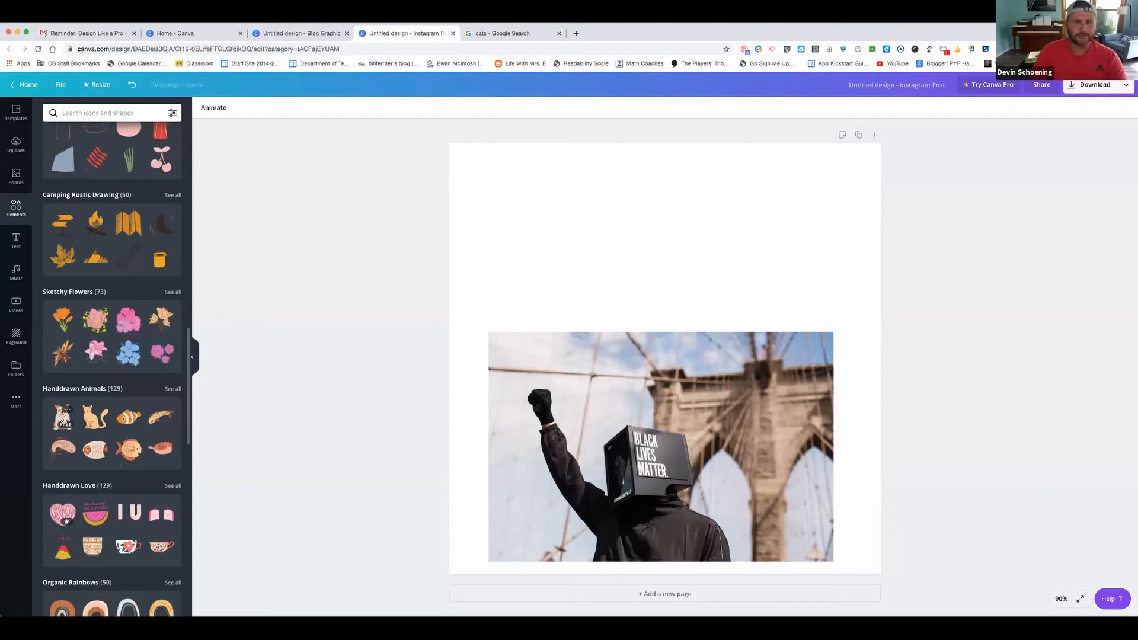
Add the hand-drawn dog, enlarge it over most of the page, and make its nose dark grey
left_click(63, 421)
left_click_drag(676, 333, 534, 195)
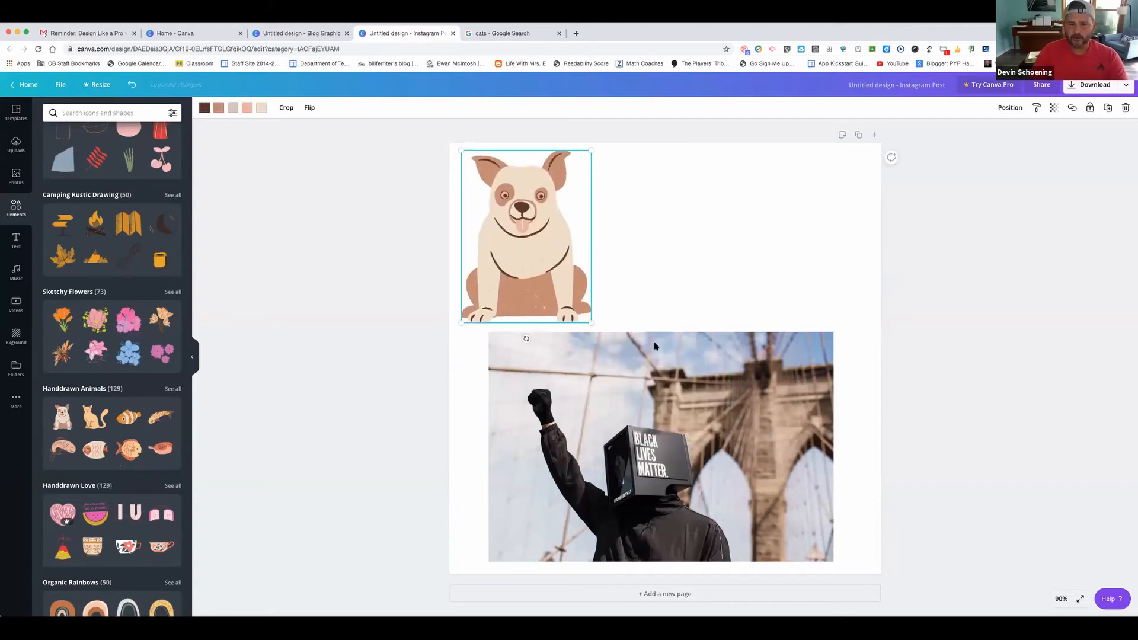
left_click(588, 301)
left_click_drag(589, 322, 731, 499)
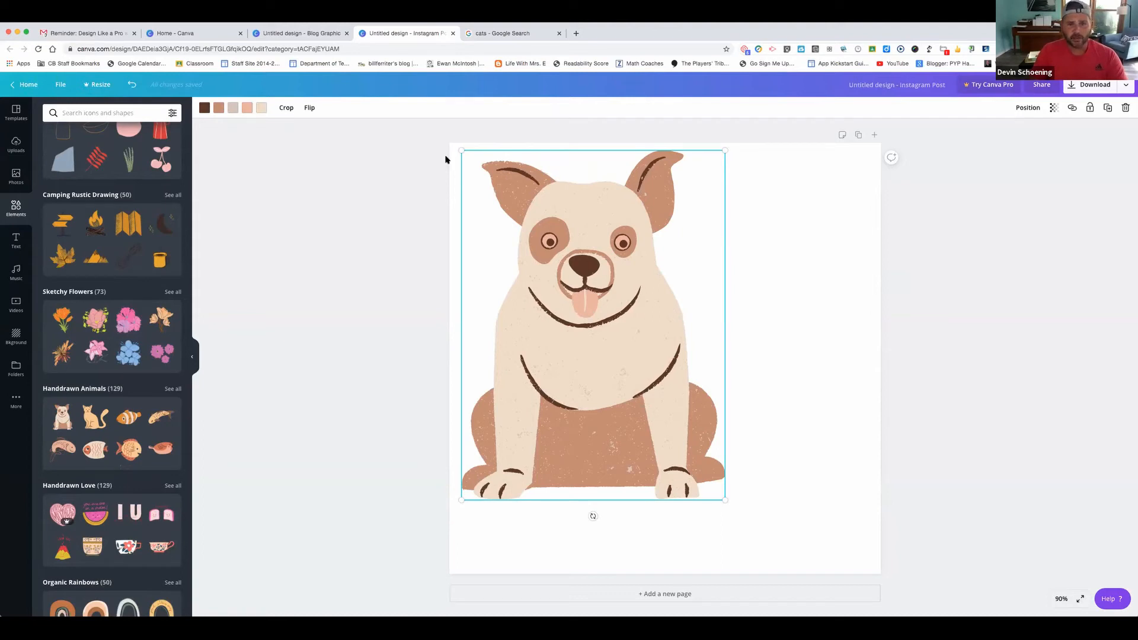
left_click(204, 109)
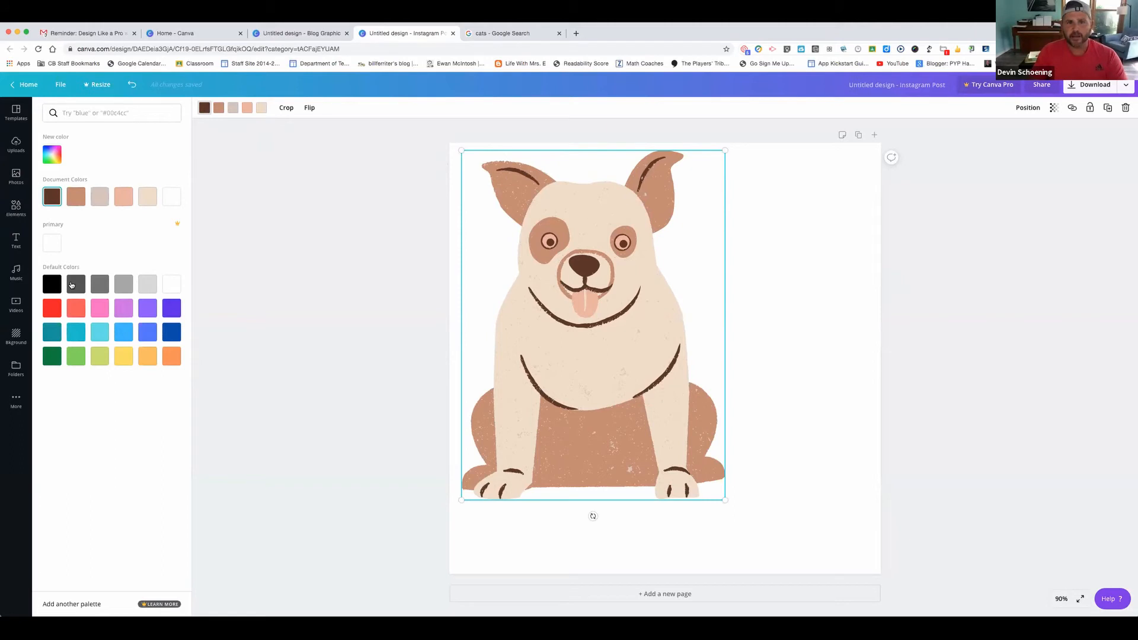
left_click(72, 285)
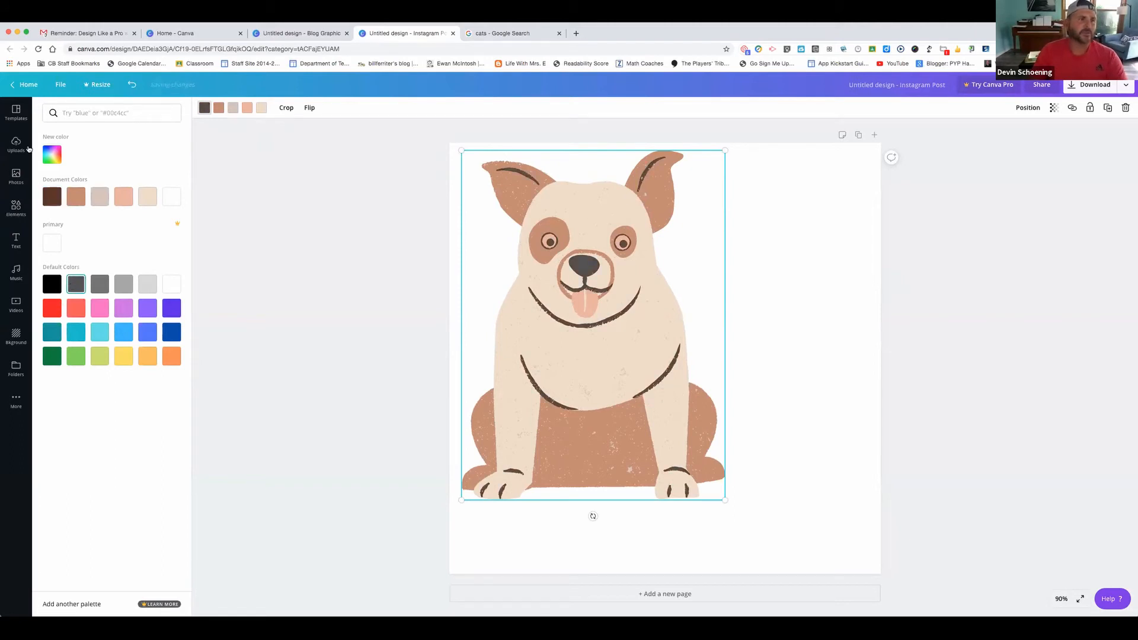
Add the dark blue sketched strawberry sticker from Organic Sketched Fruit
left_click(20, 214)
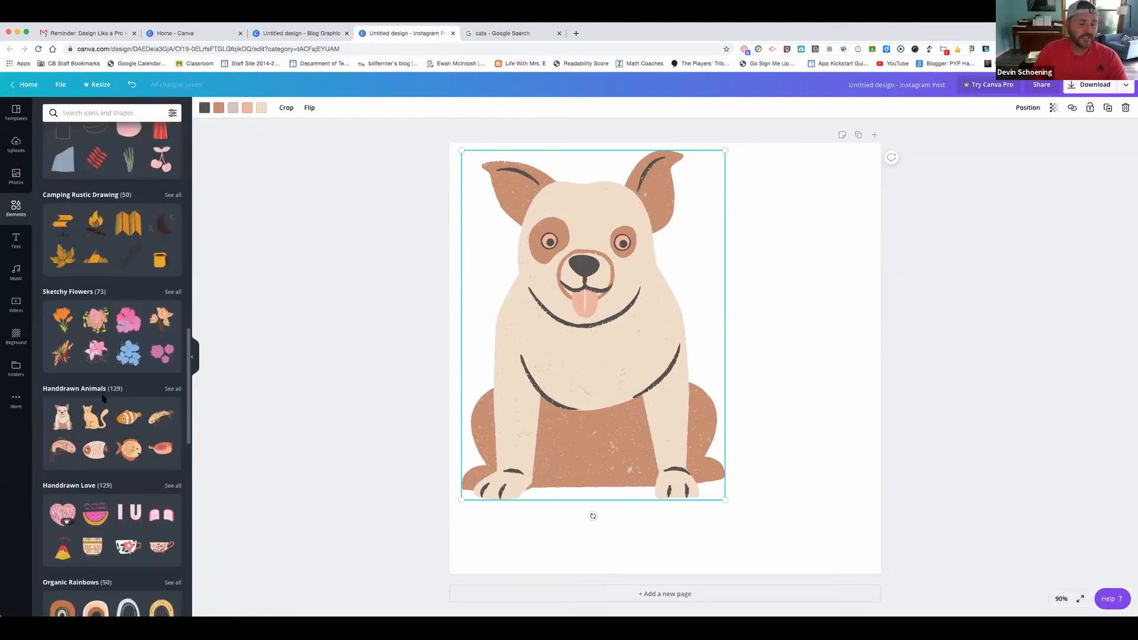
scroll(103, 398, "down", 5)
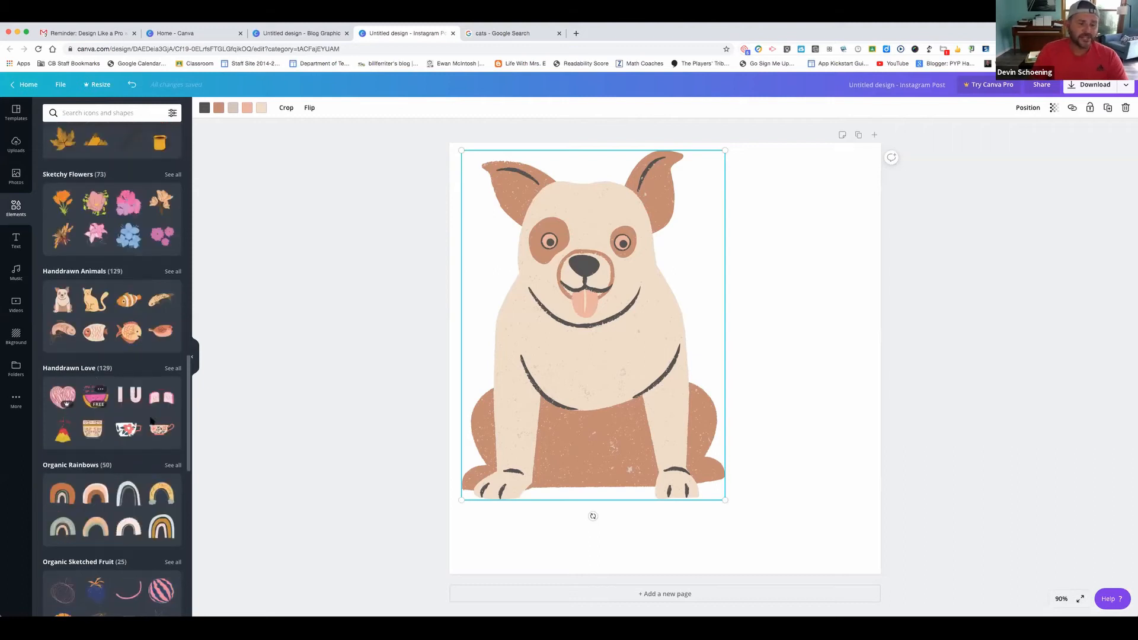
left_click(96, 545)
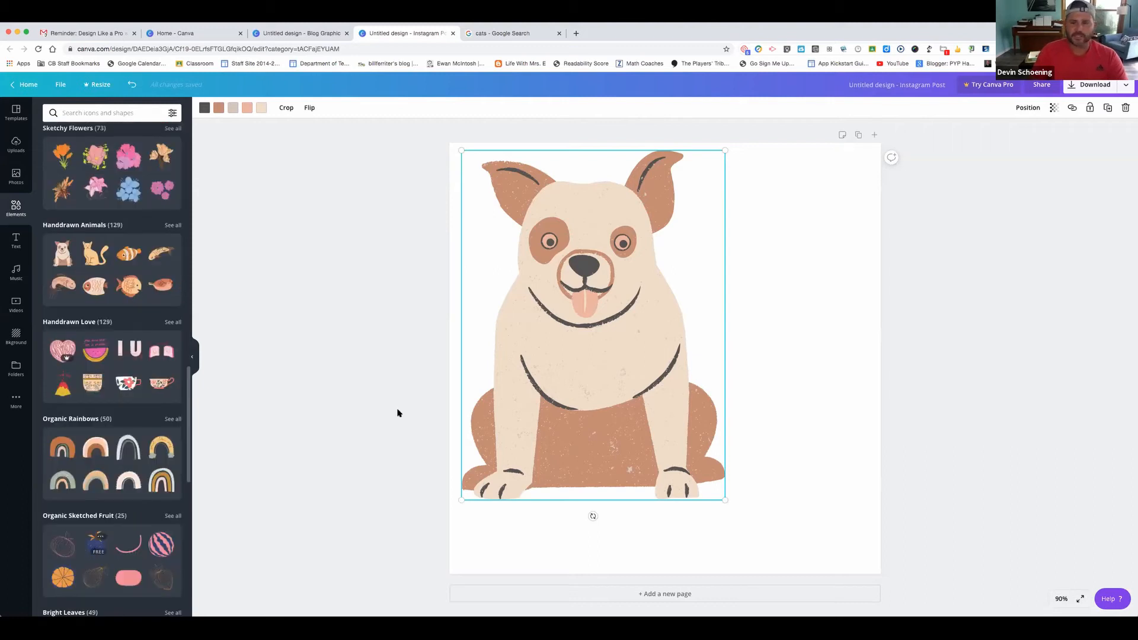
left_click(204, 107)
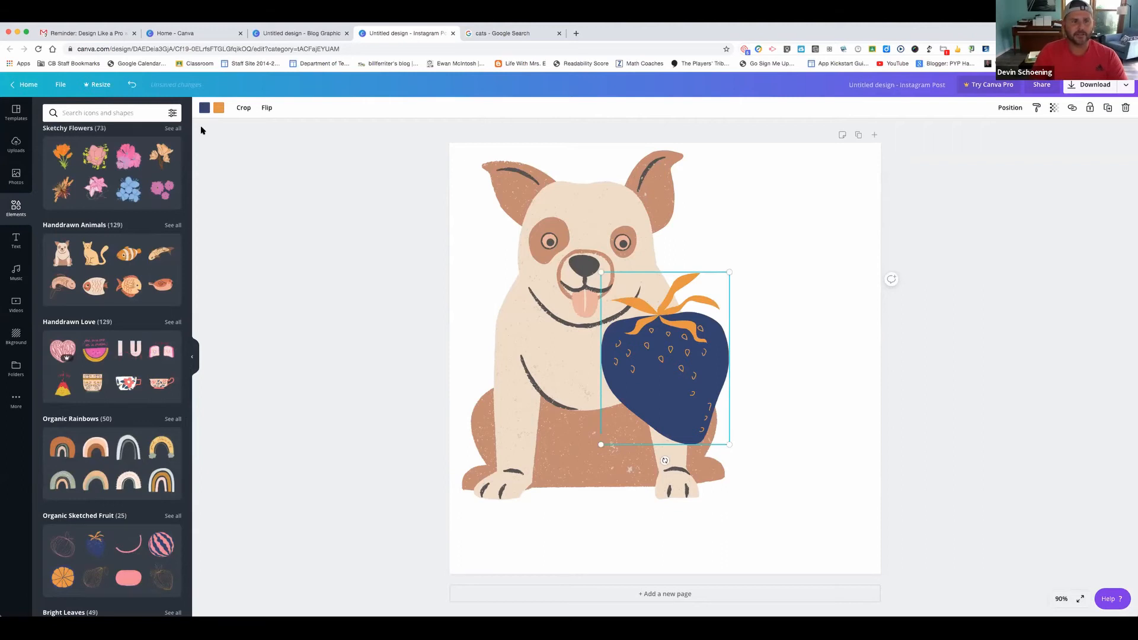
left_click(51, 332)
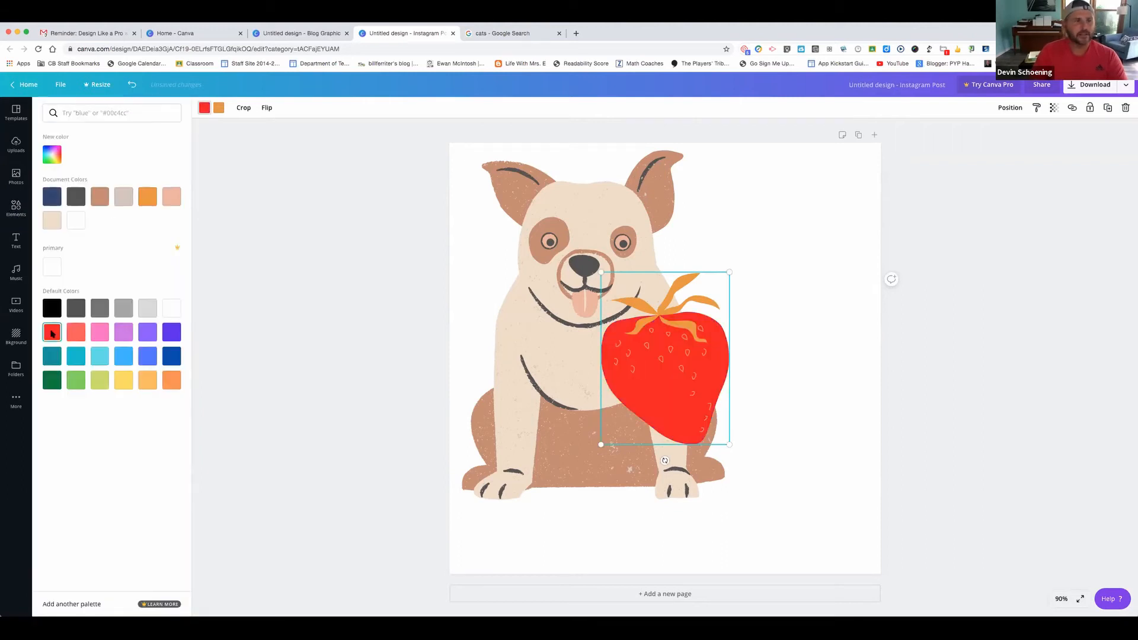
left_click_drag(653, 331, 790, 232)
left_click_drag(600, 436, 596, 429)
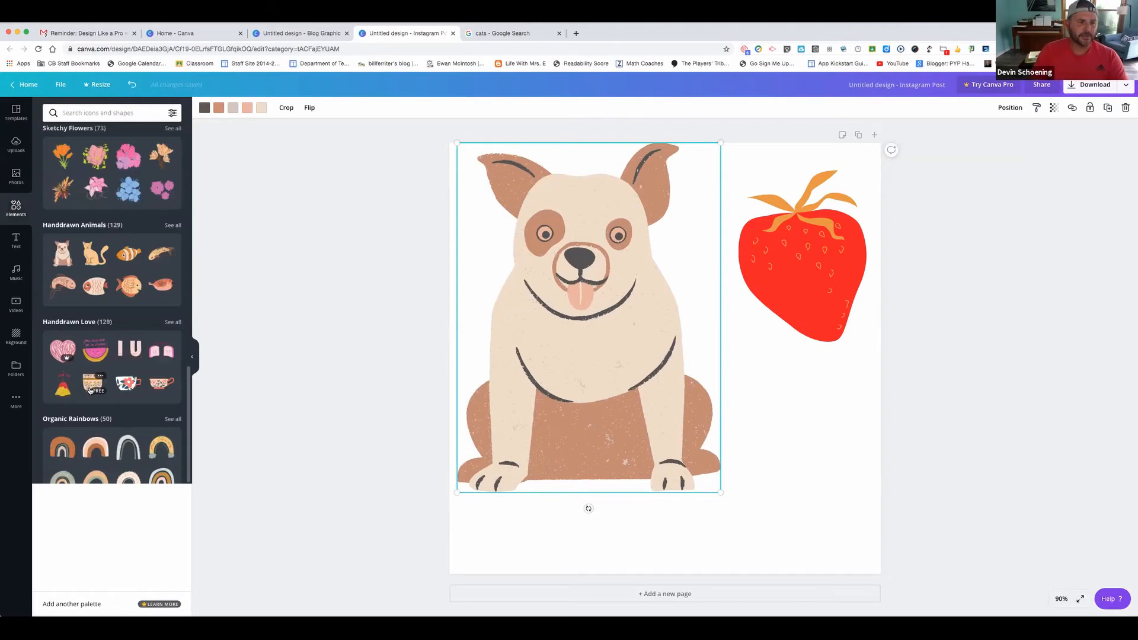
scroll(90, 391, "up", 5)
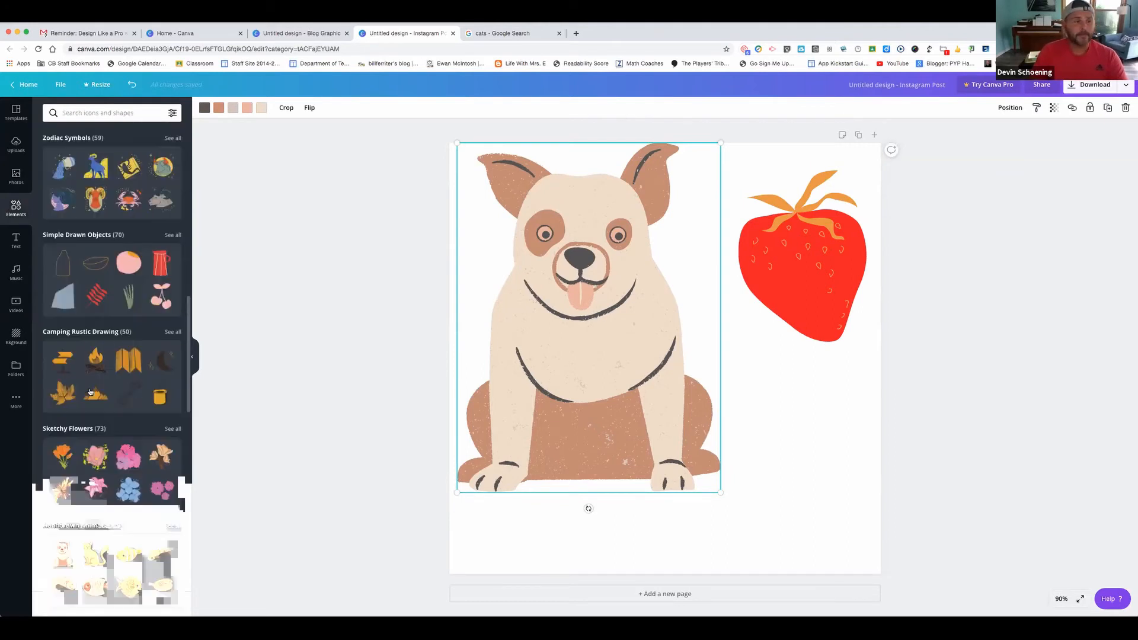
scroll(90, 390, "up", 7)
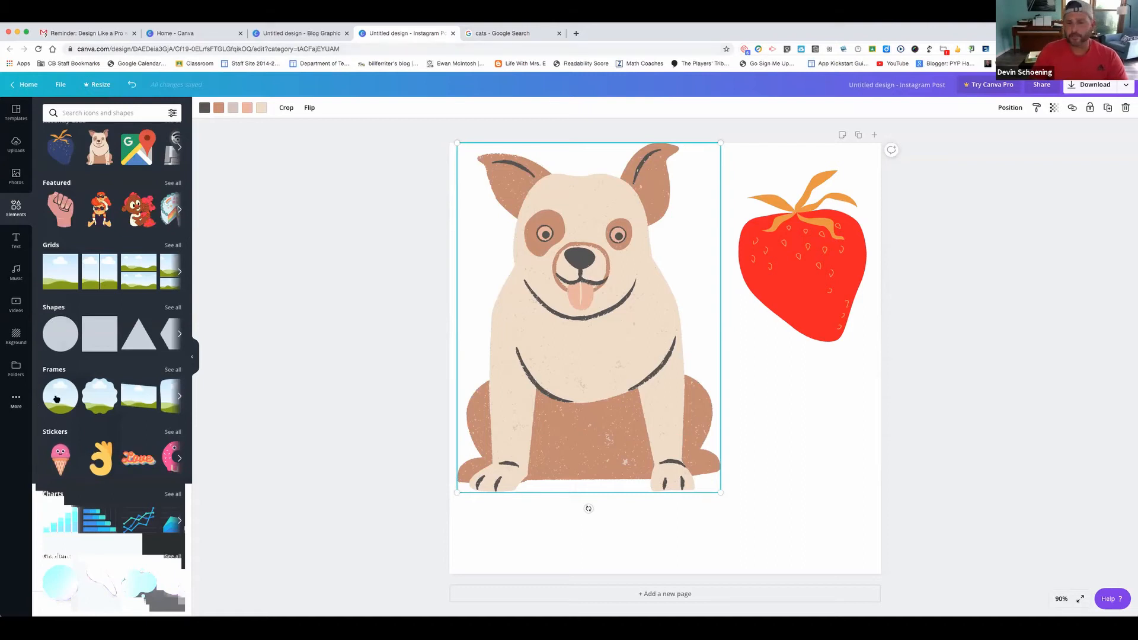
Place a circle frame at the lower right and fill it with the uploaded kitten photo
left_click(95, 405)
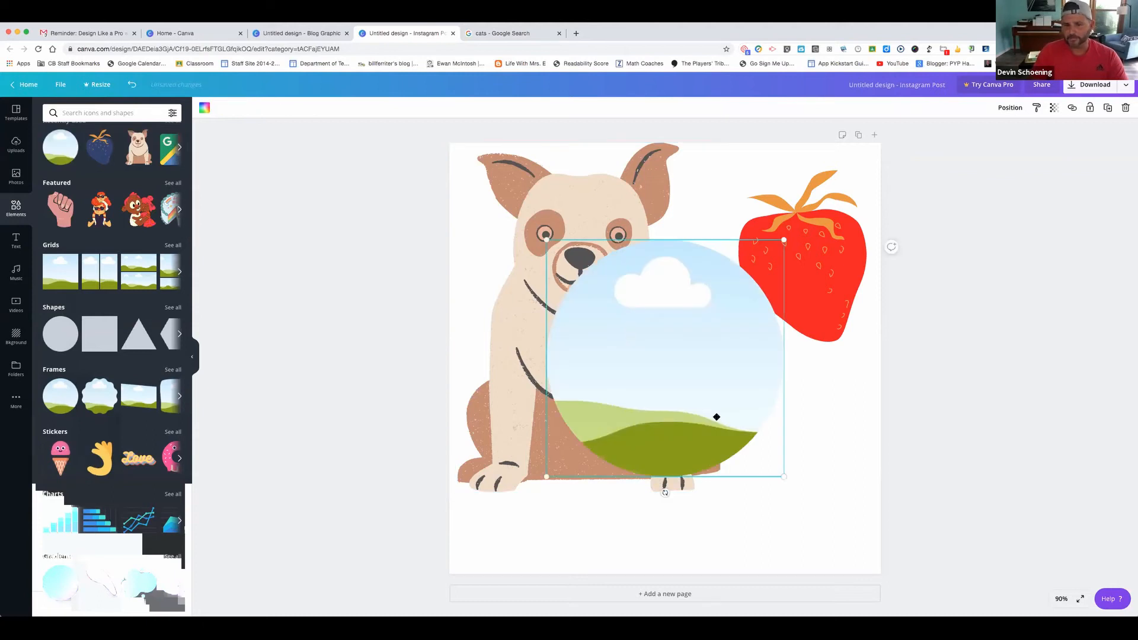
left_click_drag(643, 334, 716, 417)
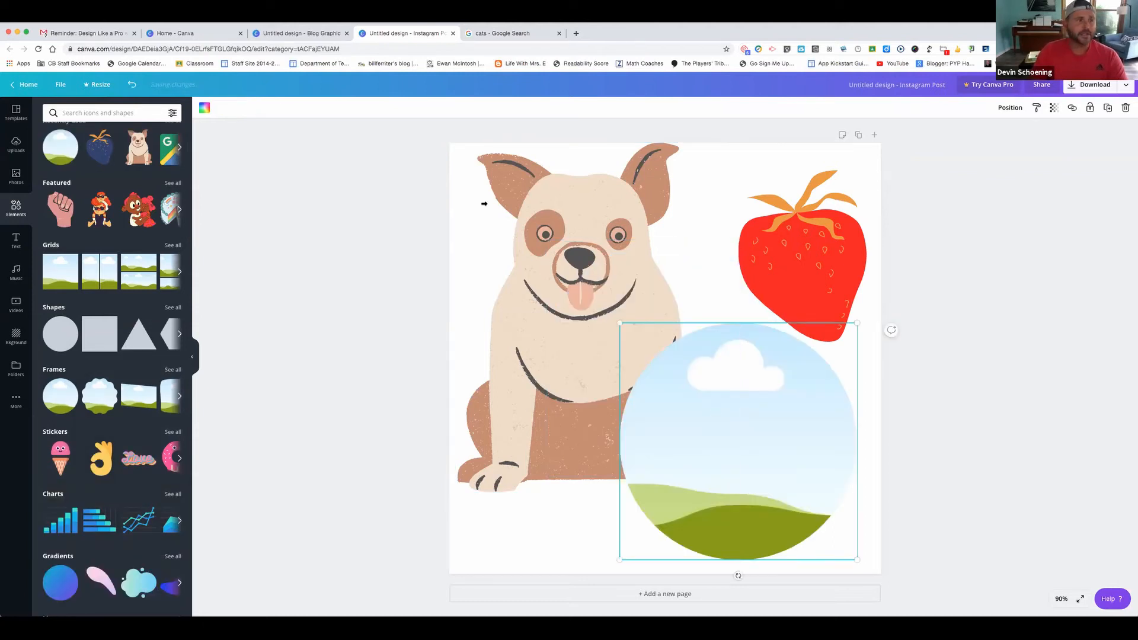
left_click(13, 149)
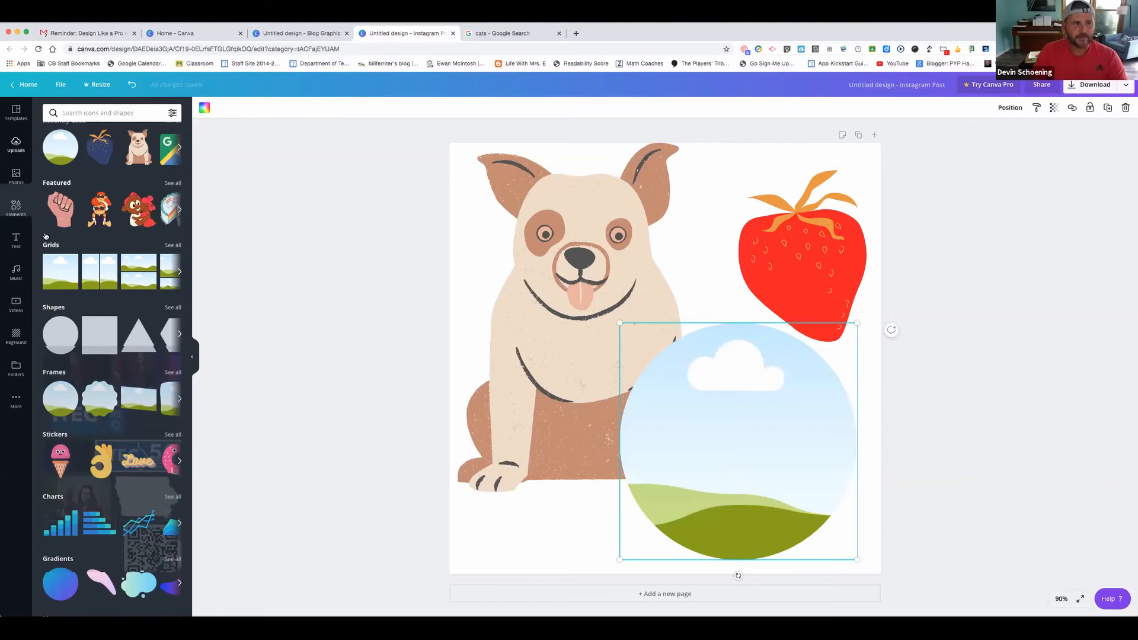
left_click_drag(83, 170, 677, 394)
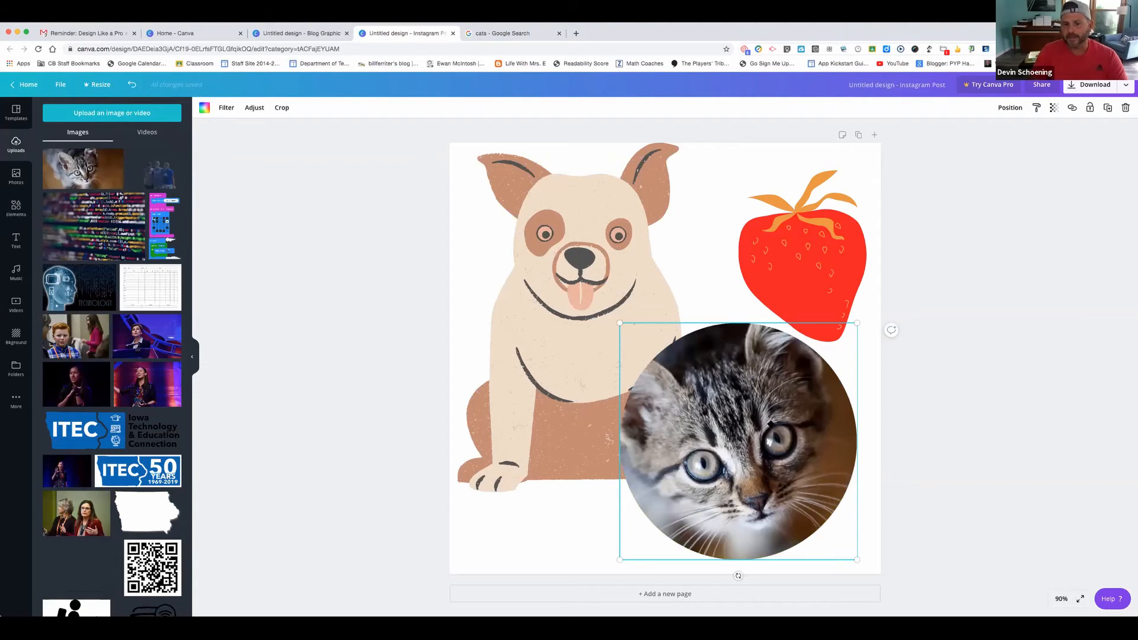
double_click(768, 423)
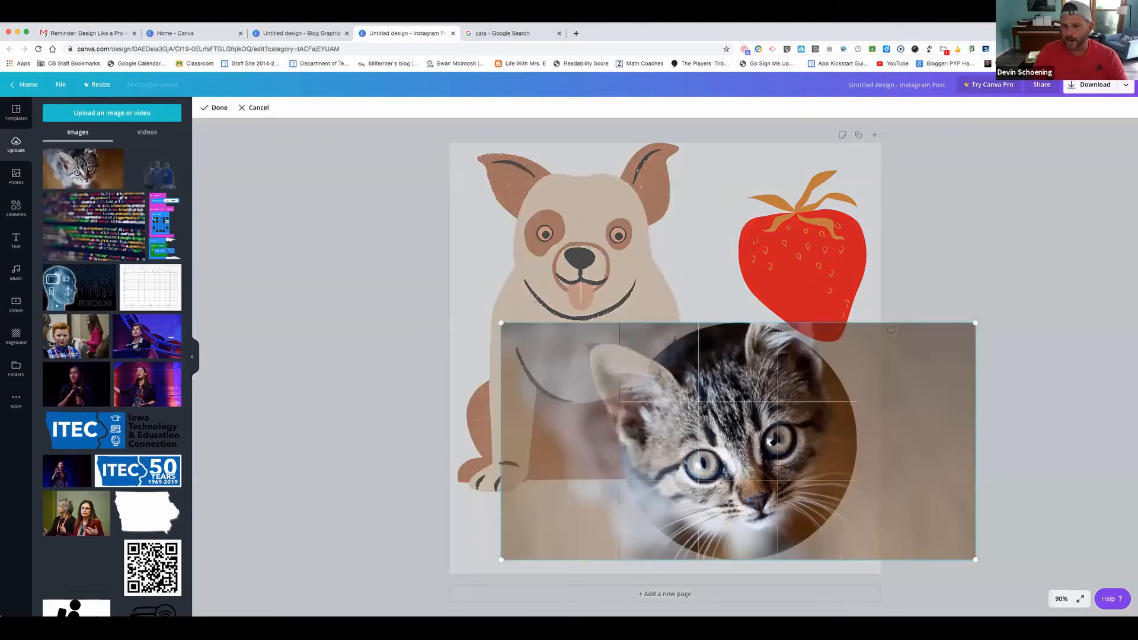
left_click_drag(830, 444, 740, 448)
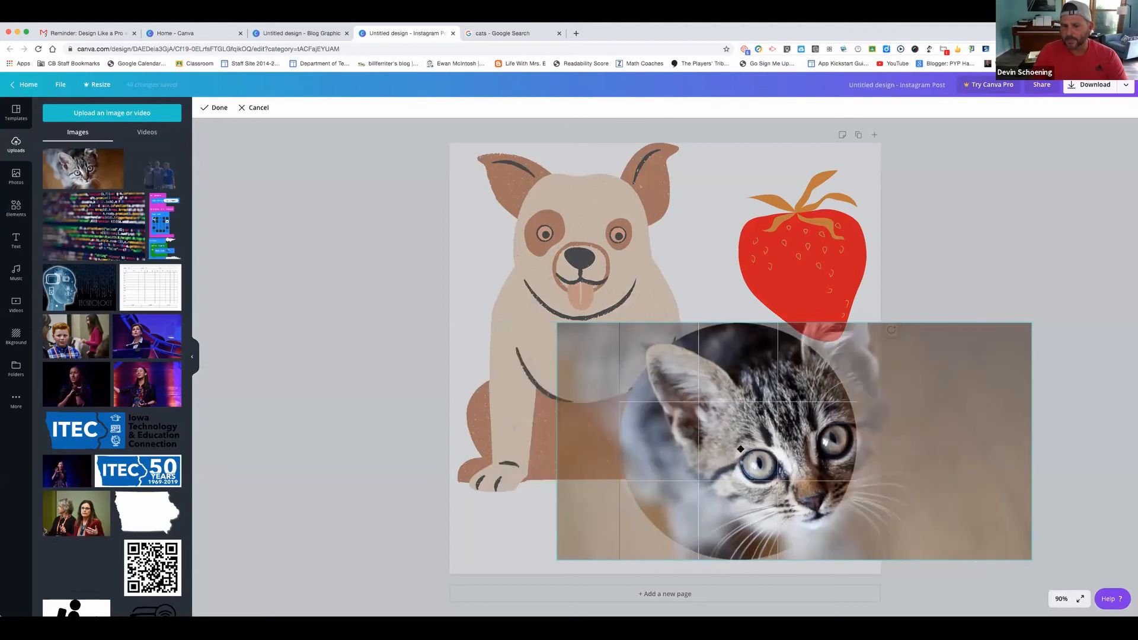
left_click(589, 267)
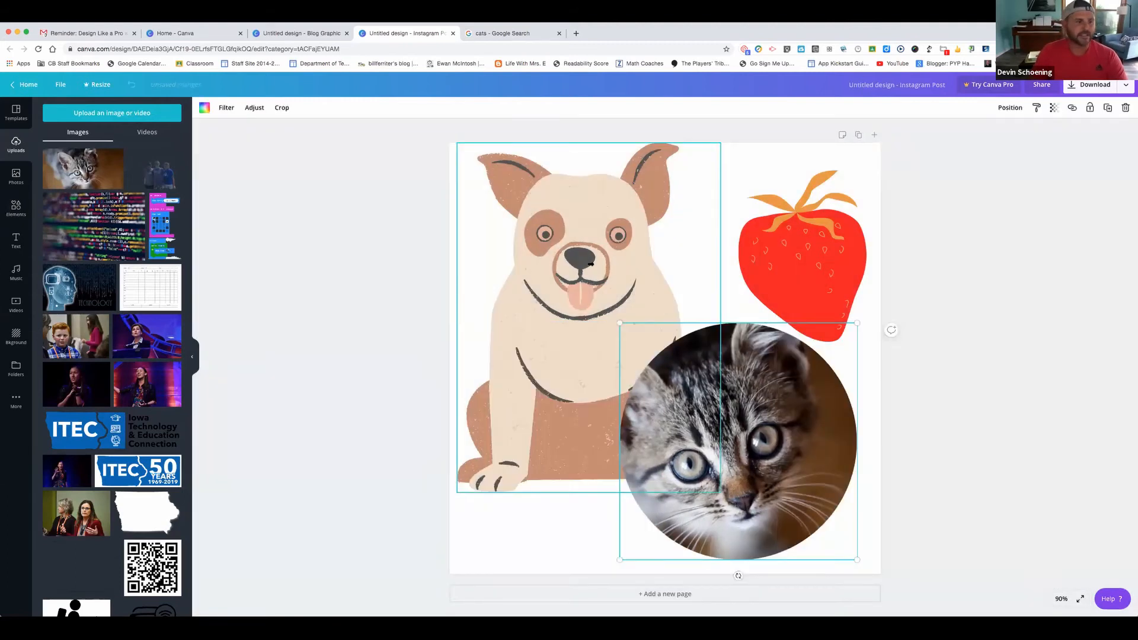
left_click(13, 214)
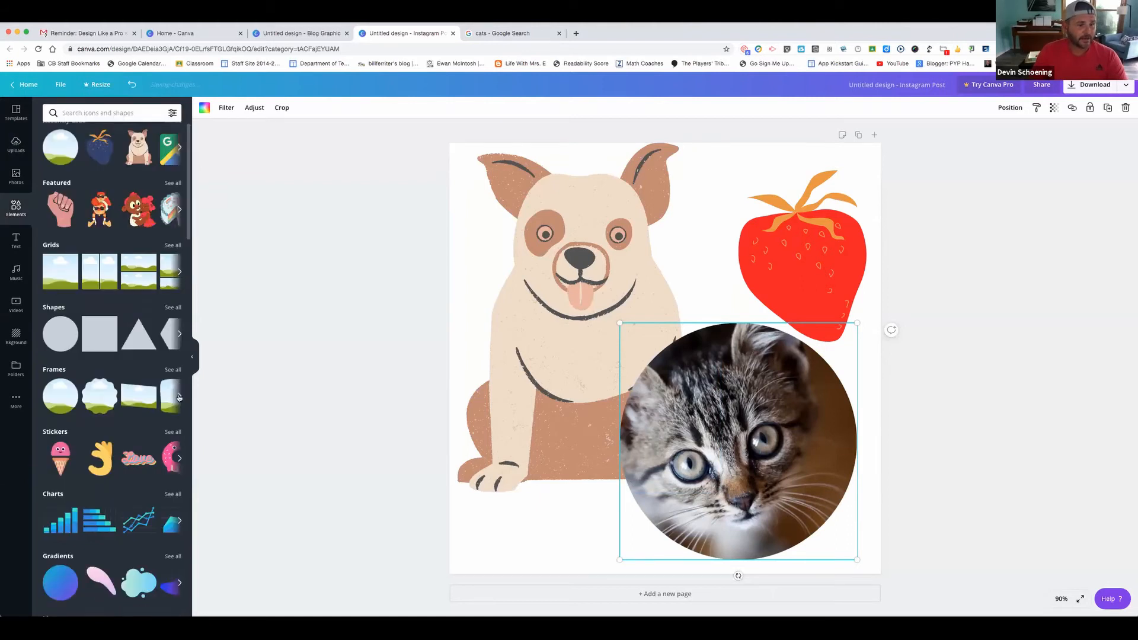
Add a computer monitor frame over the dog and fill it with a purple-toned photo of a woman
left_click(178, 397)
left_click(95, 400)
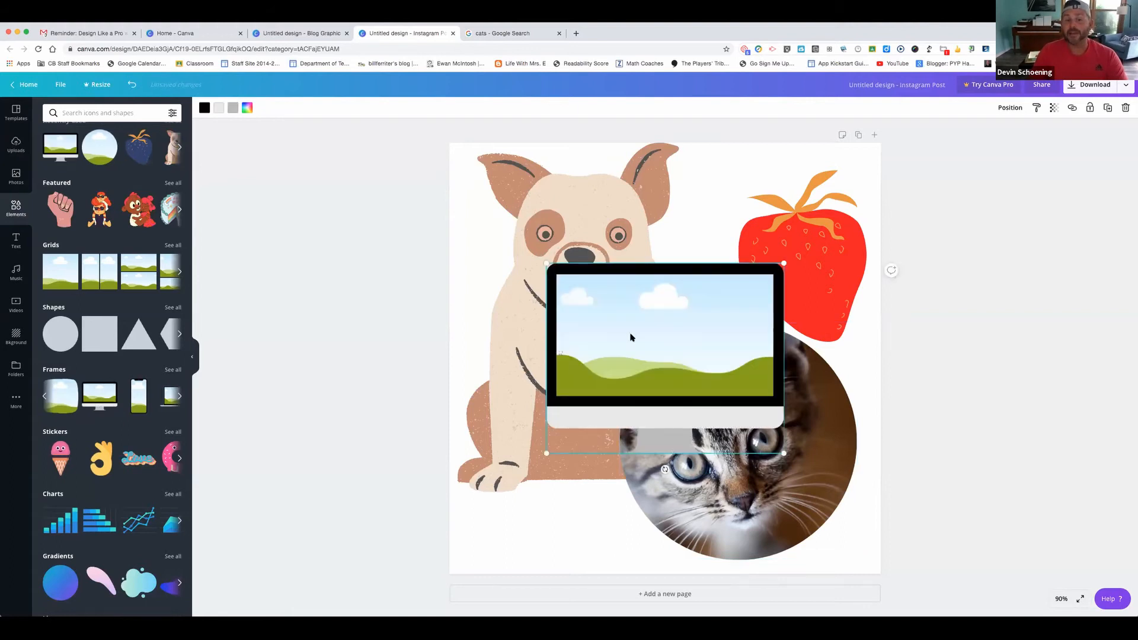
left_click_drag(630, 337, 556, 232)
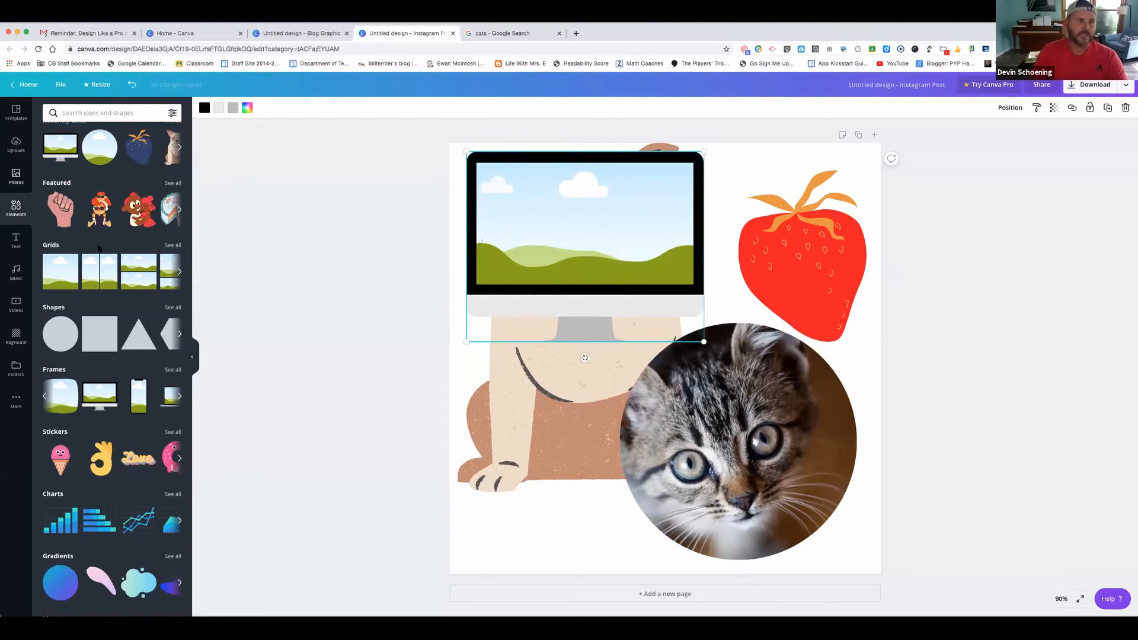
left_click(16, 176)
left_click_drag(144, 263, 528, 229)
double_click(552, 217)
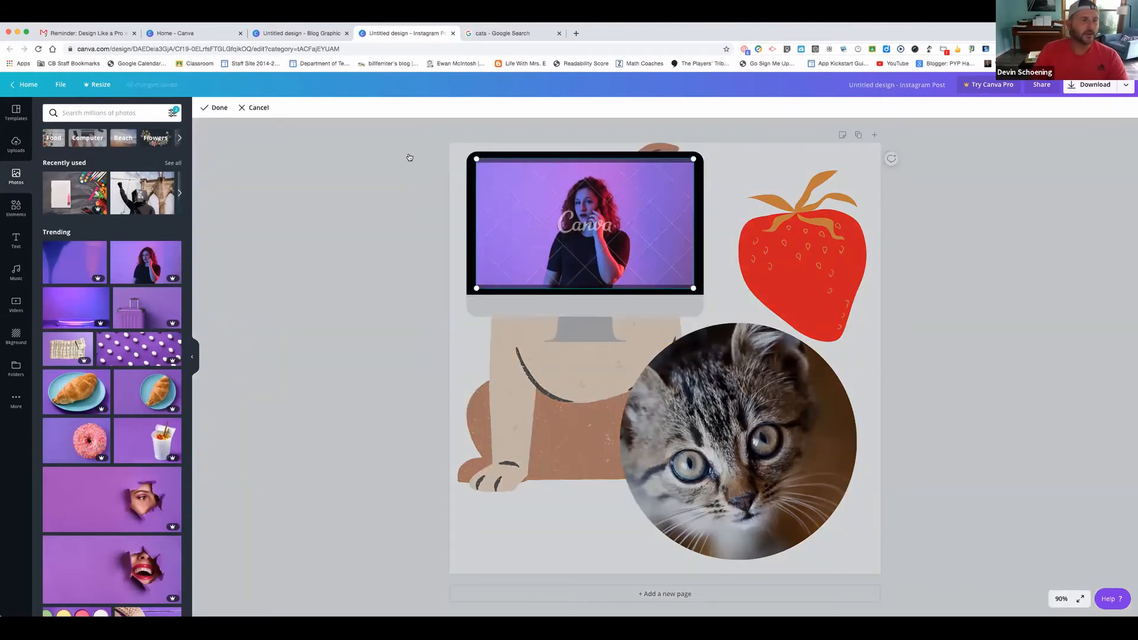
left_click(16, 207)
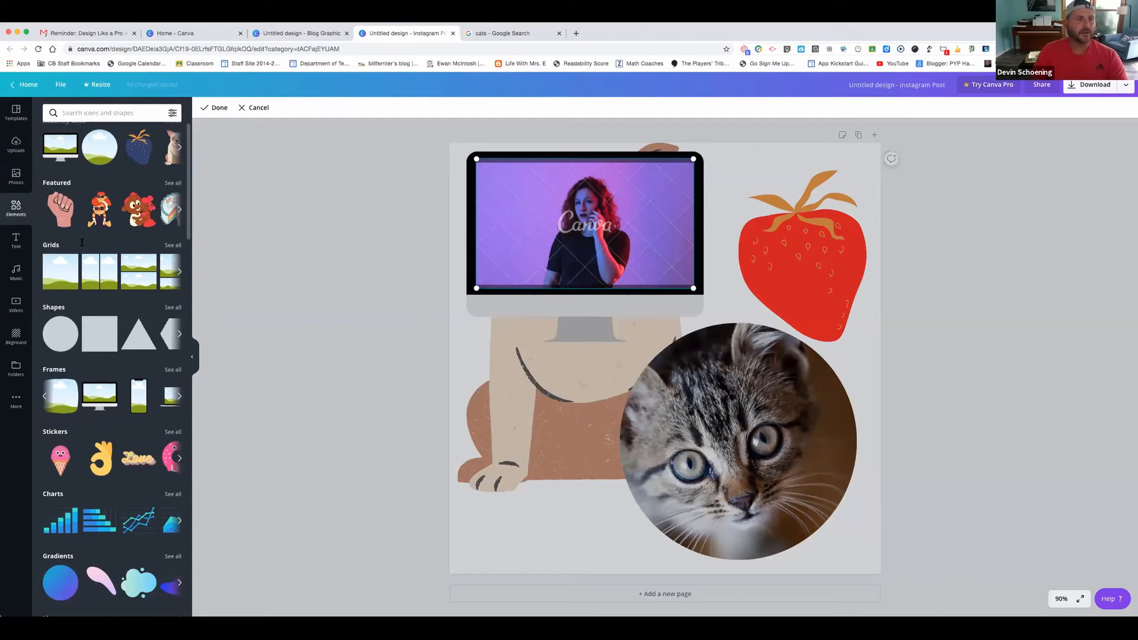
scroll(82, 237, "up", 1)
left_click(73, 113)
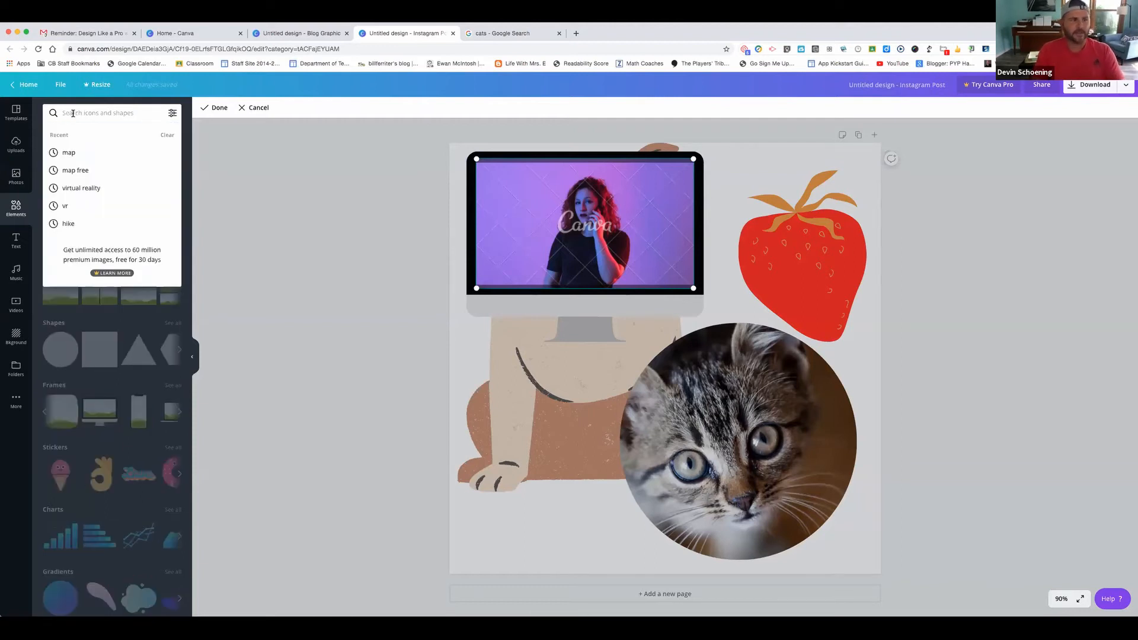
Search 'arrows', add the teal thick arrow at lower left, shrink it, and show its colours
type("arrows")
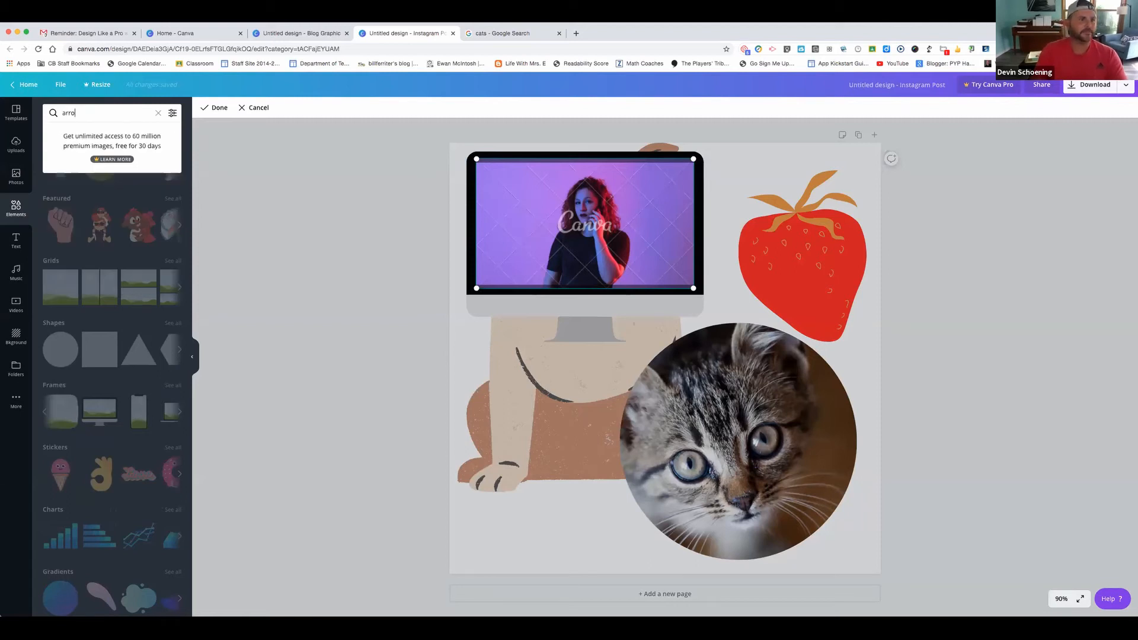
key("Return")
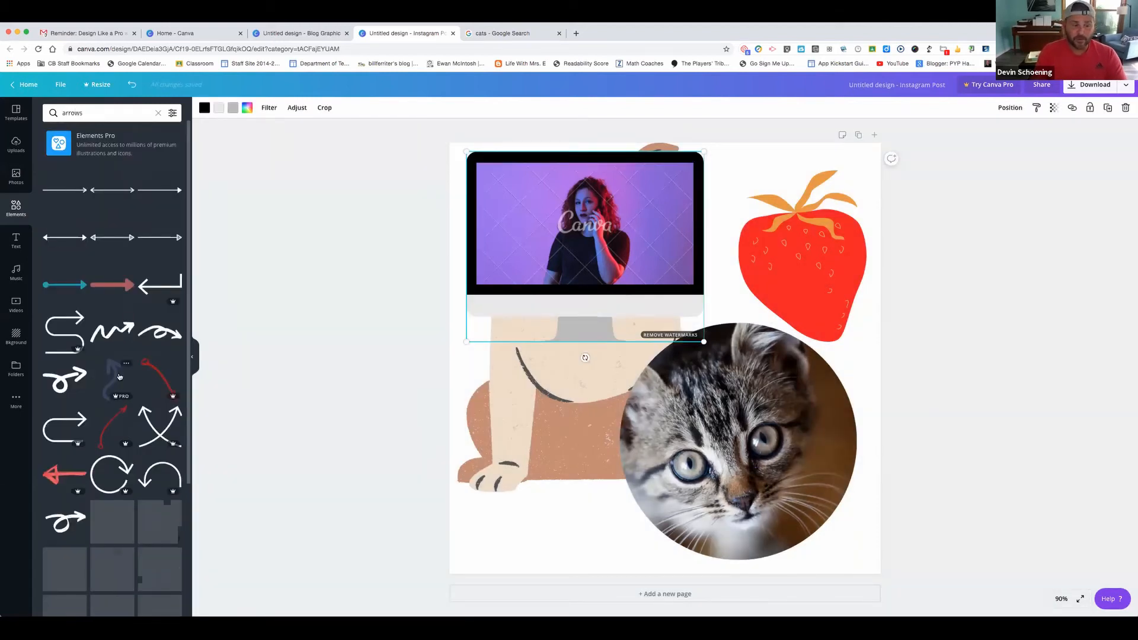
mouse_move(119, 376)
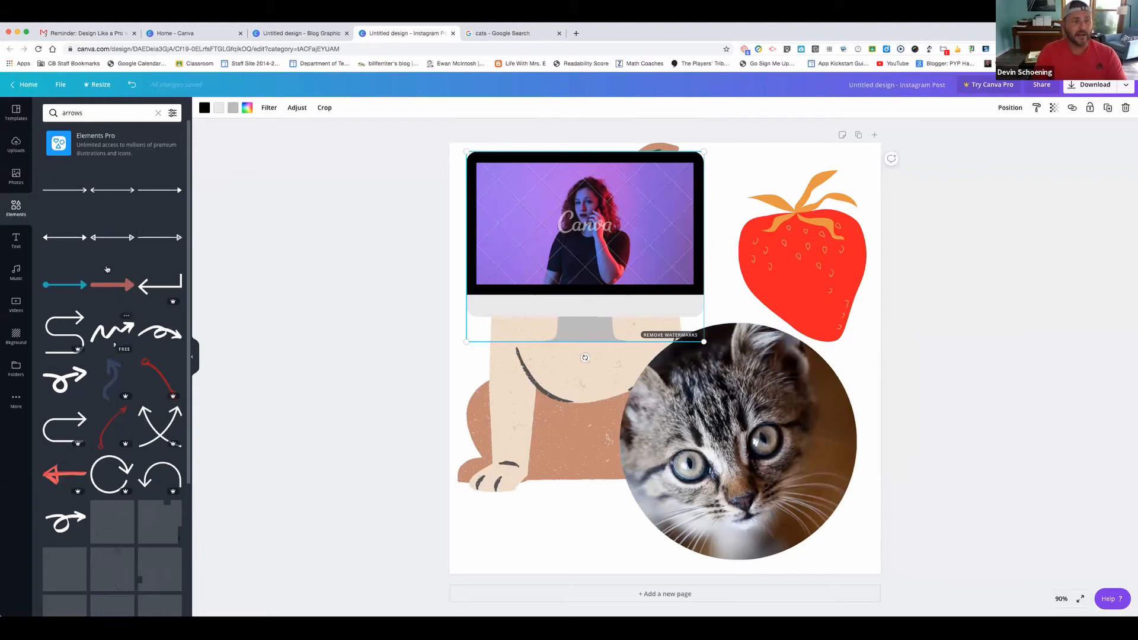
left_click(122, 286)
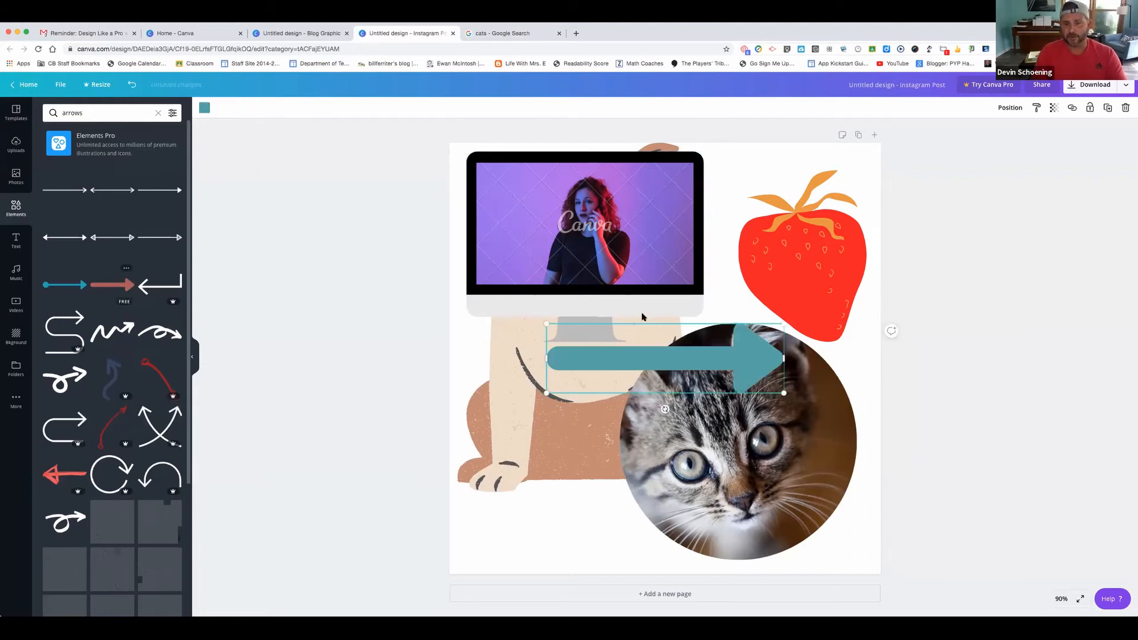
left_click_drag(562, 444, 580, 528)
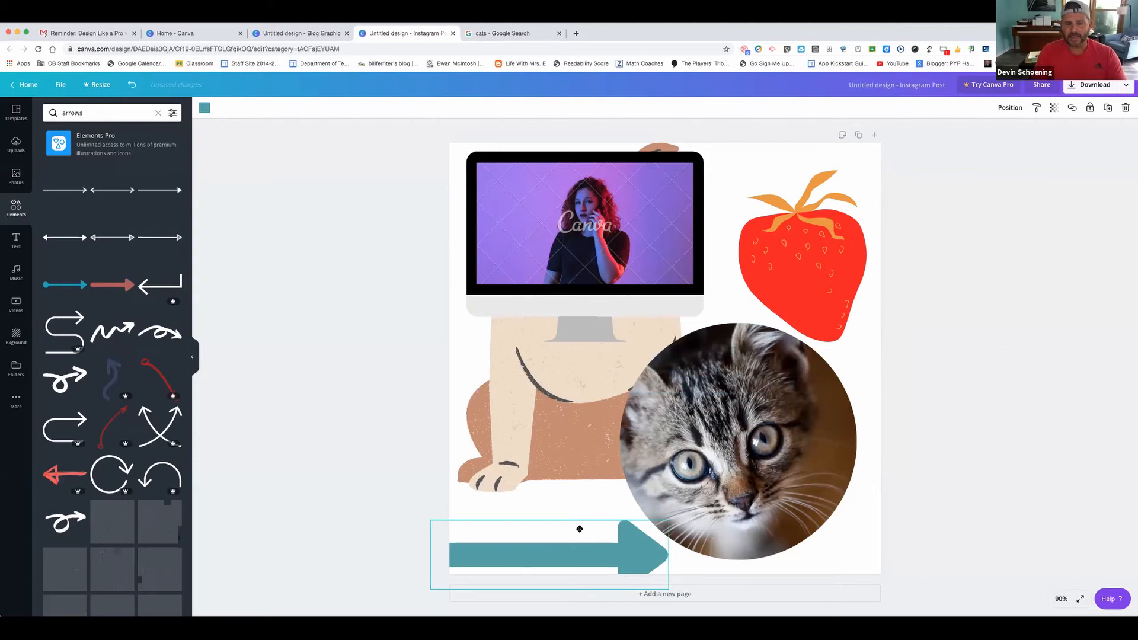
left_click_drag(674, 560, 581, 528)
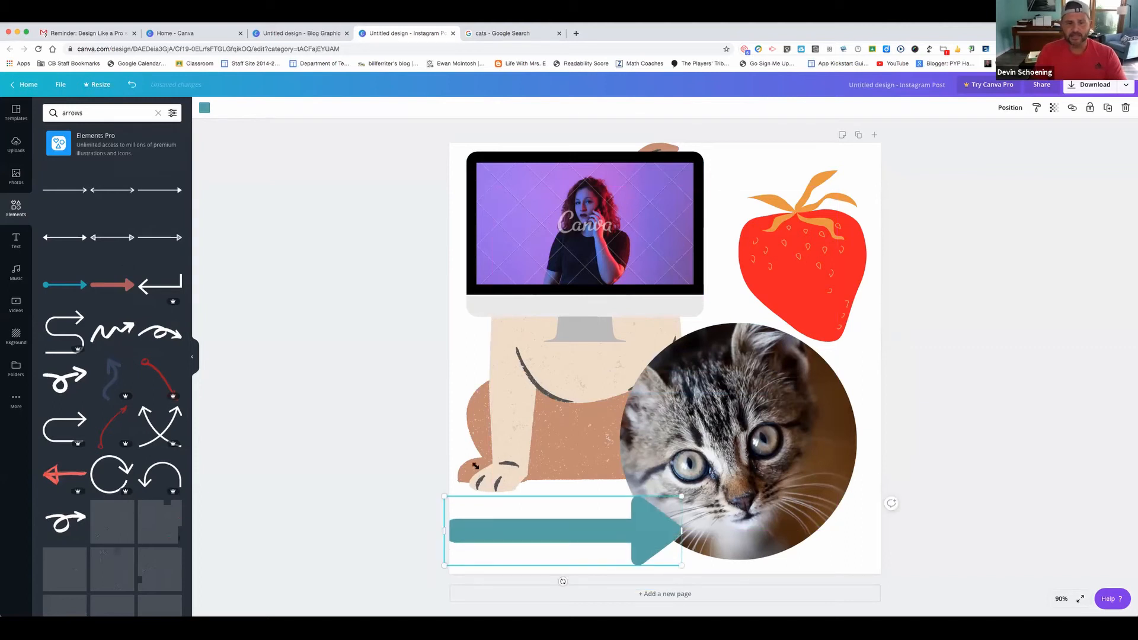
left_click(204, 109)
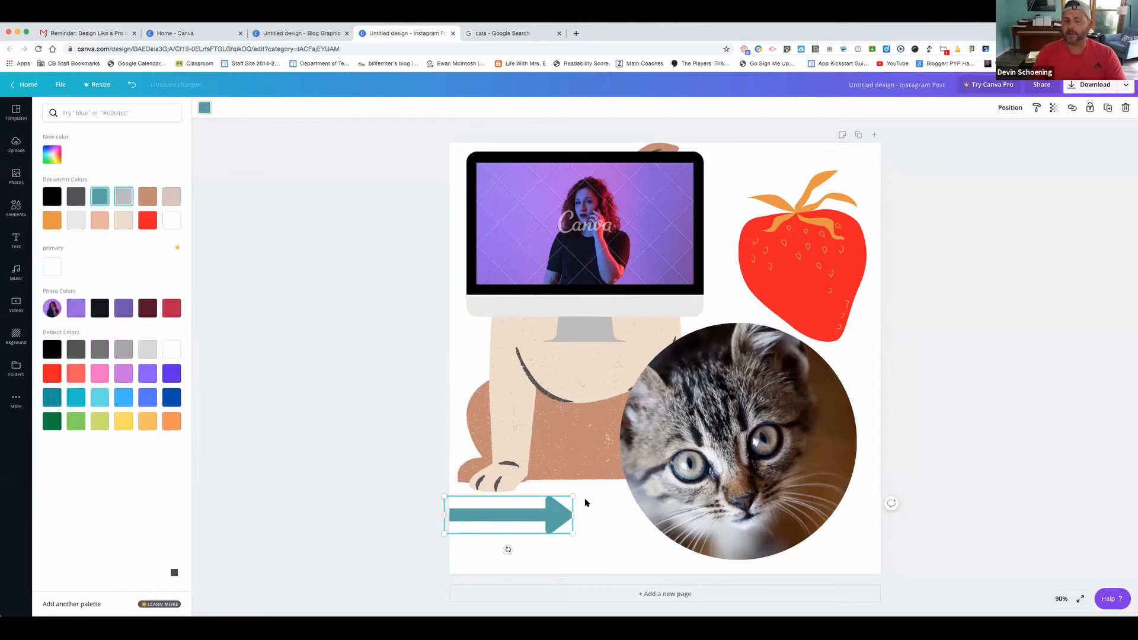
key("super+a")
Delete every element to clear the page, then add a heading from the Text panel
key("BackSpace")
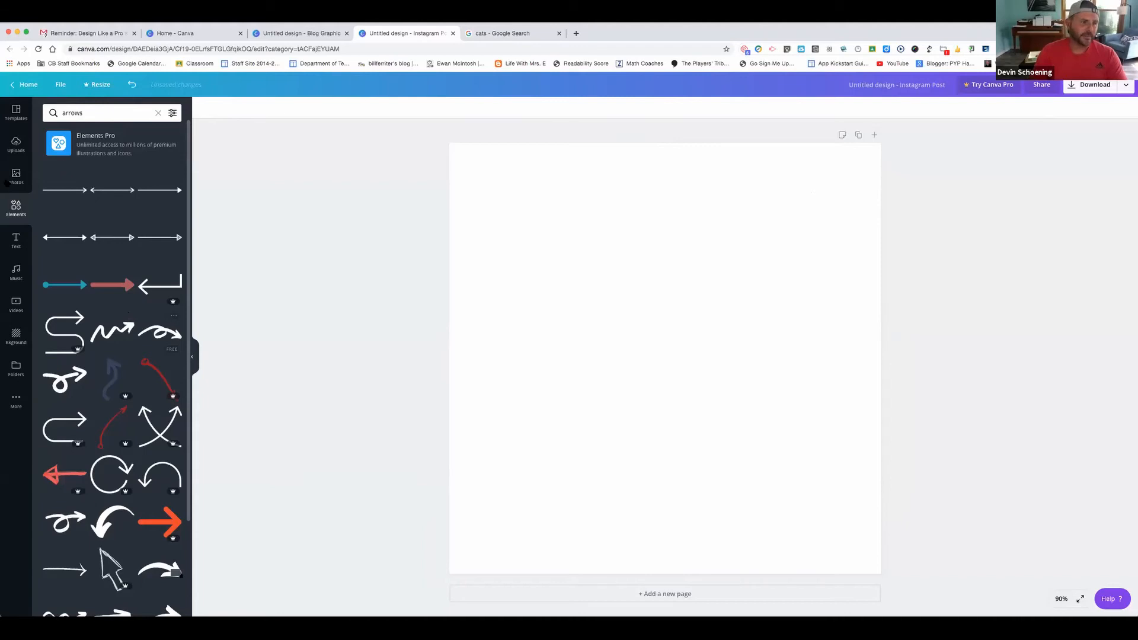
left_click(157, 113)
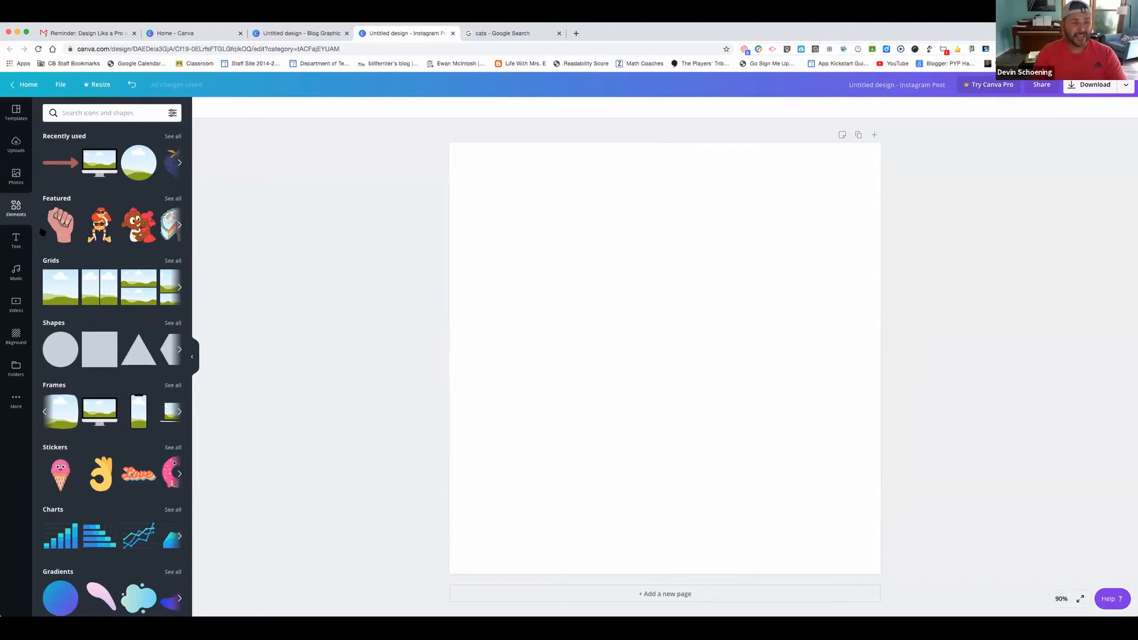
left_click(15, 240)
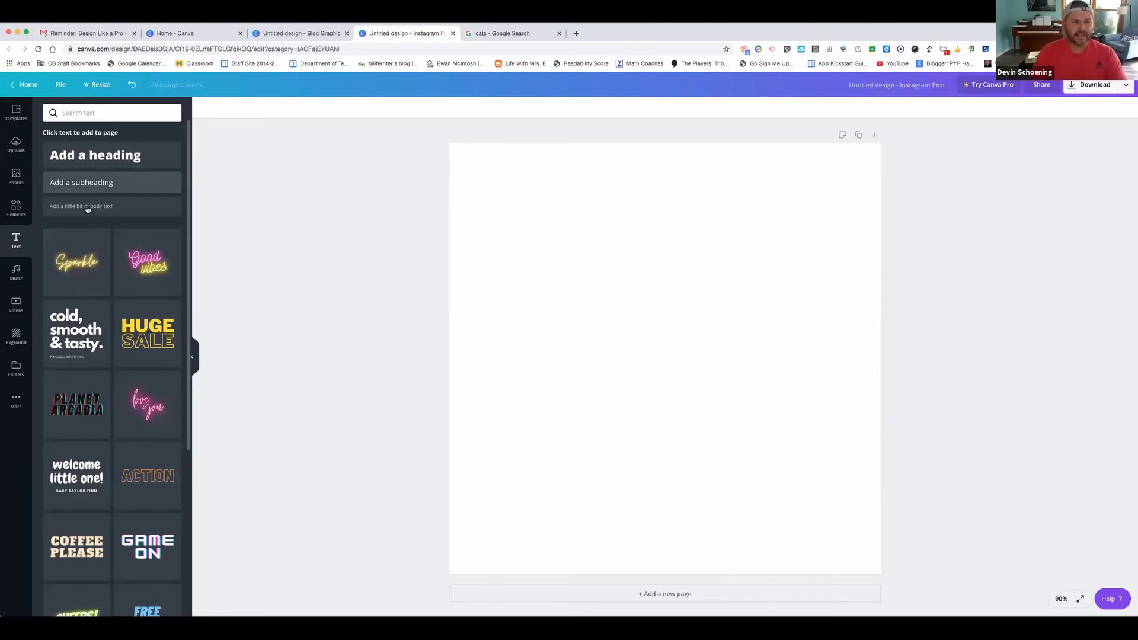
left_click(94, 157)
Move the 'Add a heading' text to the top and browse fonts, keeping Open Sans Extra Bold
left_click_drag(595, 364, 519, 201)
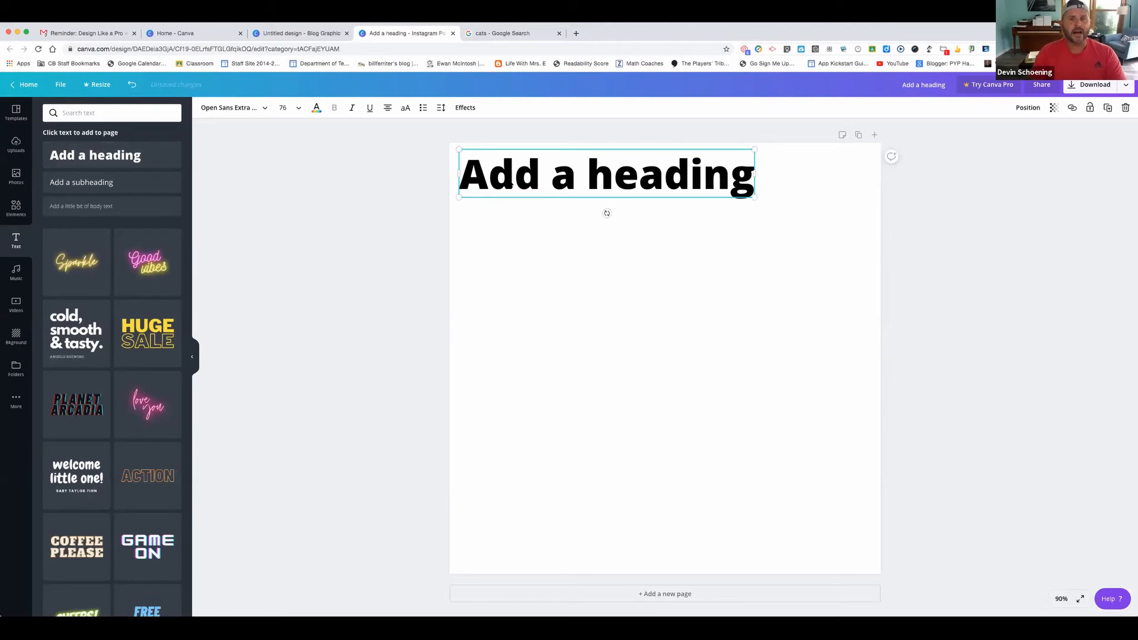
double_click(506, 182)
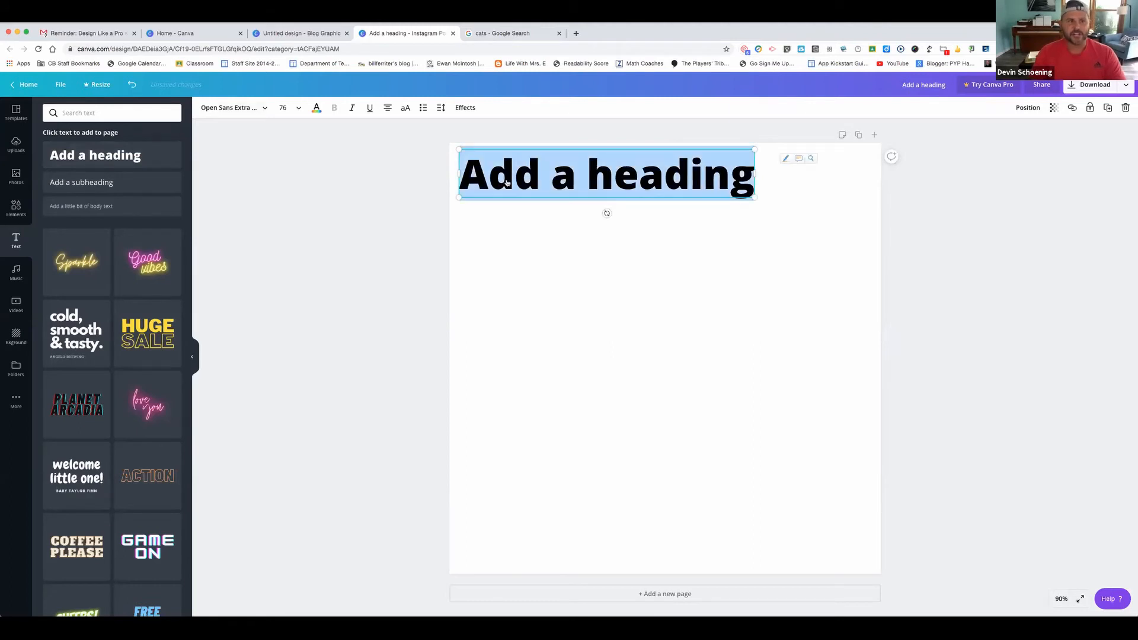
left_click(264, 108)
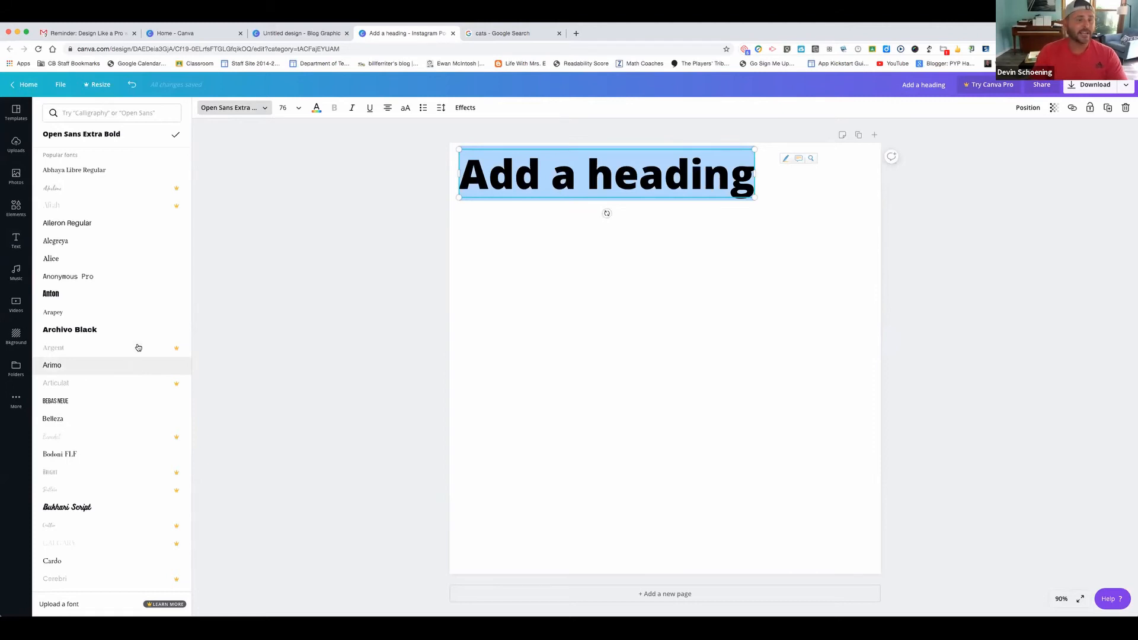
scroll(138, 347, "down", 5)
scroll(138, 347, "down", 1)
scroll(138, 347, "down", 3)
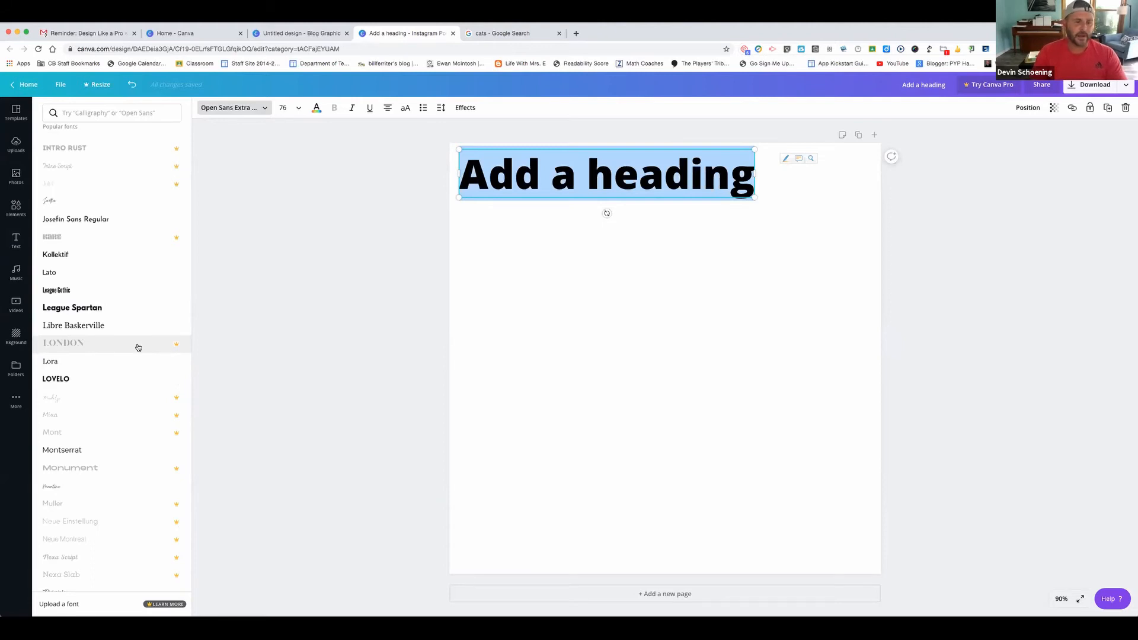
scroll(138, 347, "down", 5)
scroll(138, 347, "down", 1)
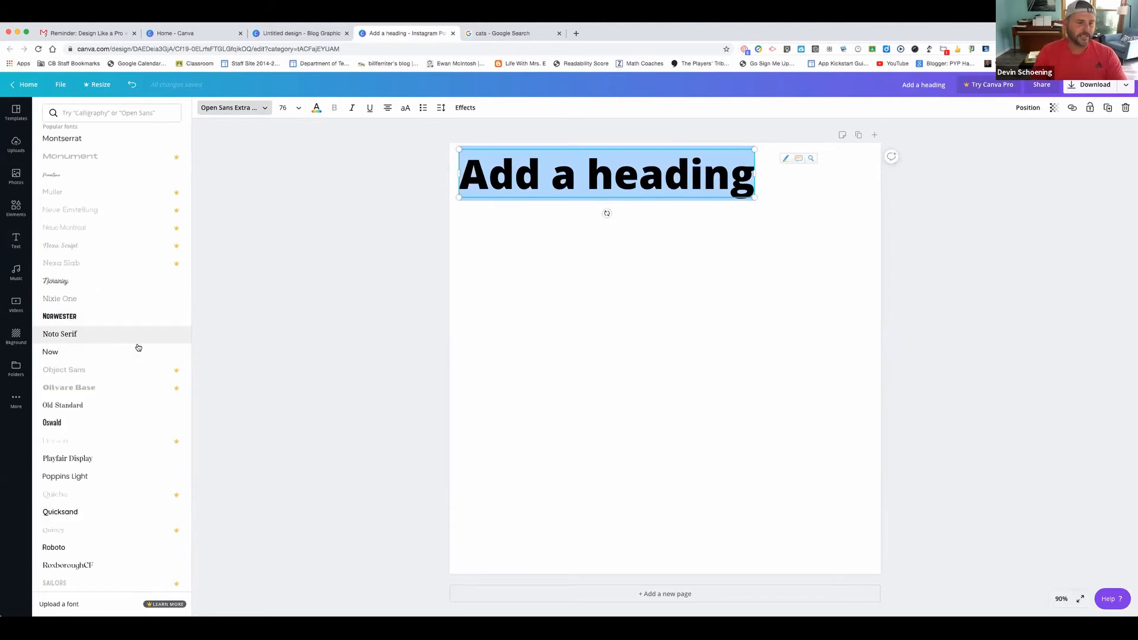
scroll(138, 347, "down", 2)
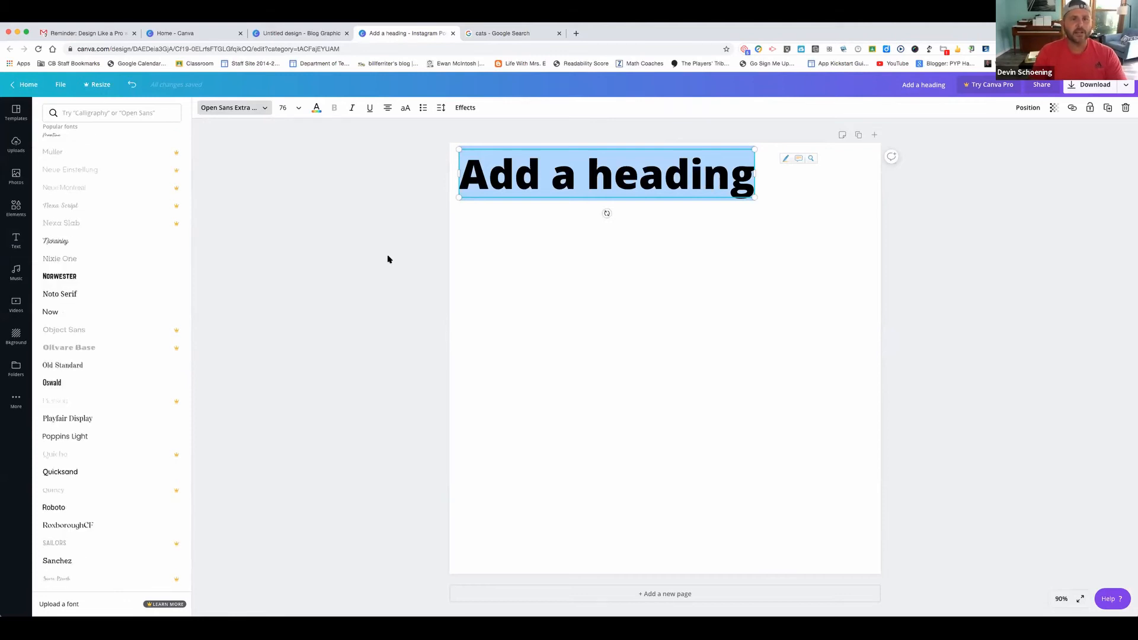
key("Escape")
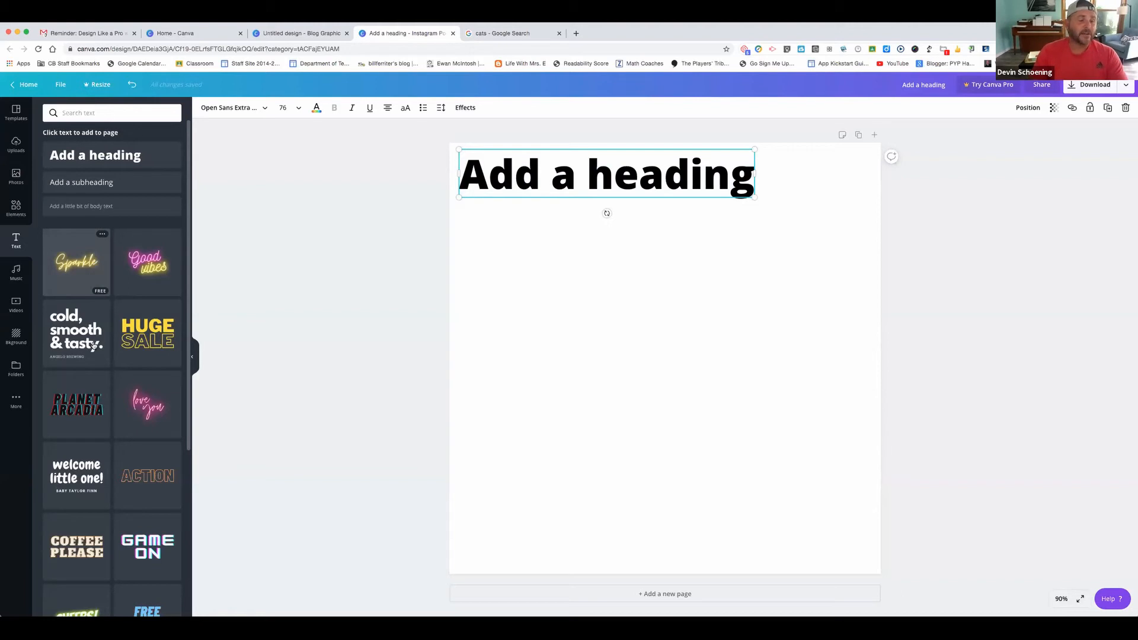
Add the pink WOW! text style below the heading and shrink it to size 223
scroll(93, 346, "down", 2)
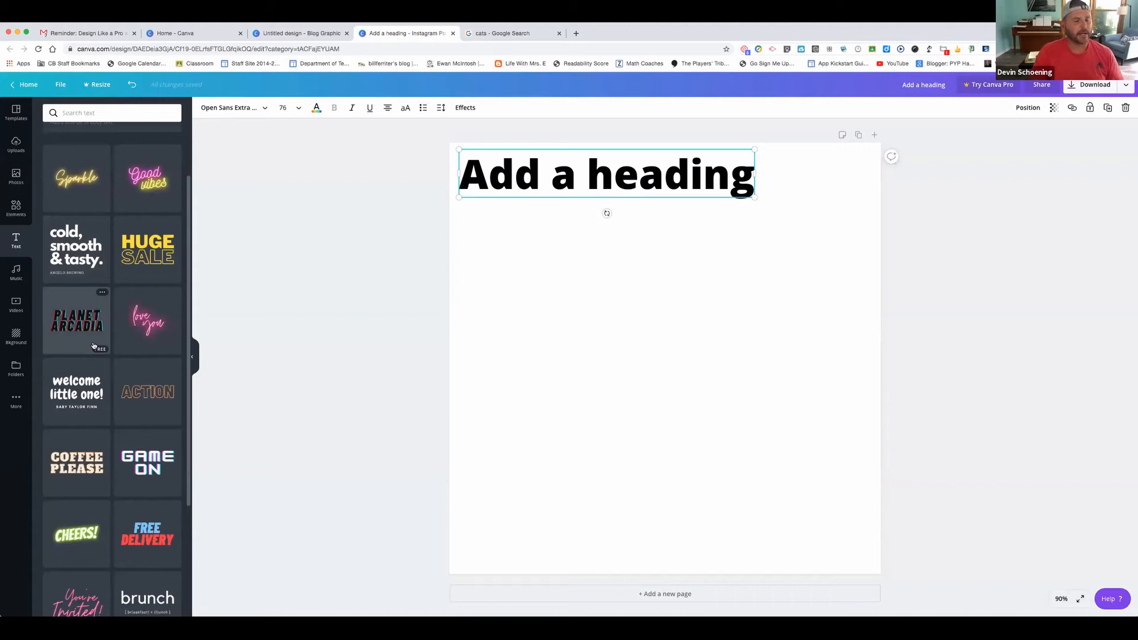
scroll(93, 346, "down", 2)
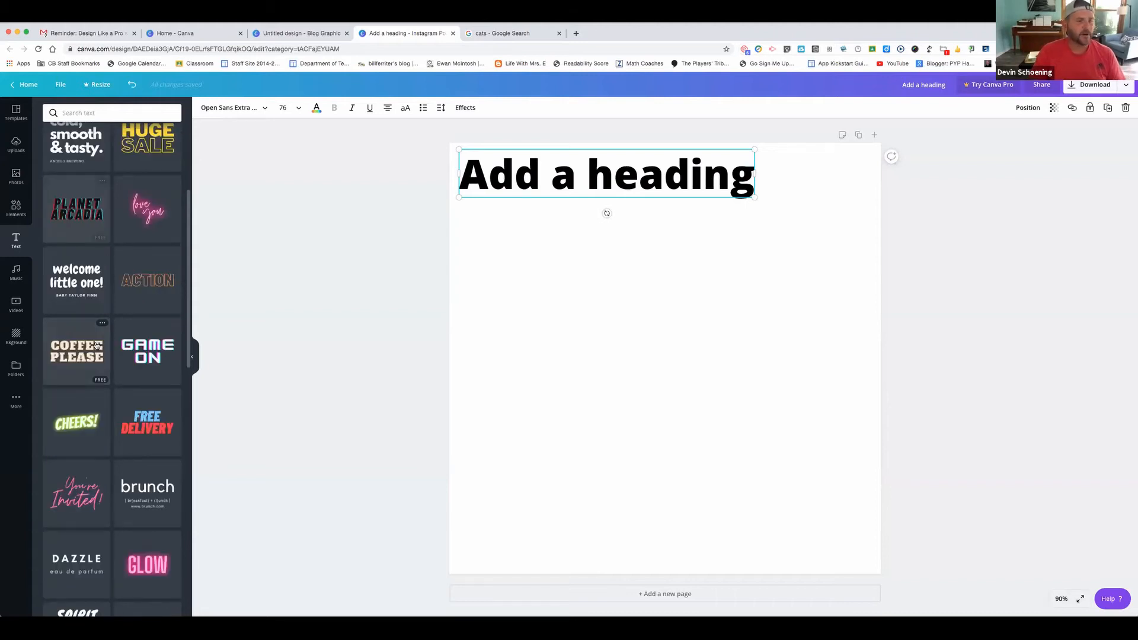
scroll(96, 346, "down", 2)
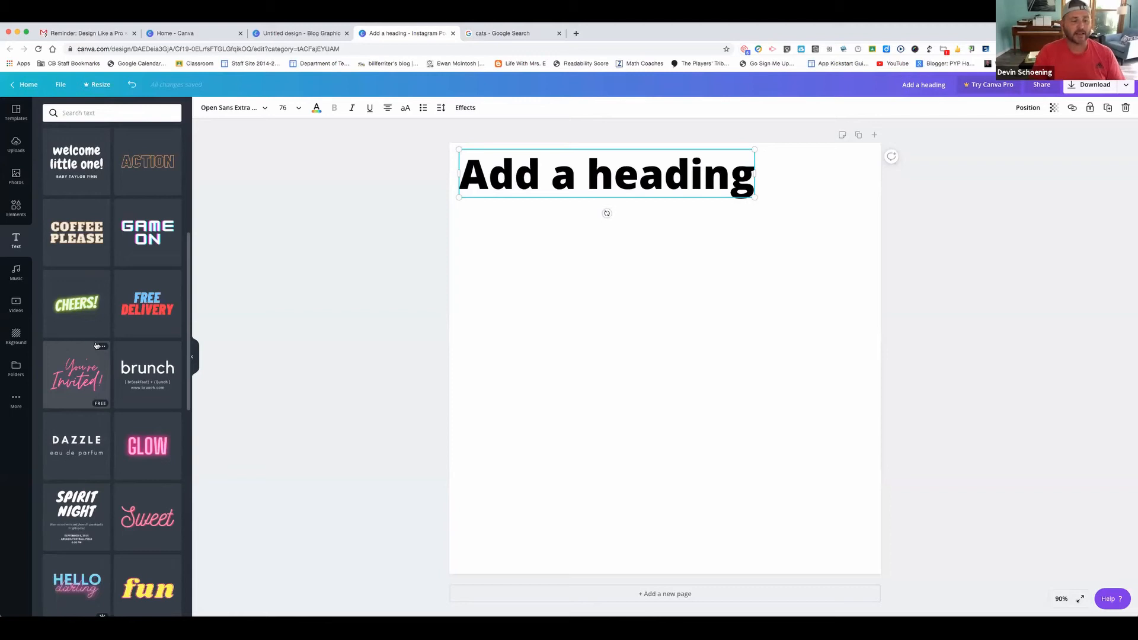
scroll(96, 346, "down", 2)
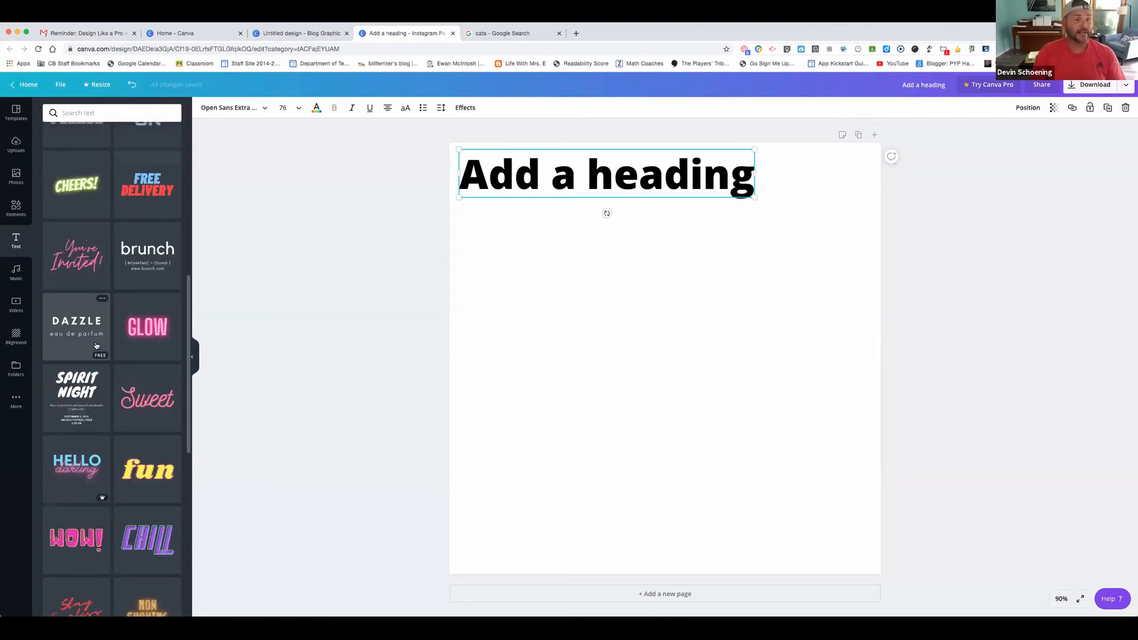
scroll(96, 345, "down", 2)
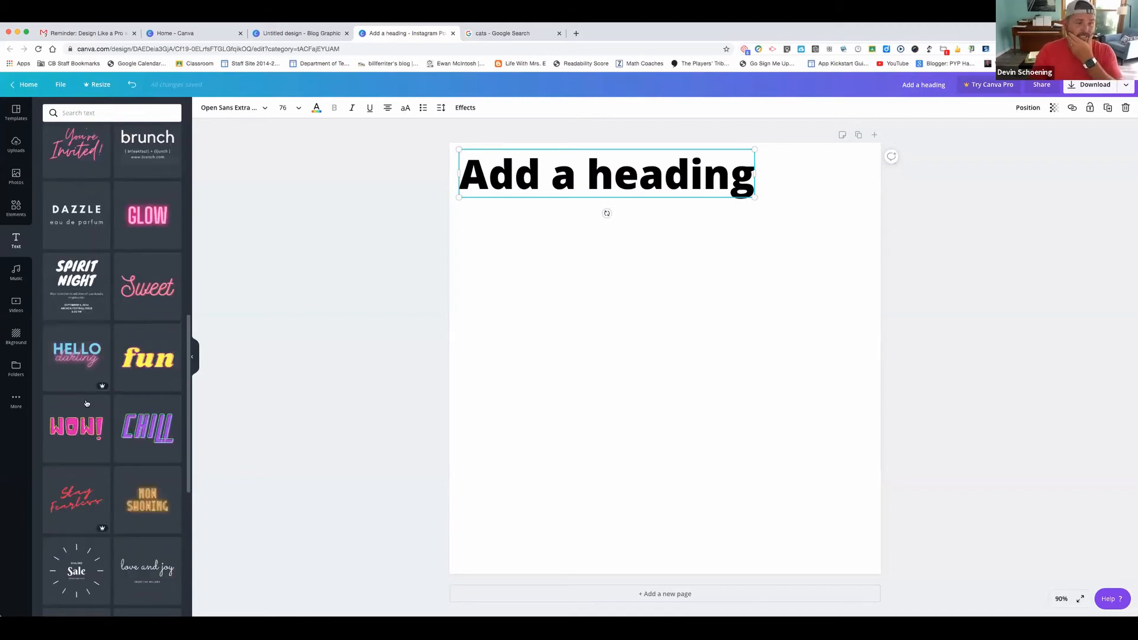
left_click(118, 409)
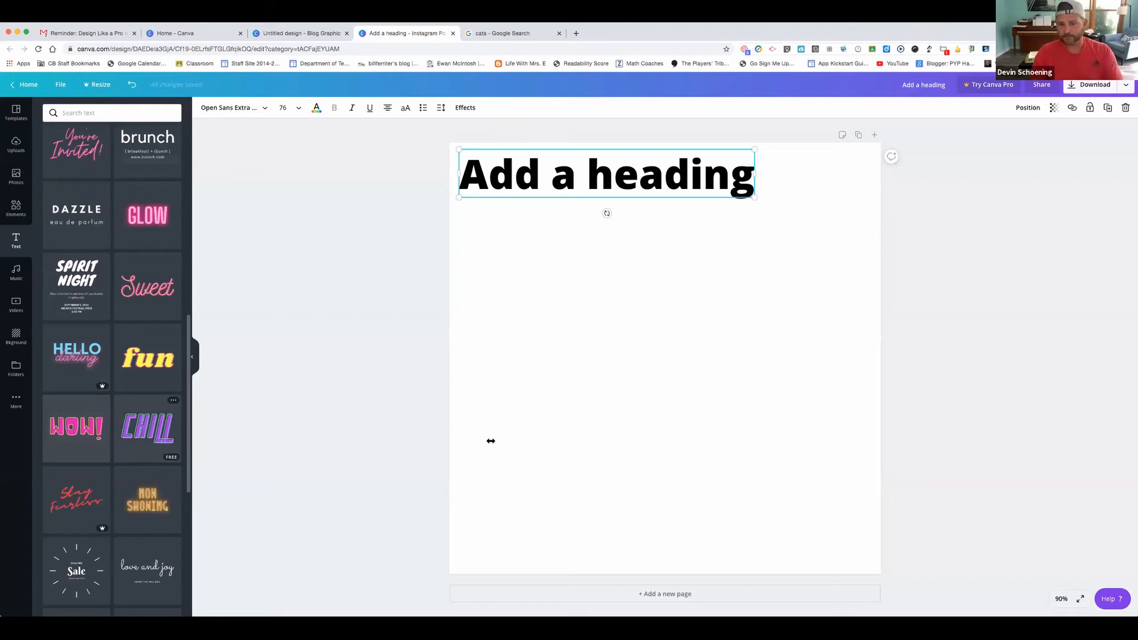
double_click(540, 406)
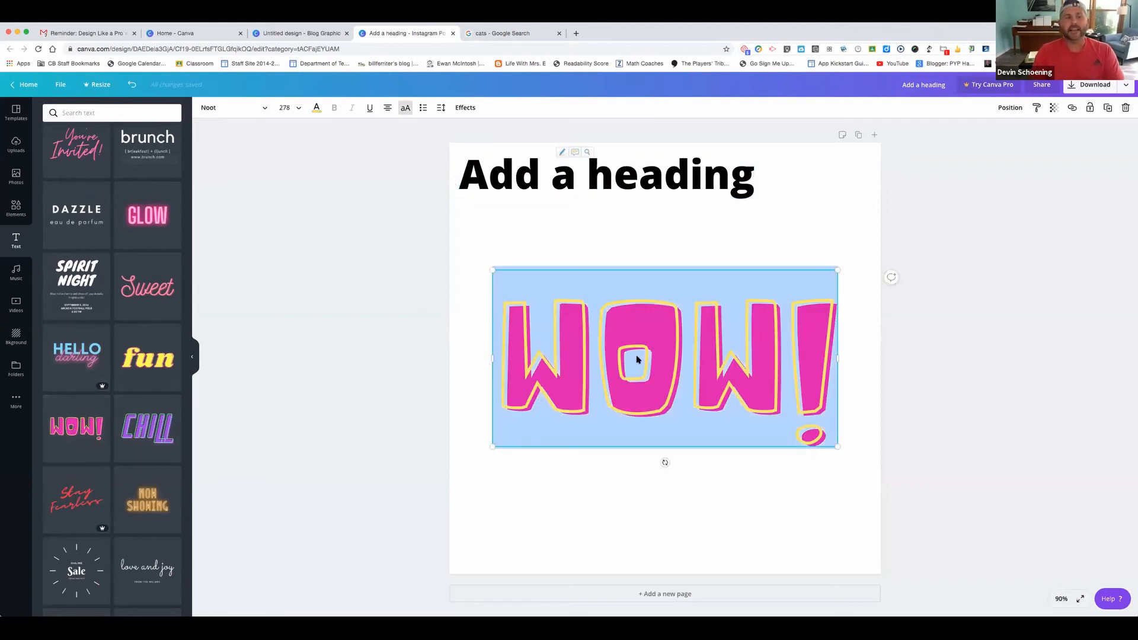
left_click(234, 107)
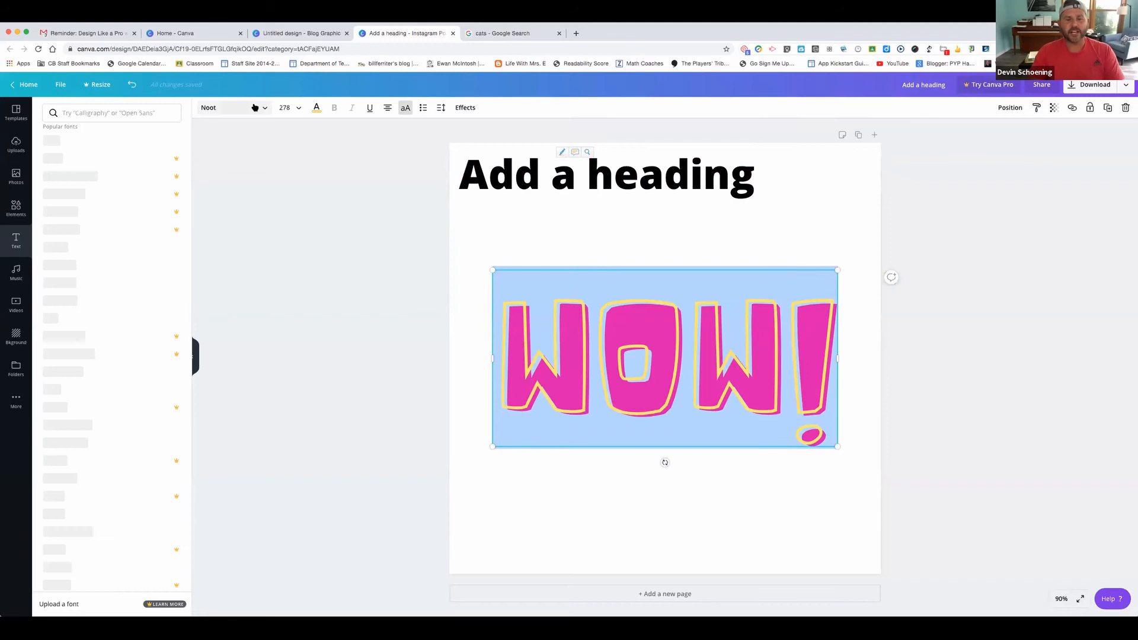
left_click(631, 303)
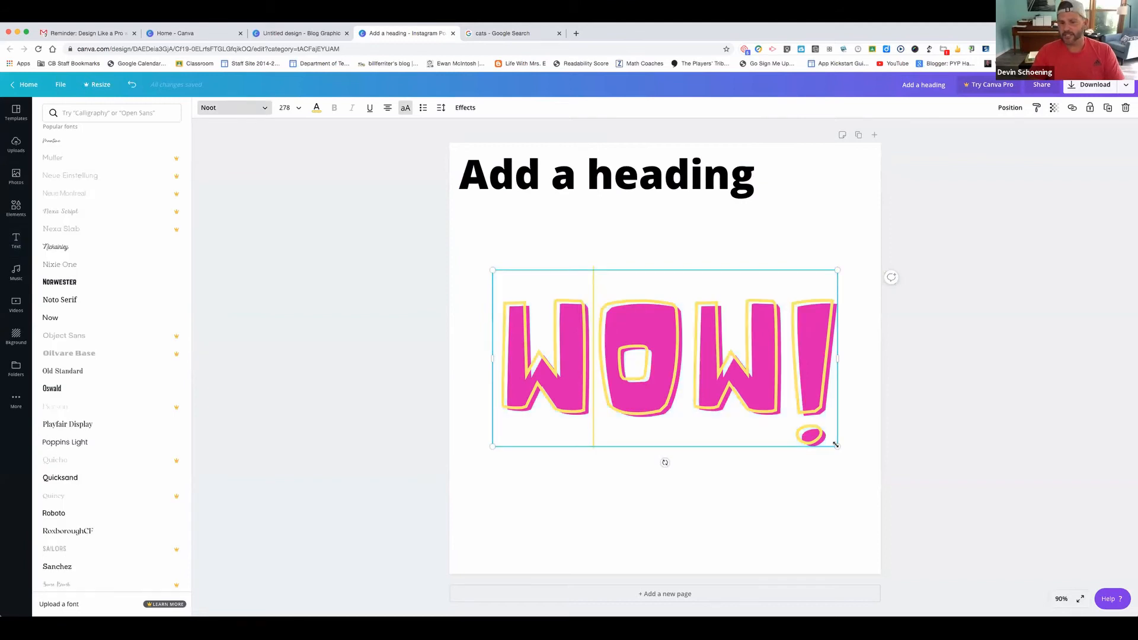
left_click_drag(835, 444, 813, 487)
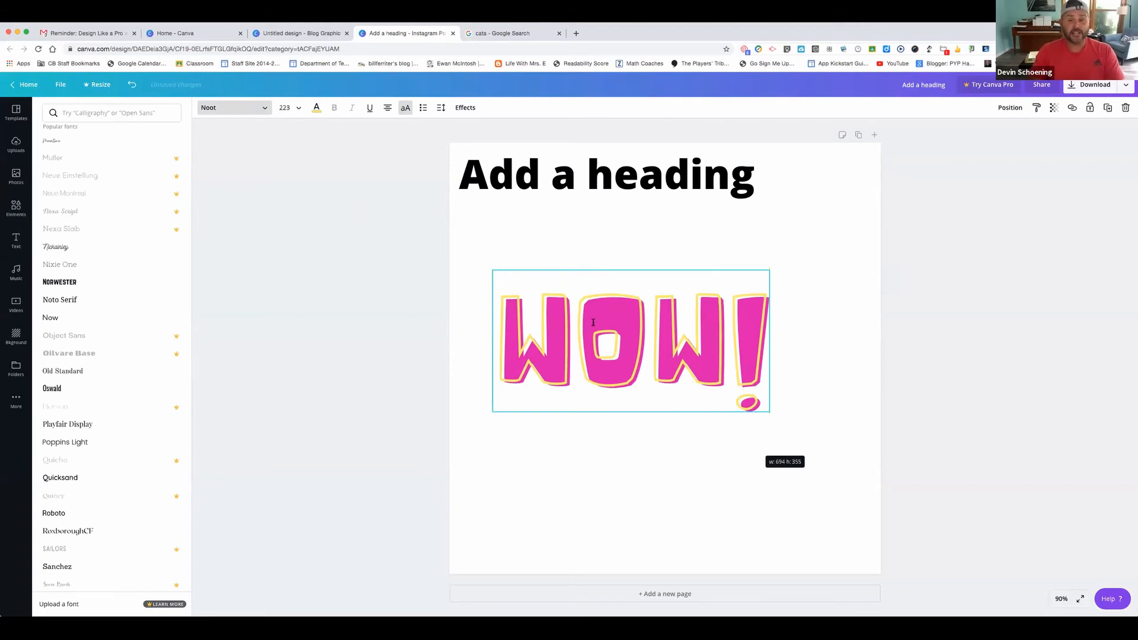
left_click(317, 107)
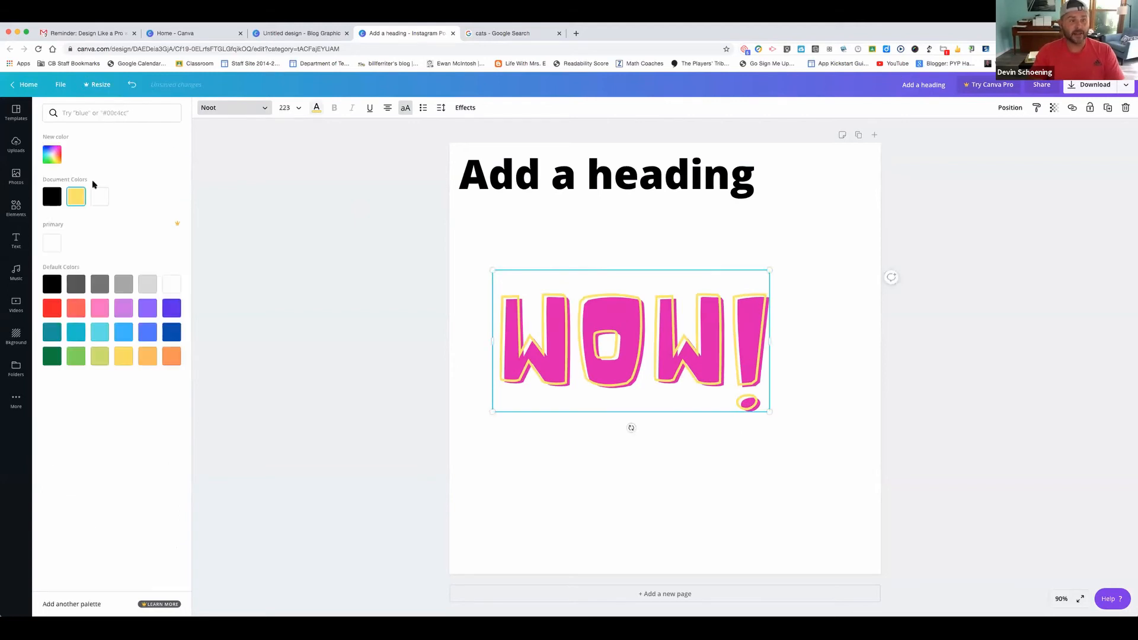
left_click(588, 472)
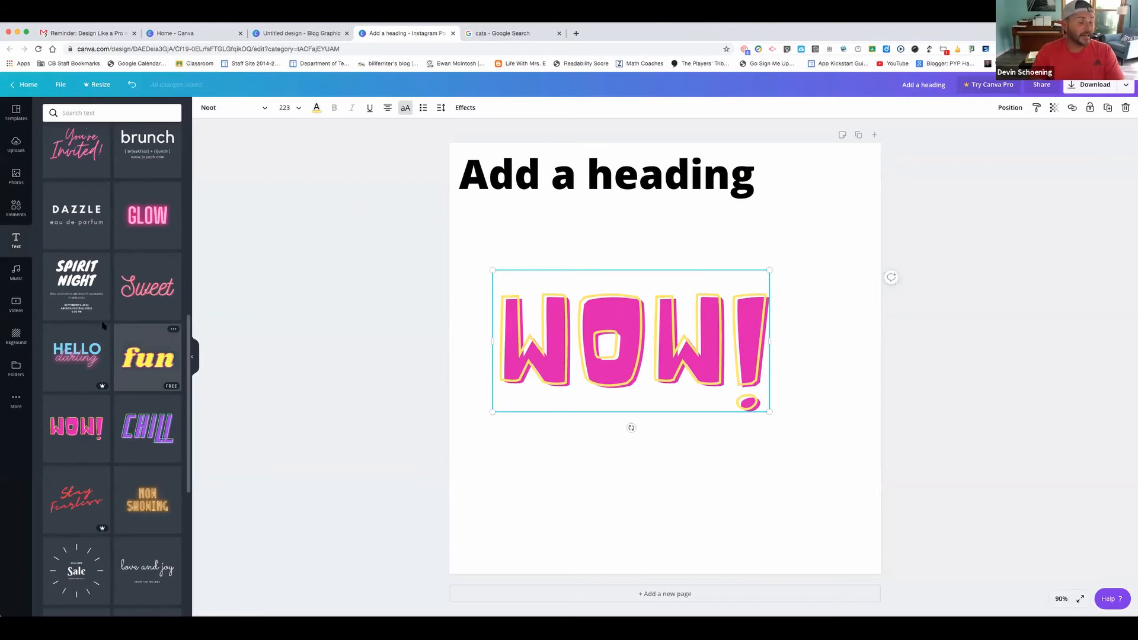
scroll(102, 326, "up", 4)
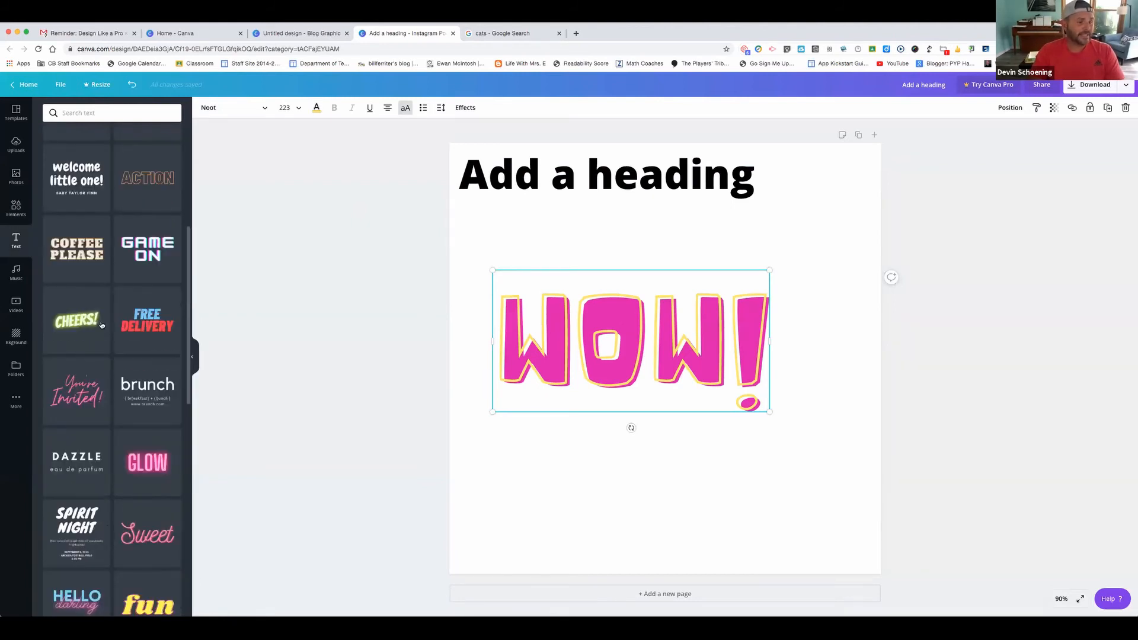
scroll(102, 325, "down", 10)
scroll(102, 325, "down", 4)
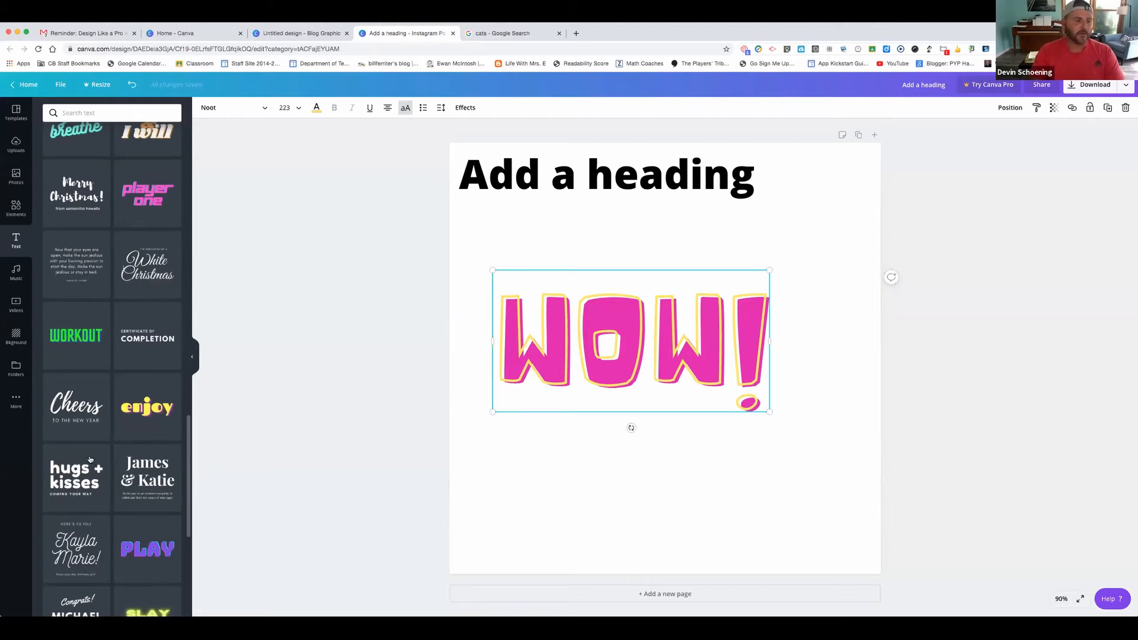
scroll(90, 459, "down", 3)
scroll(157, 332, "down", 1)
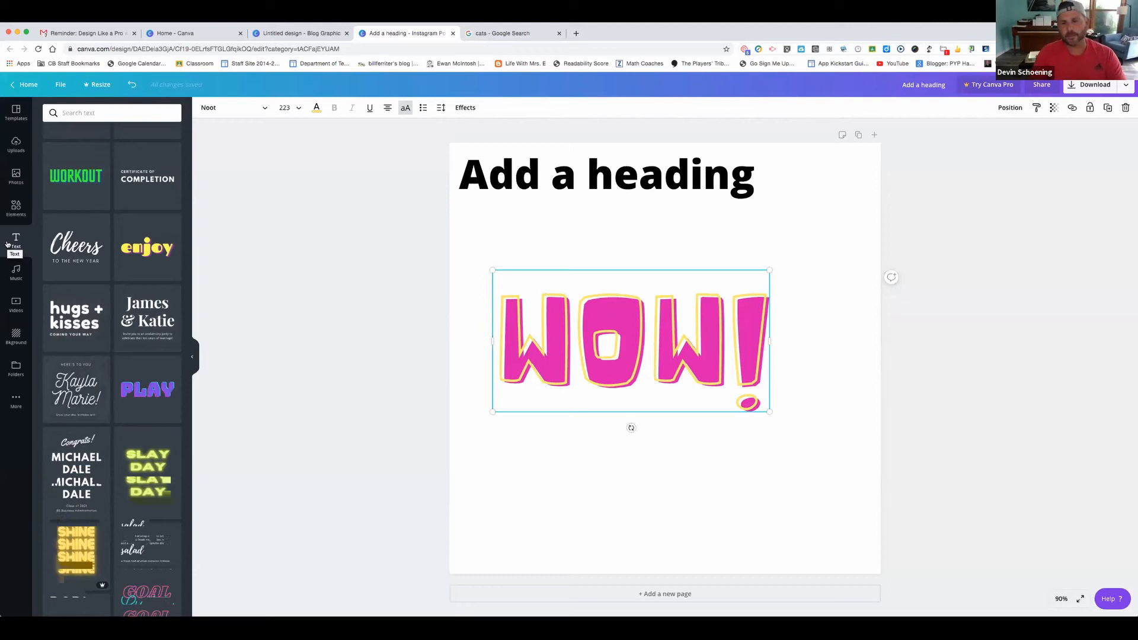
left_click(16, 274)
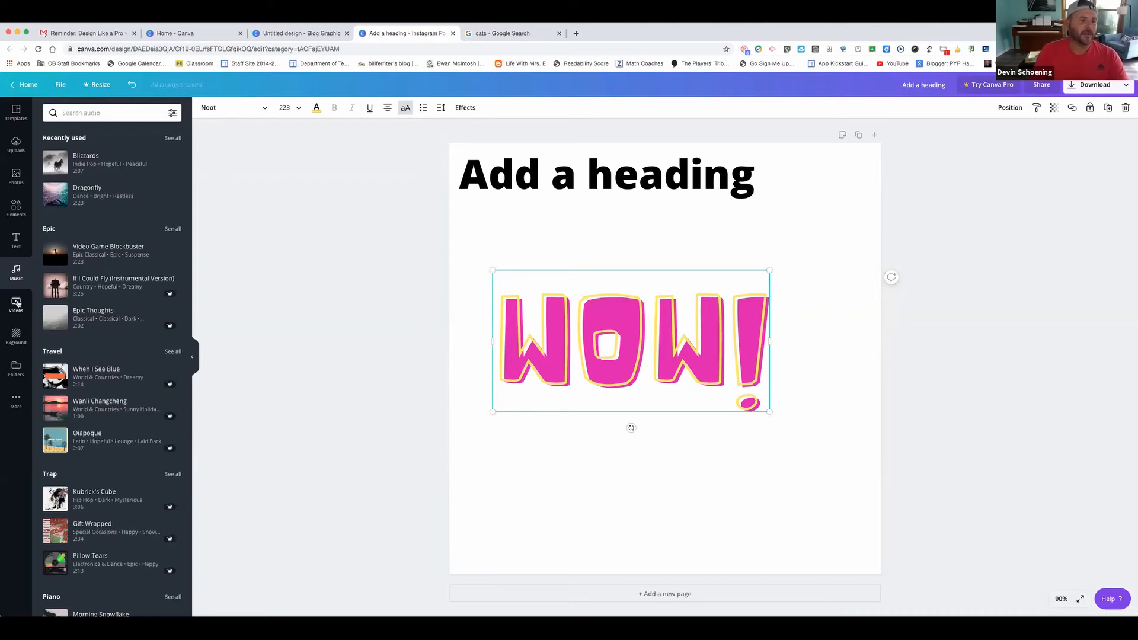
Open the stock Videos library showing categories like Aerial Shots, Backgrounds and Beach
left_click(17, 304)
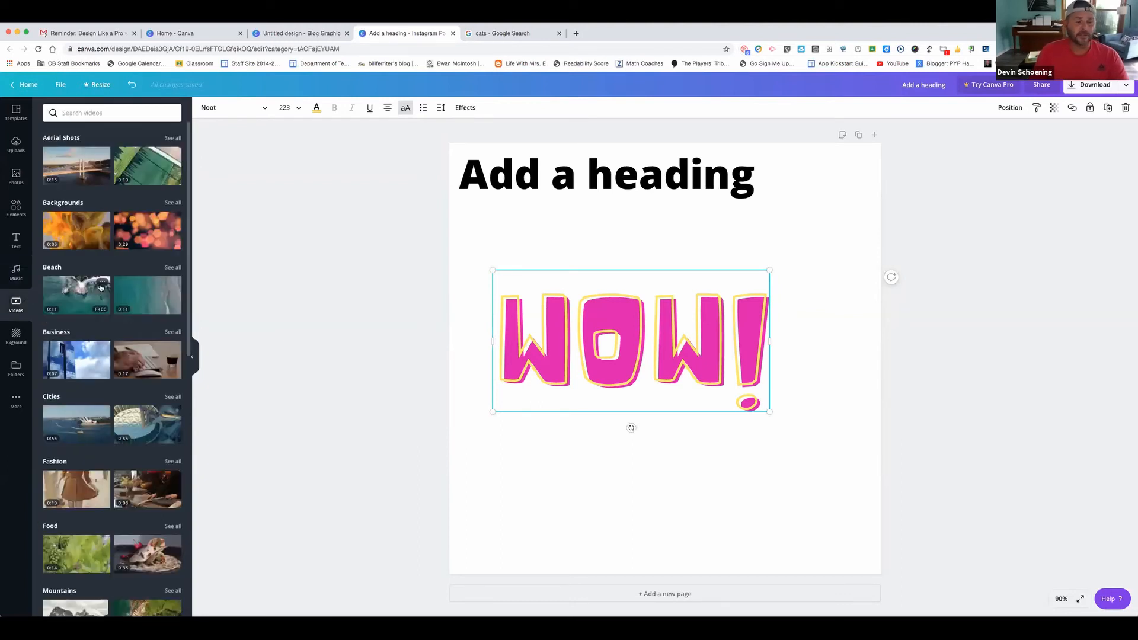
Scroll through the stock video library categories
scroll(104, 314, "down", 5)
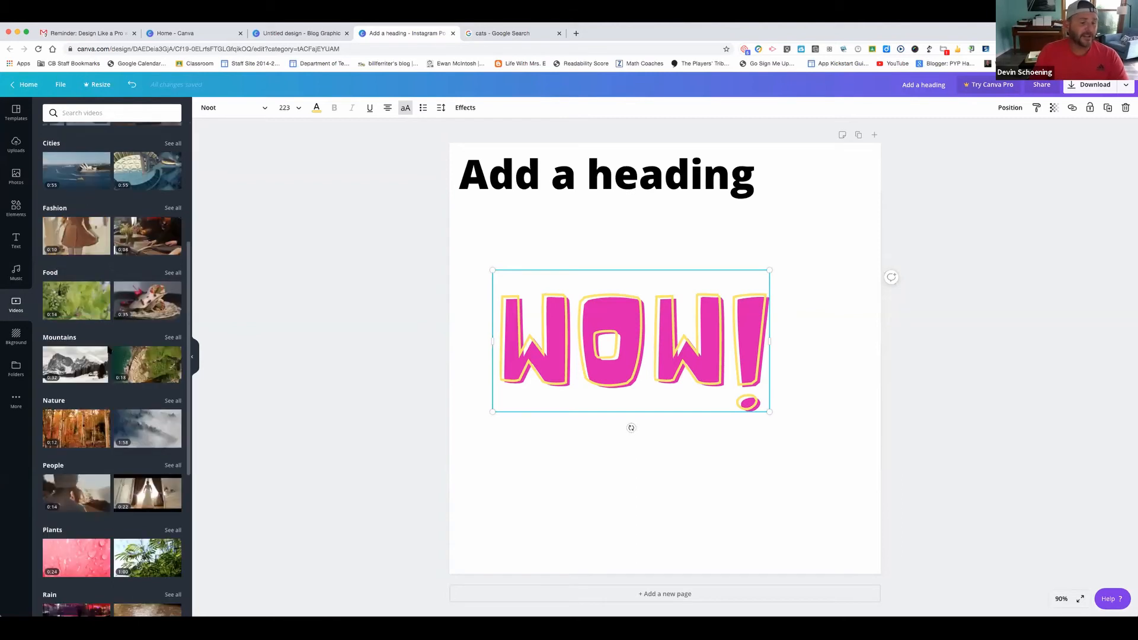
scroll(108, 350, "down", 10)
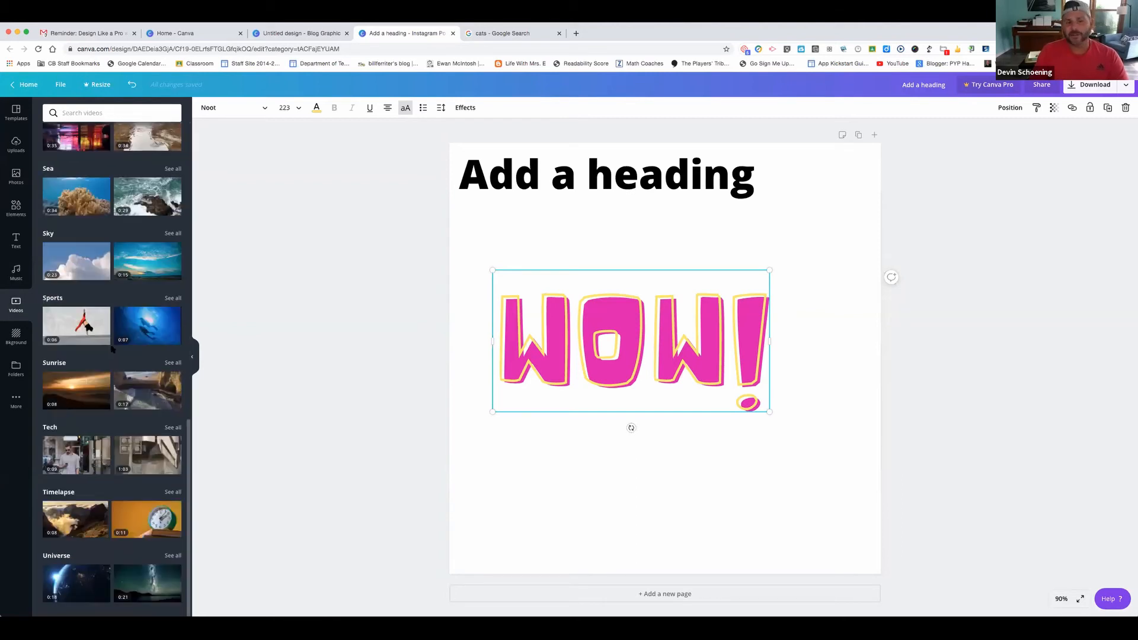
scroll(128, 335, "up", 2)
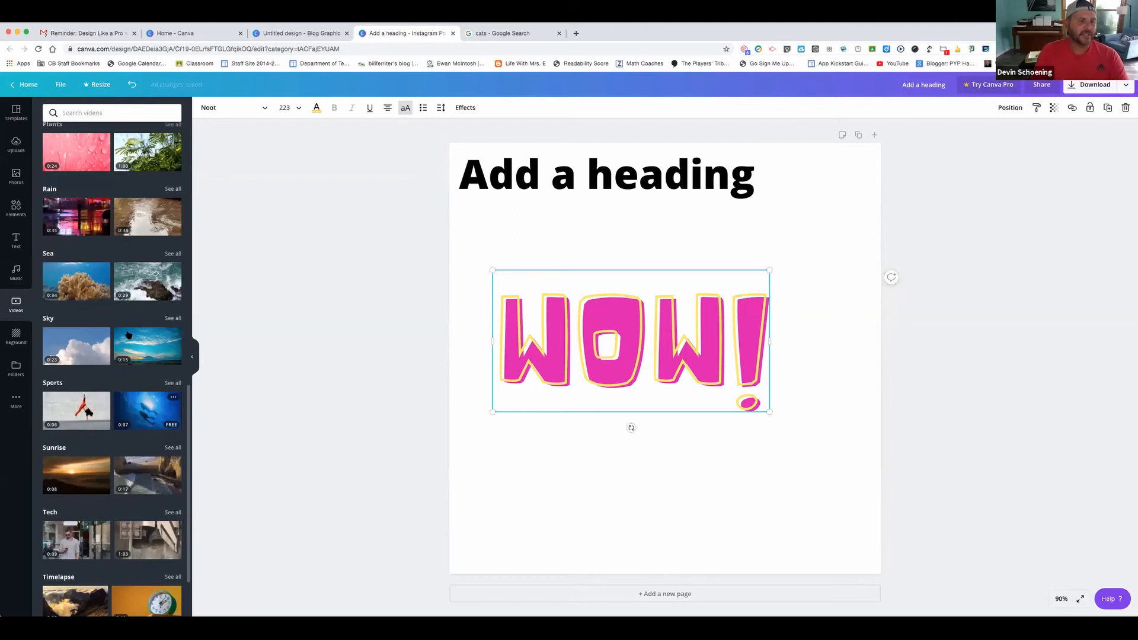
scroll(128, 335, "up", 1)
scroll(128, 336, "up", 3)
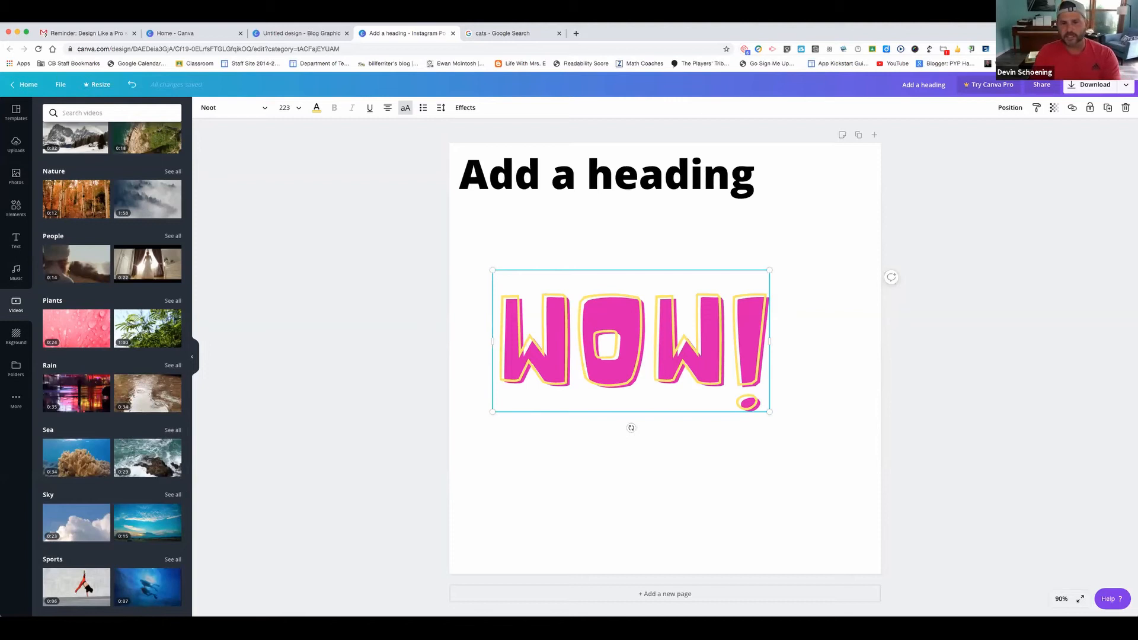
Cut the pink WOW! text down to 'W!', then select everything and delete it
key("BackSpace")
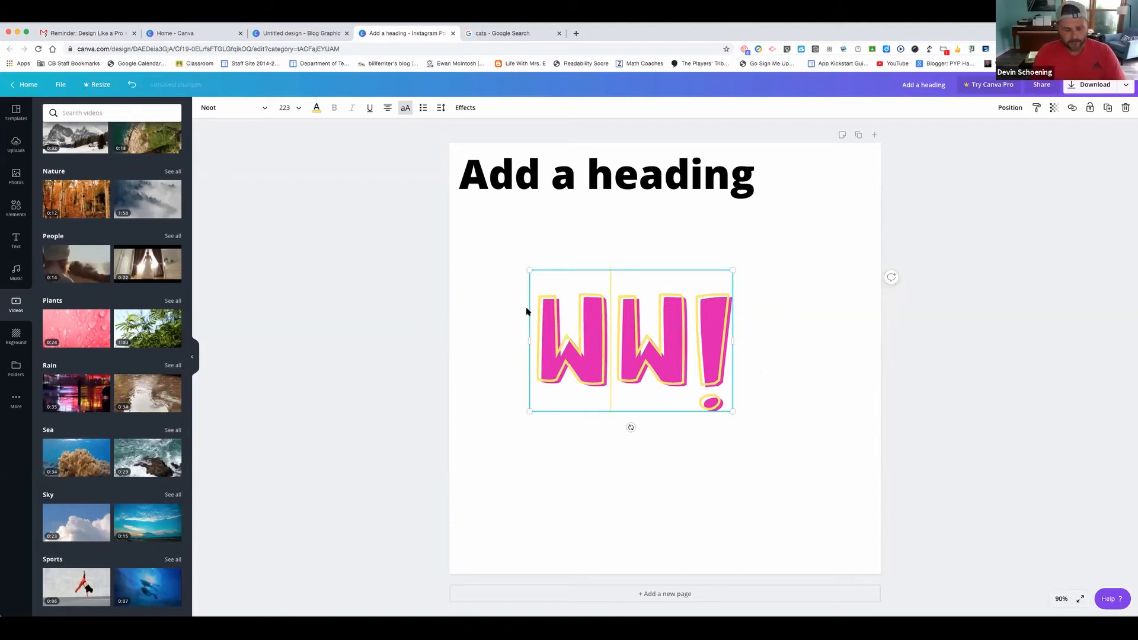
key("BackSpace")
key("super+a")
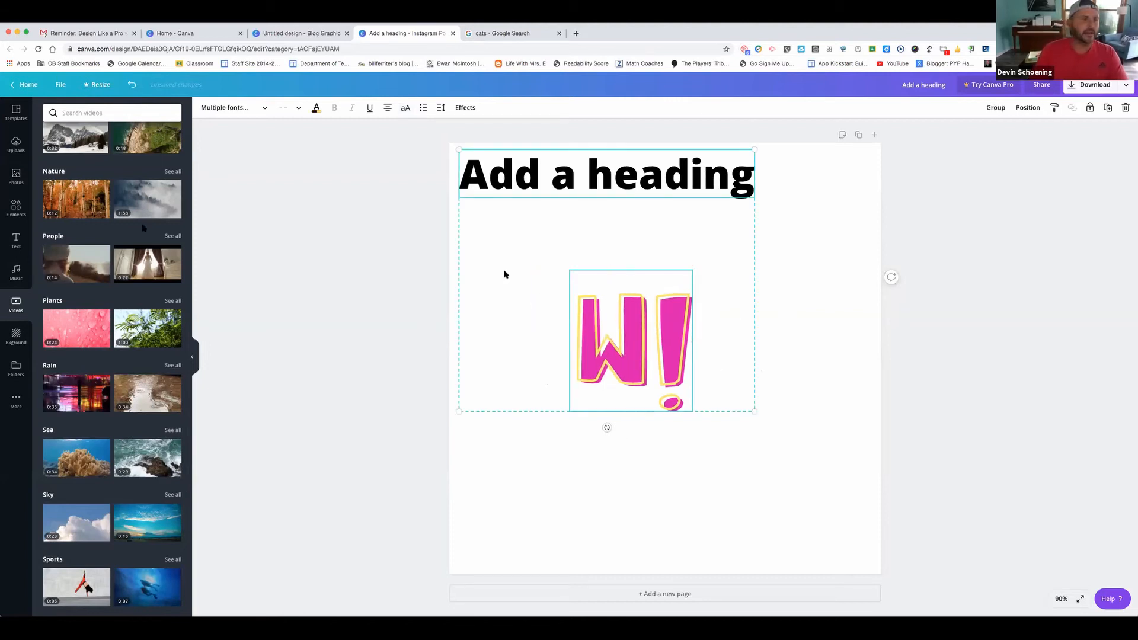
key("BackSpace")
Add the foggy forest video at the left edge, enlarge it to page width, and drop in hugs + kisses text
left_click(135, 202)
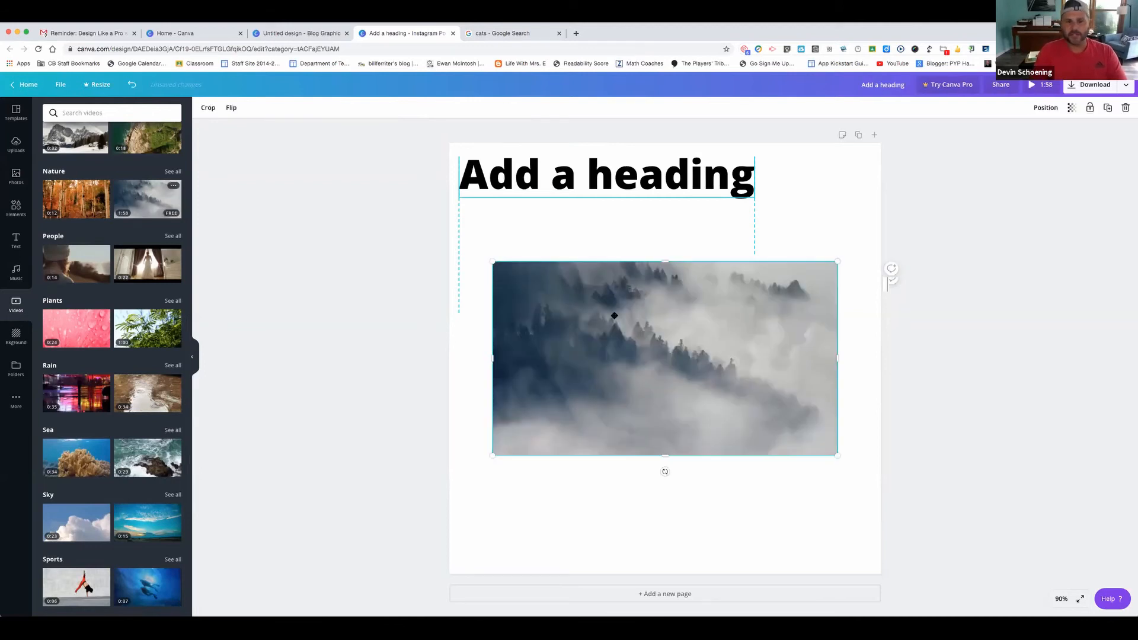
left_click_drag(594, 290, 599, 290)
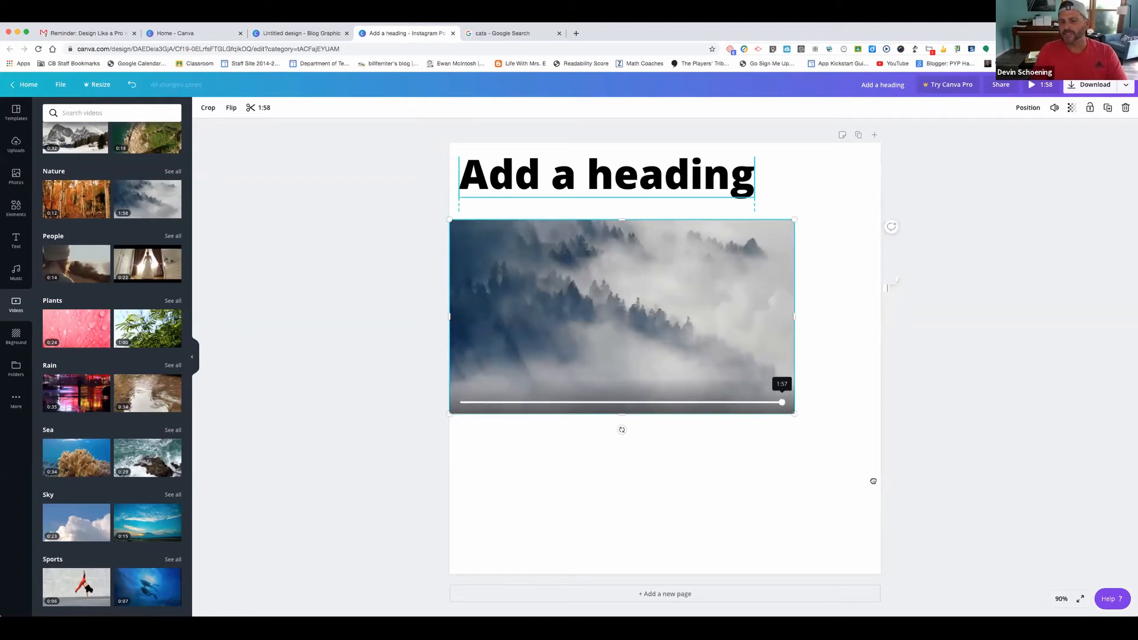
left_click_drag(796, 416, 909, 510)
left_click(16, 240)
left_click_drag(52, 313, 627, 463)
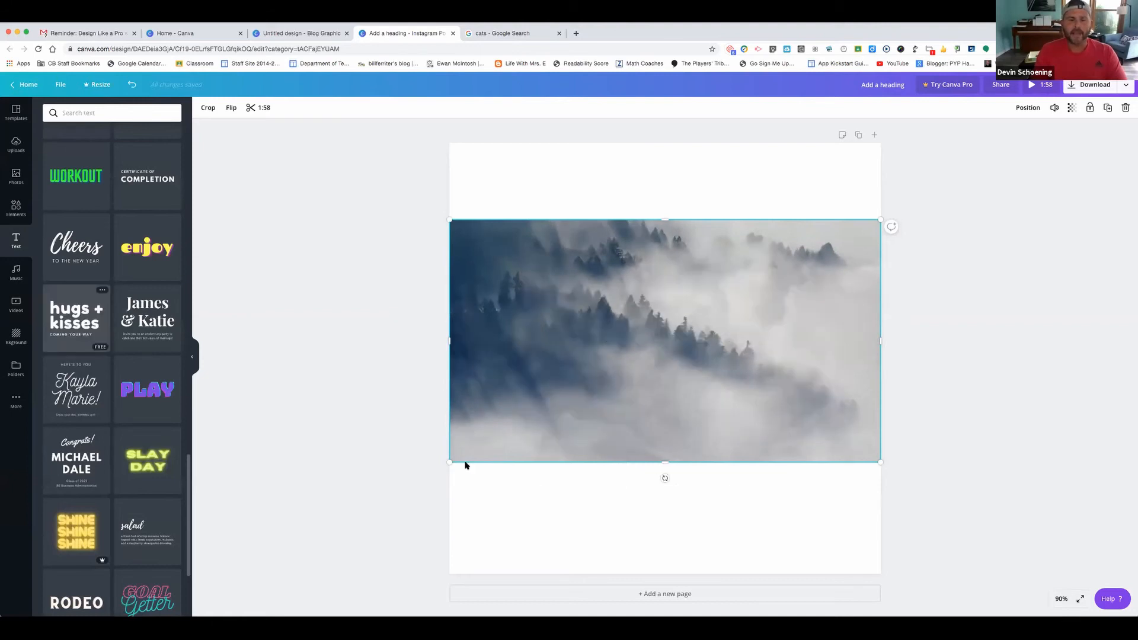
Shrink the hugs + kisses text group and move it to the video's upper right
left_click(791, 417)
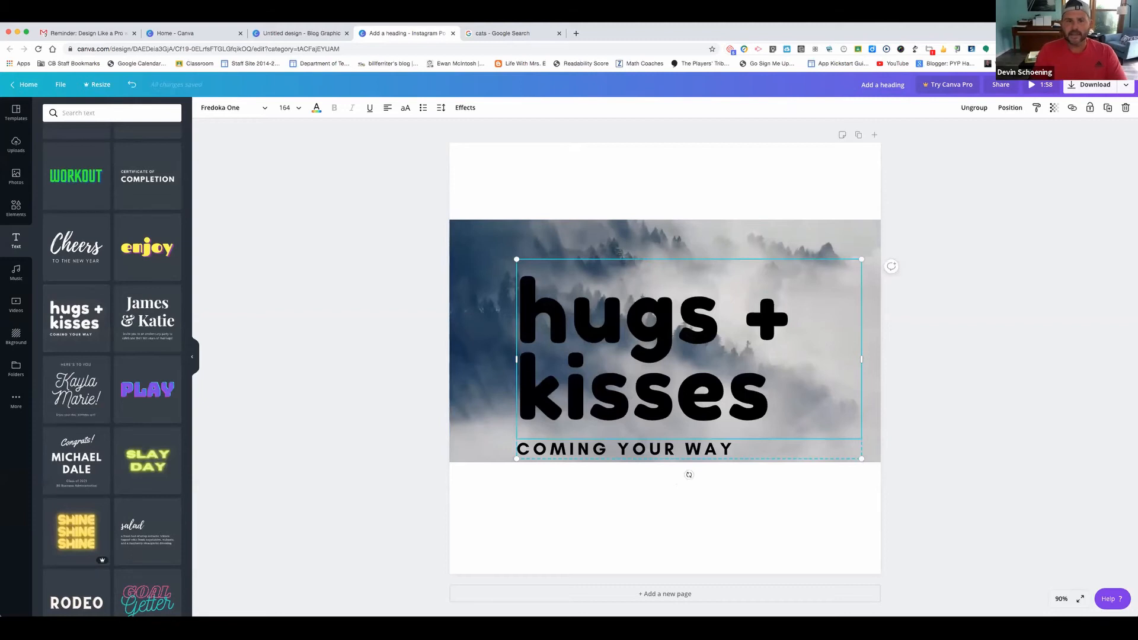
left_click_drag(861, 459, 660, 342)
left_click_drag(560, 297, 748, 287)
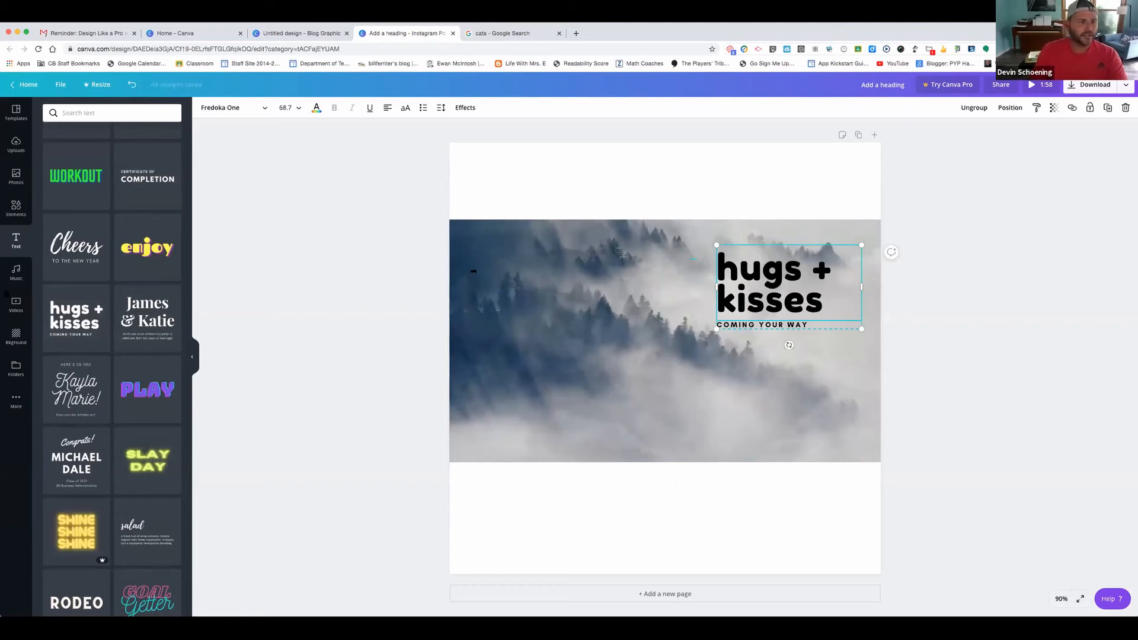
left_click(11, 334)
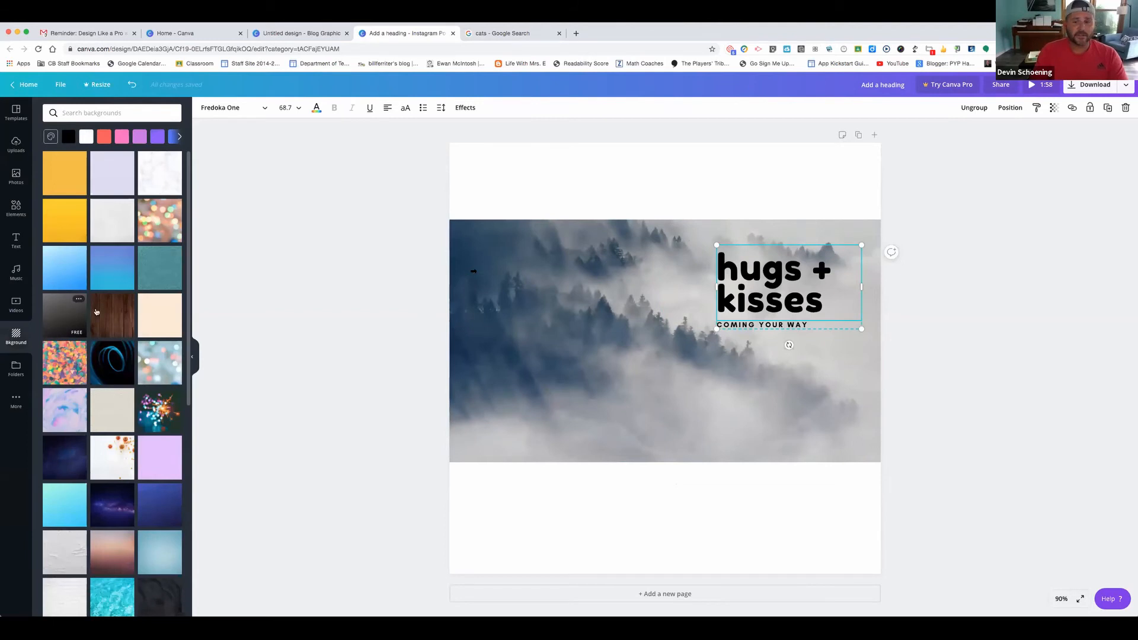
Delete the forest video and text, then apply the colourful confetti background
scroll(83, 312, "down", 1)
left_click(568, 211)
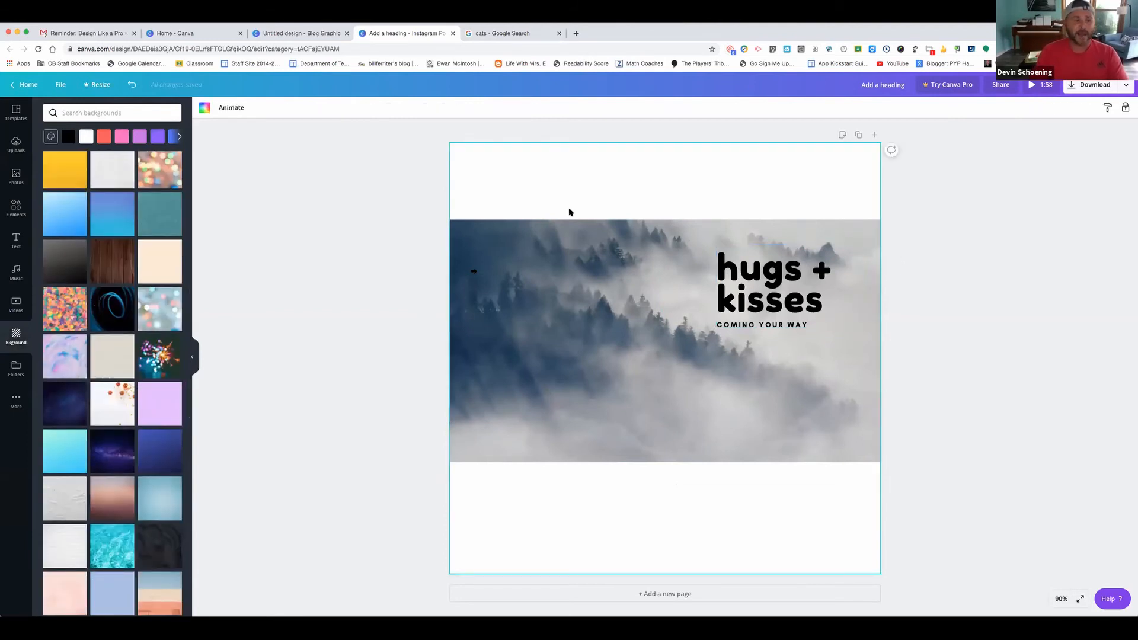
key("Delete")
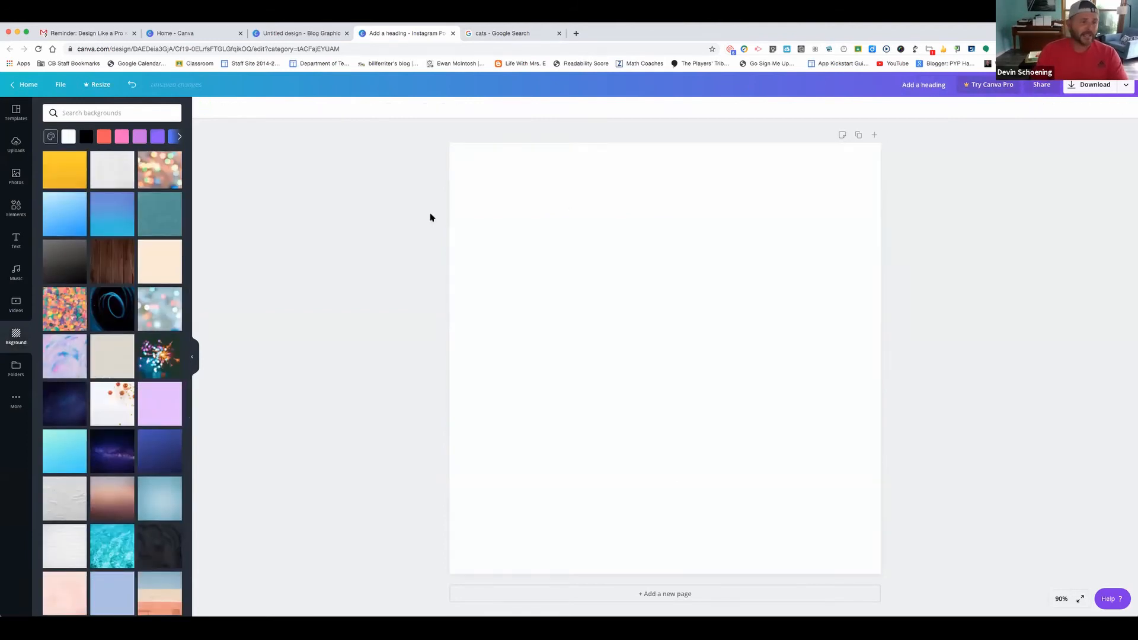
left_click(61, 304)
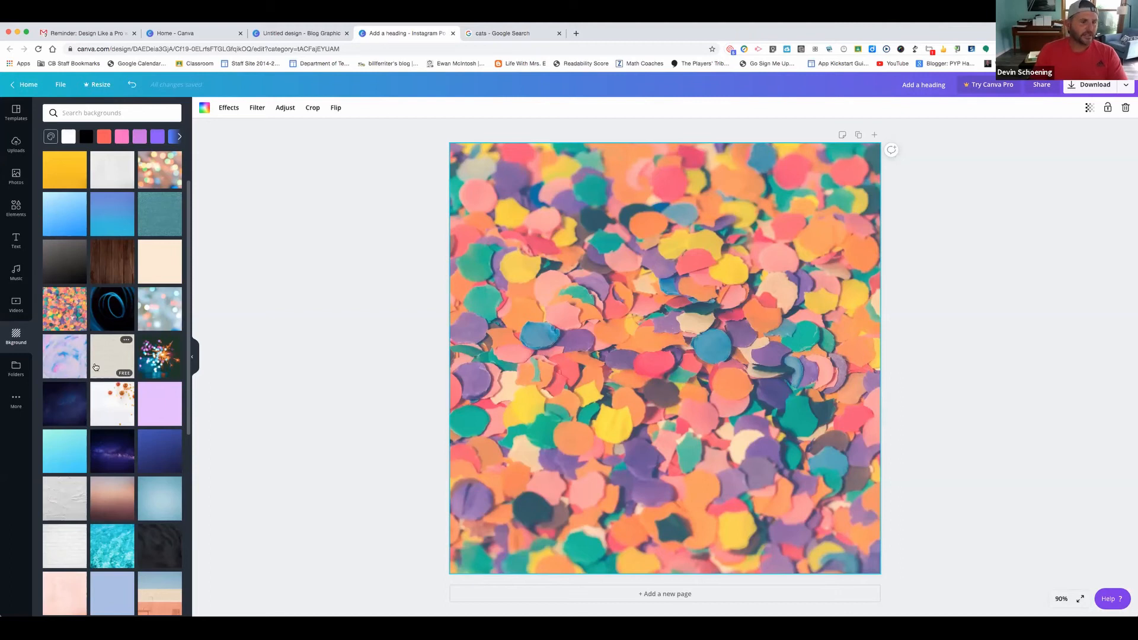
scroll(96, 367, "down", 4)
scroll(96, 366, "up", 5)
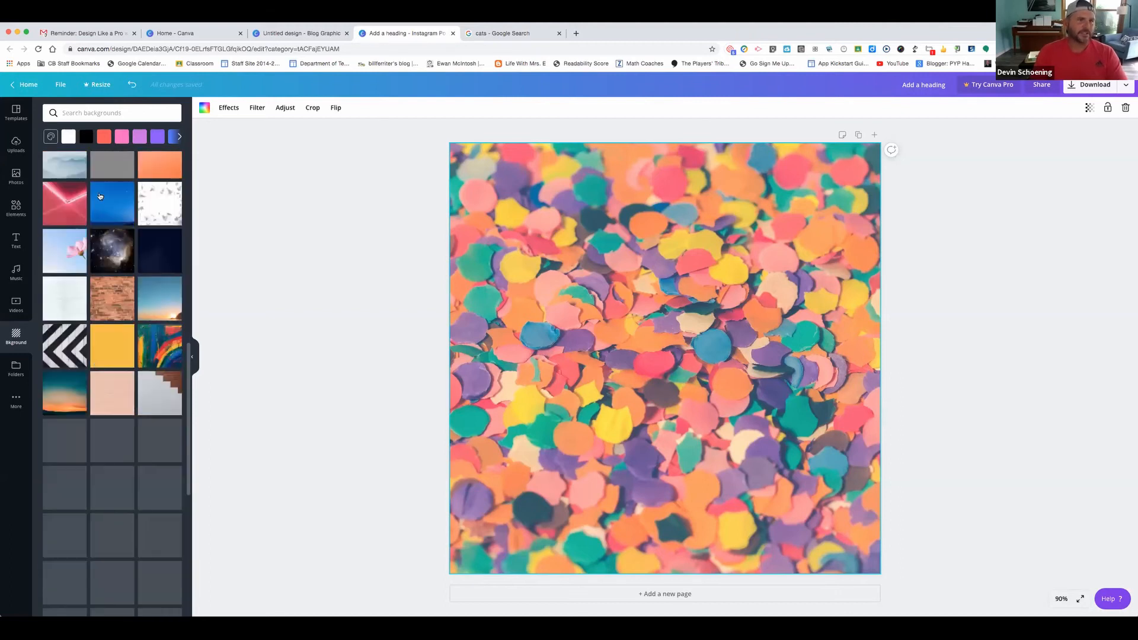
Search backgrounds for 'map' and apply the map photo as the background
left_click(95, 105)
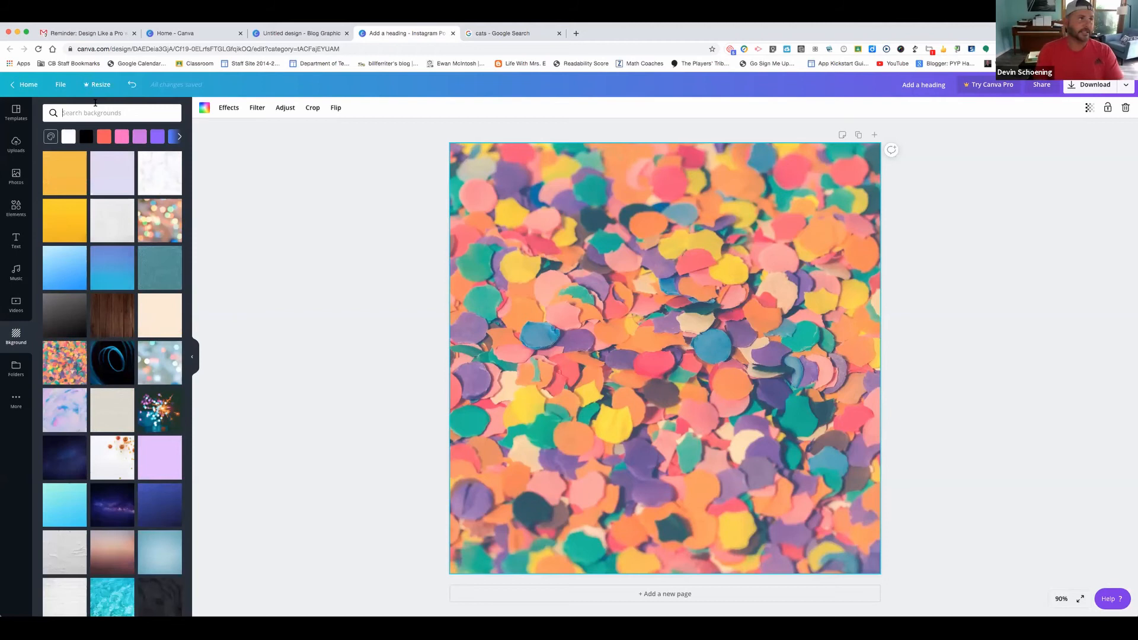
type("map")
key("Return")
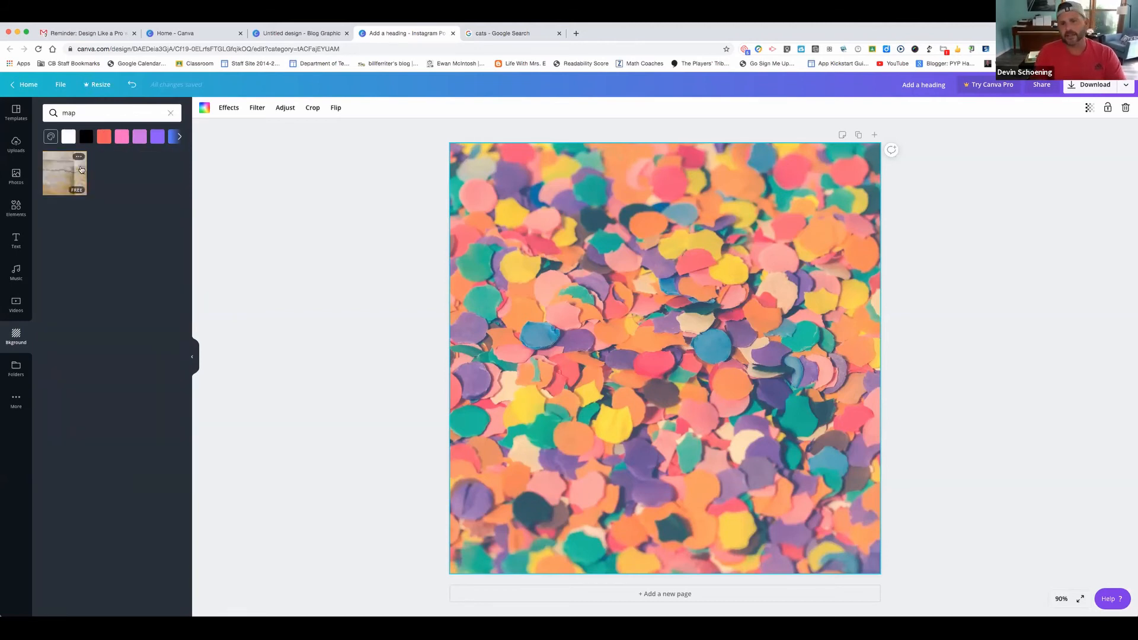
left_click(81, 170)
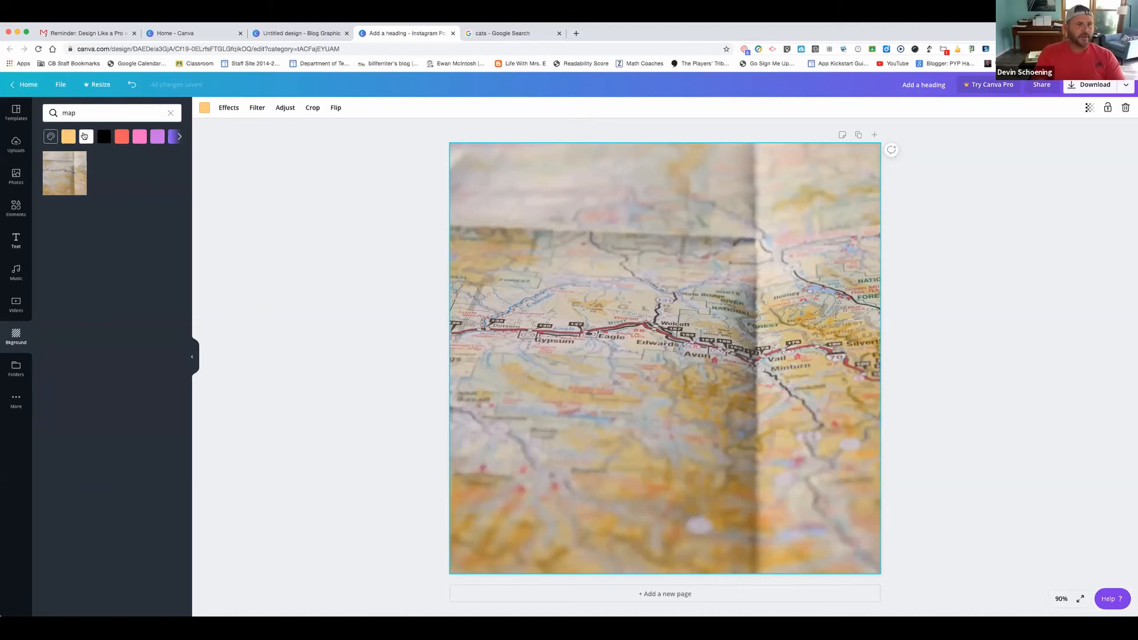
Switch the background to solid coral, then to solid lilac
left_click(121, 137)
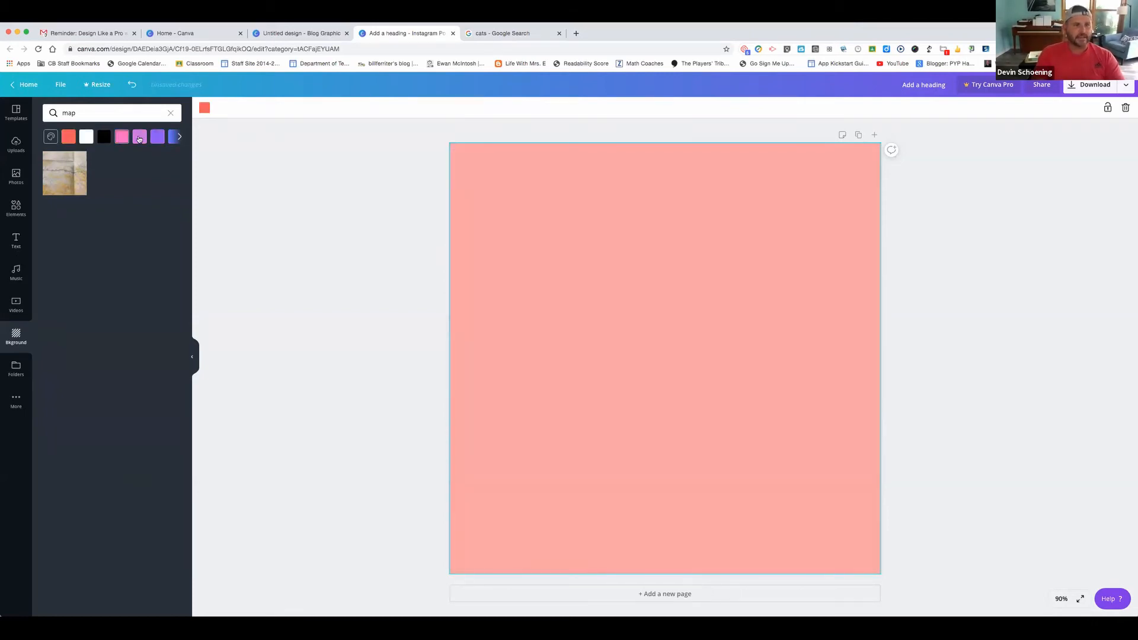
left_click(139, 138)
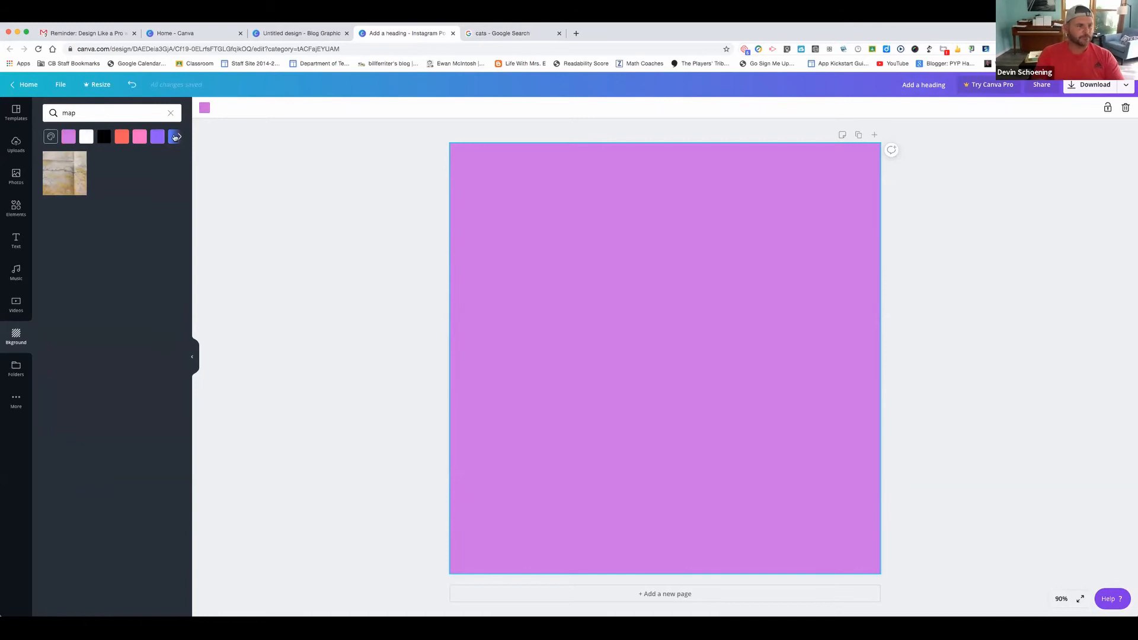
left_click(12, 374)
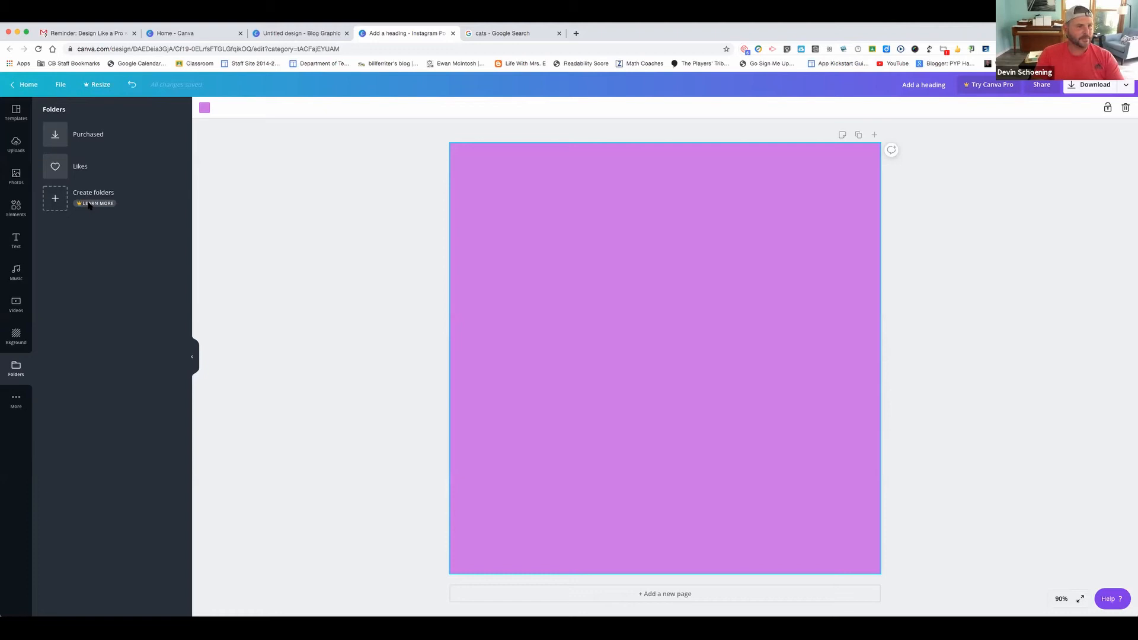
Look inside the Likes folder, then bring up the apps and integrations list
left_click(131, 170)
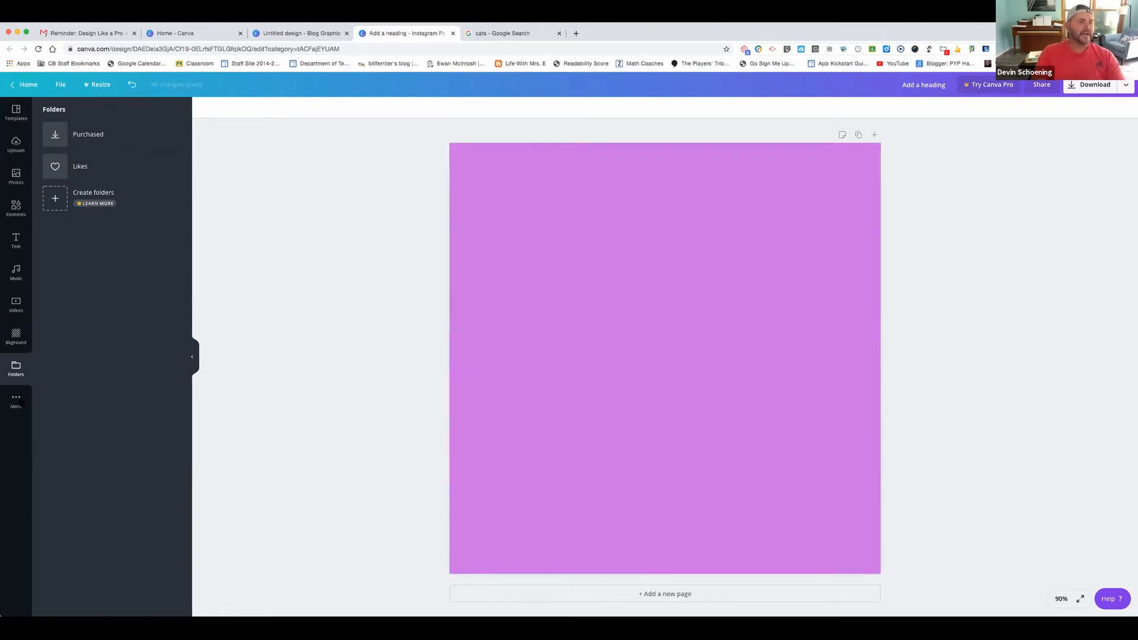
left_click(20, 402)
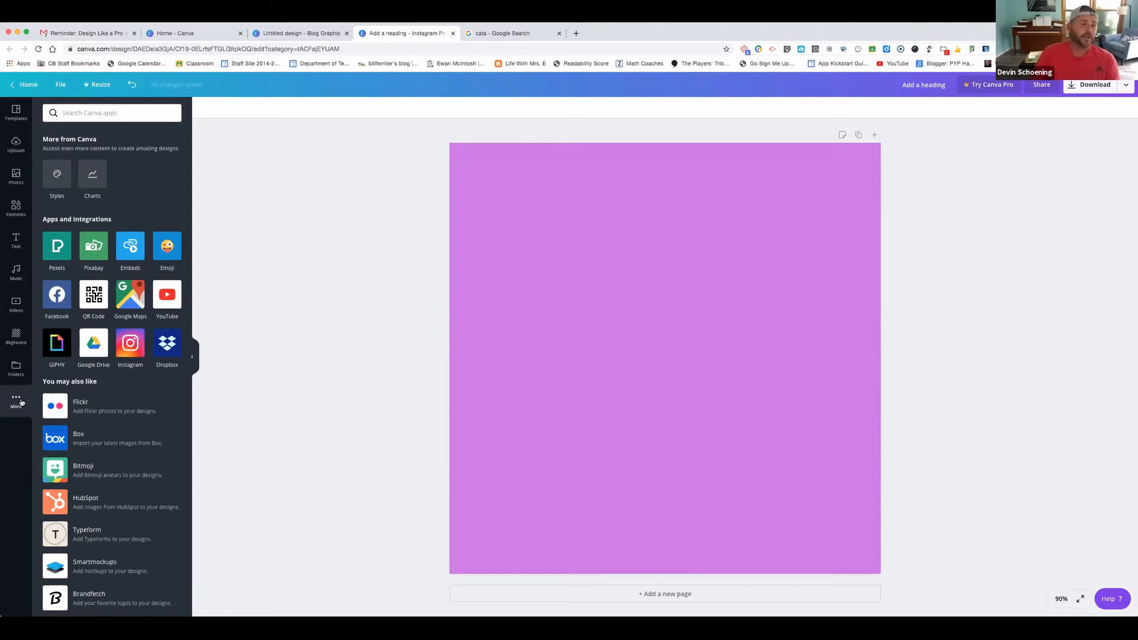
Connect Google Drive, add the 'Somebody who cares about me is…' image, then delete it
left_click(93, 357)
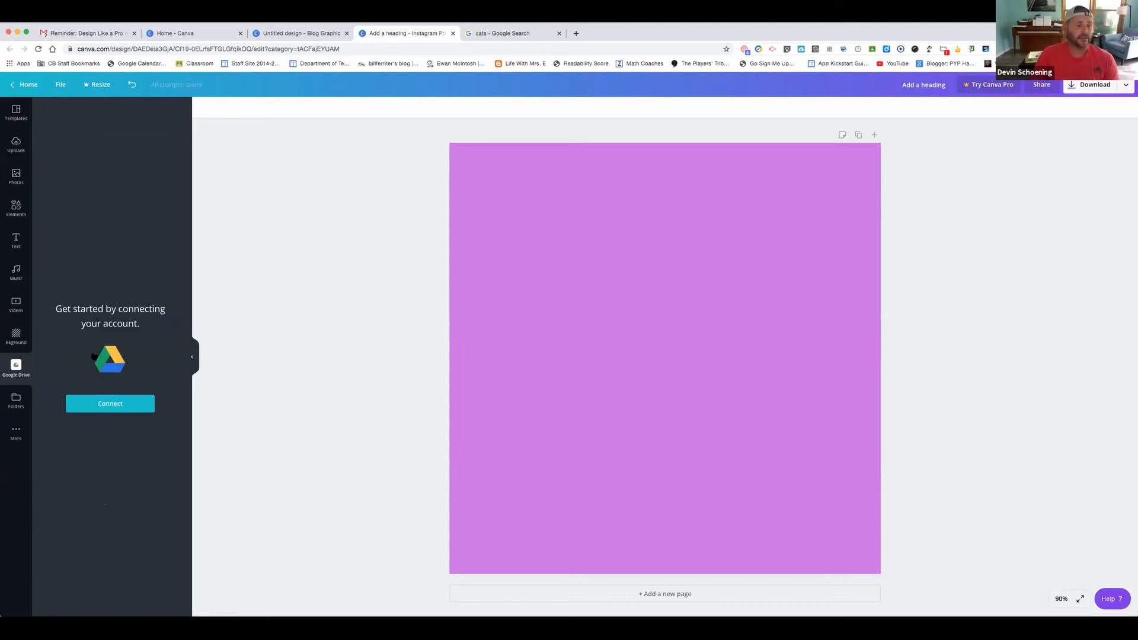
left_click(103, 403)
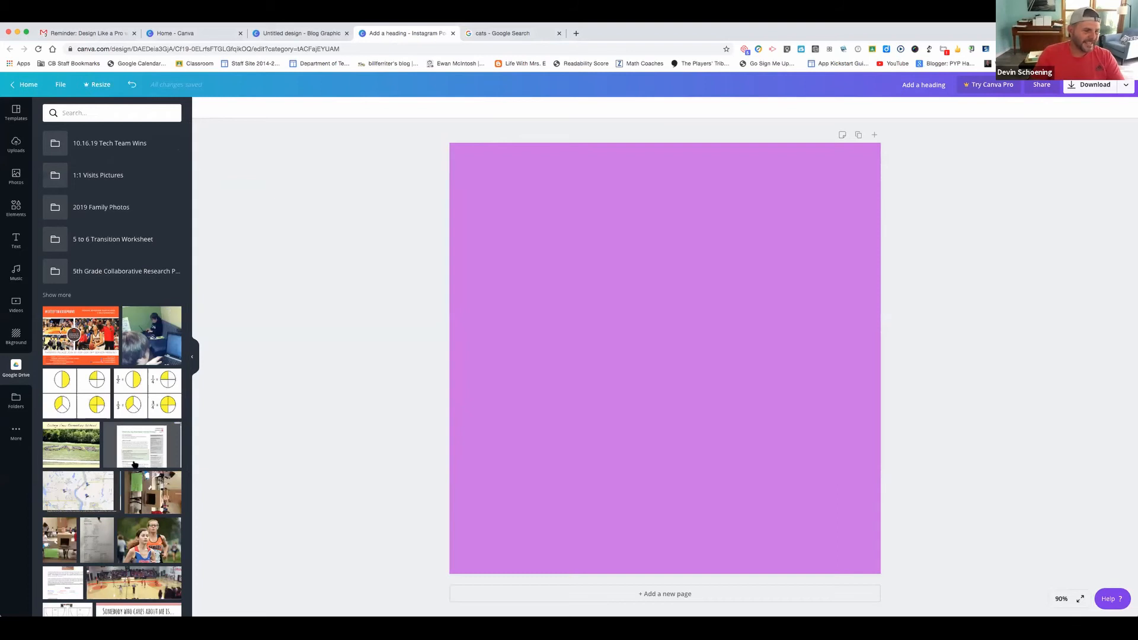
scroll(132, 465, "down", 3)
left_click(130, 486)
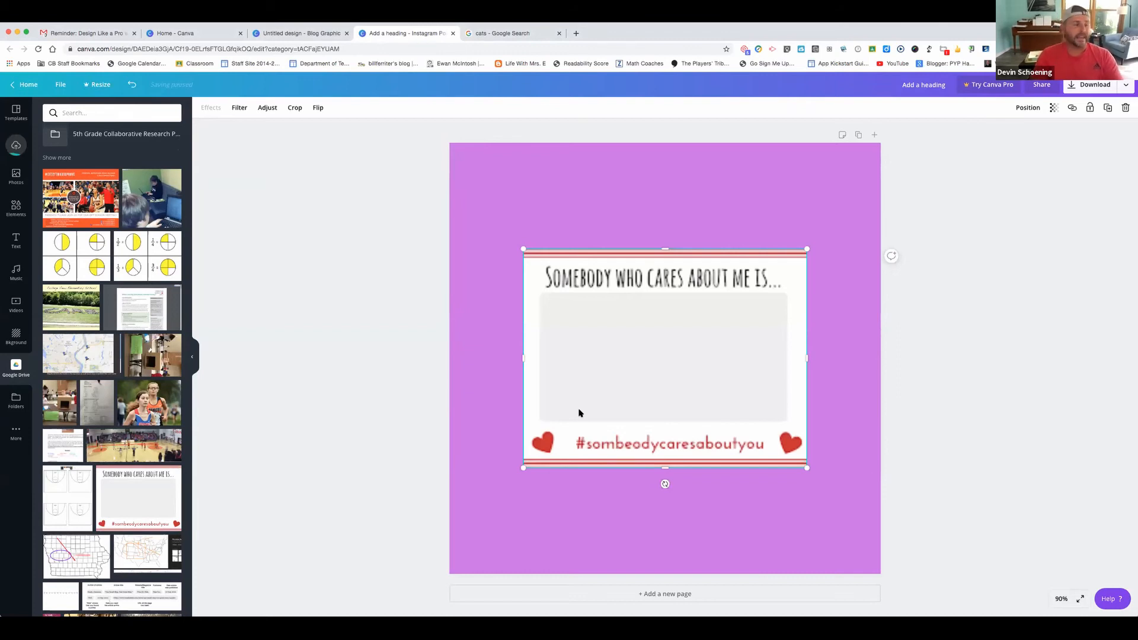
key("Delete")
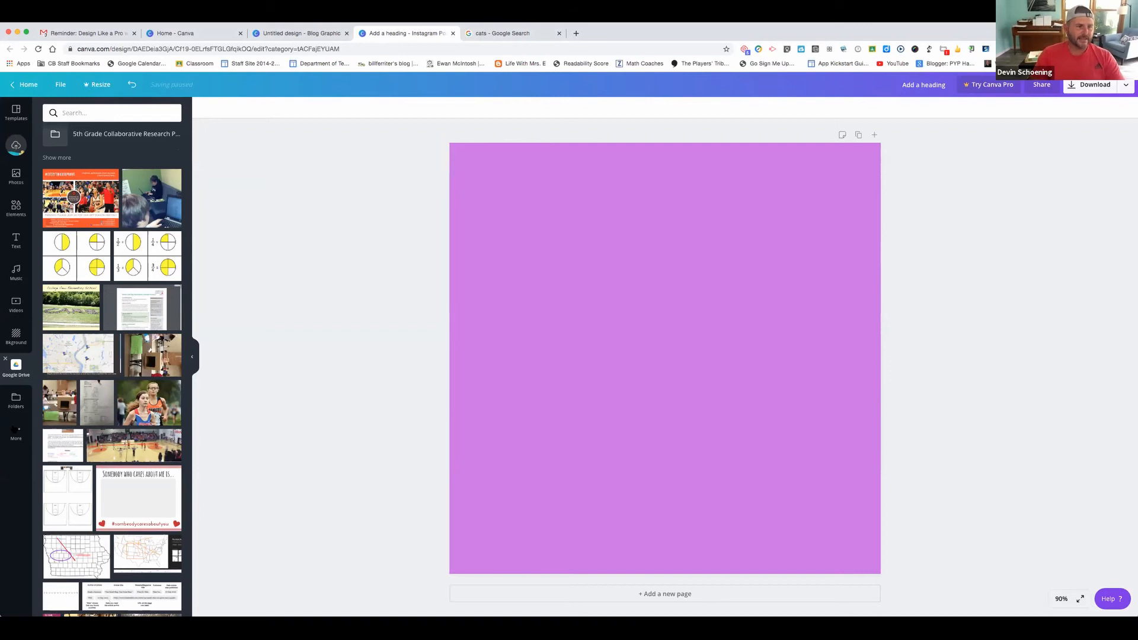
Go back to the apps list, then load the 24/7 COVID Emergency Hotline Instagram template
left_click(15, 429)
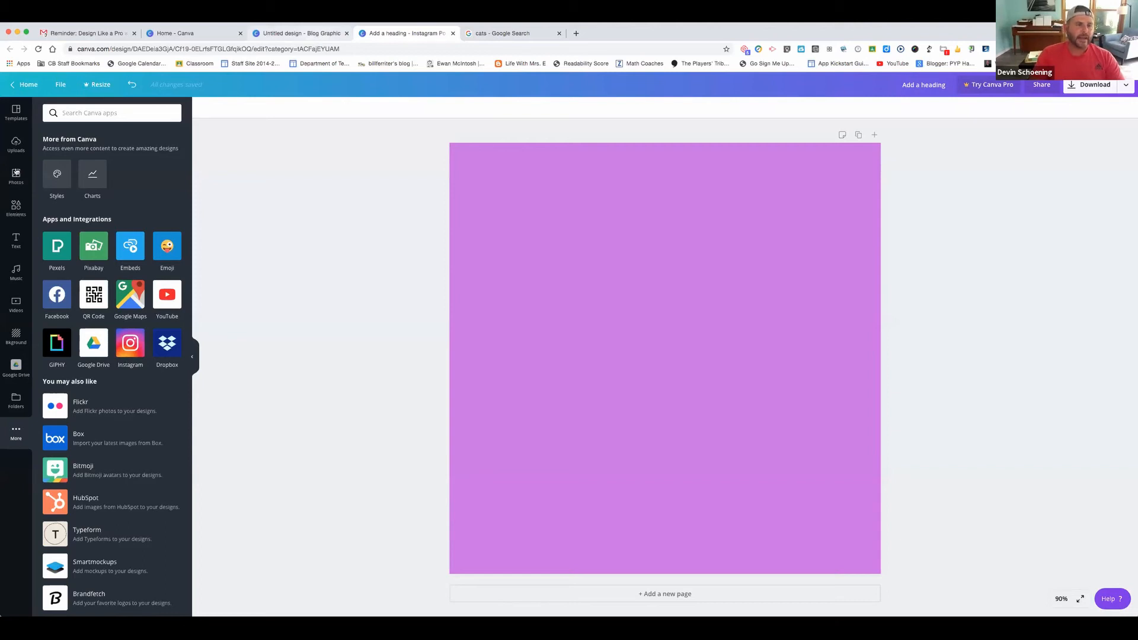
left_click(18, 112)
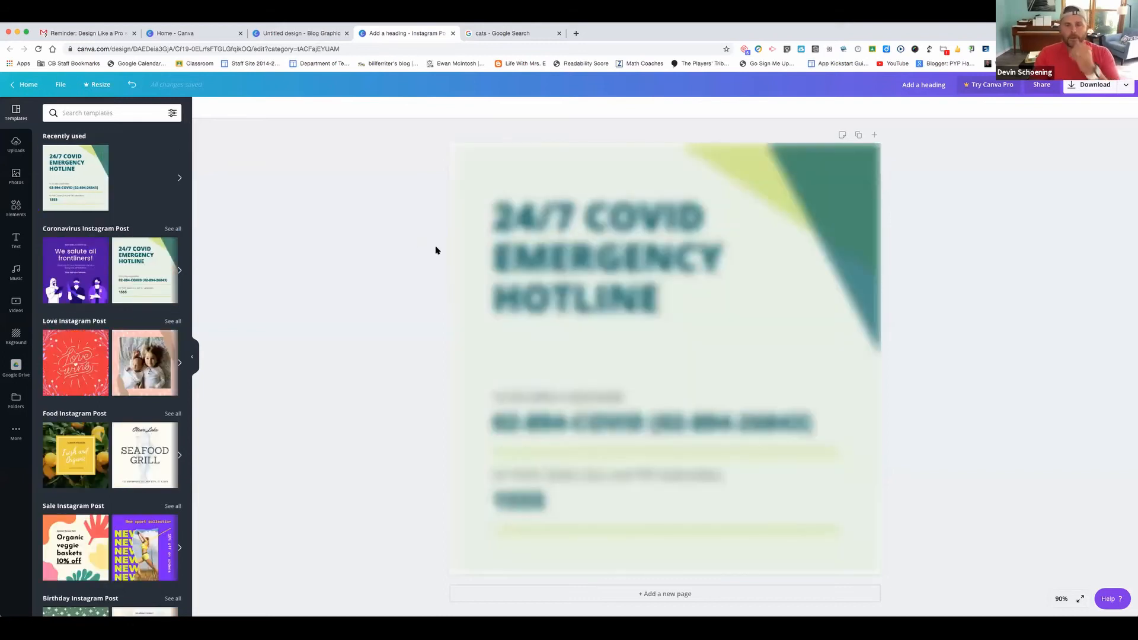
Select the loaded template page, then its '24/7 COVID EMERGENCY HOTLINE' heading
left_click(691, 325)
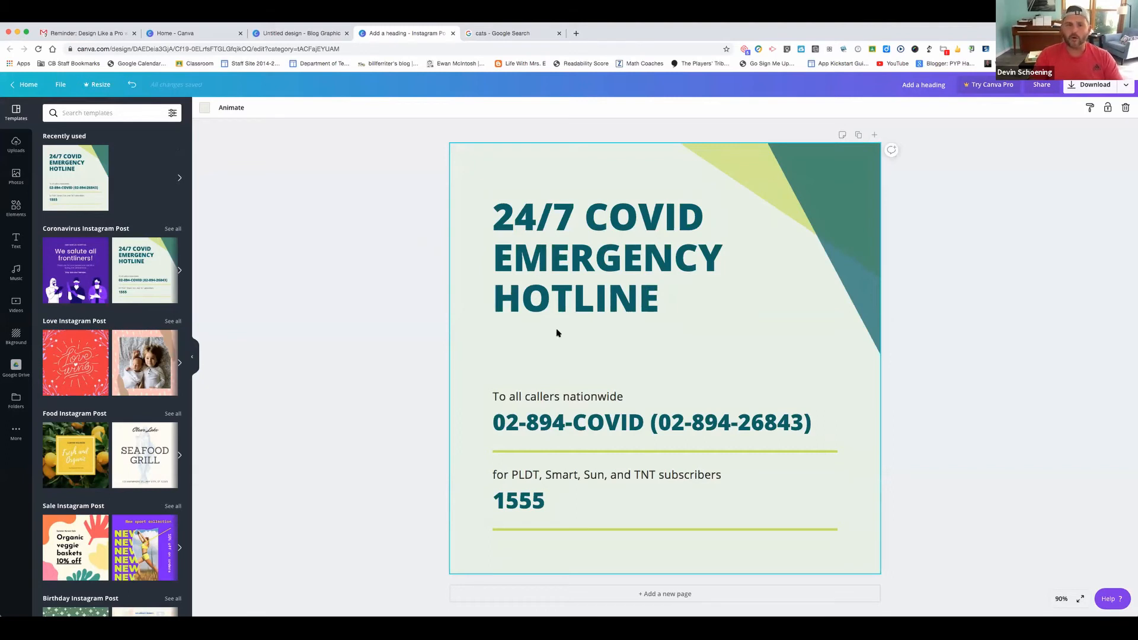
left_click(594, 293)
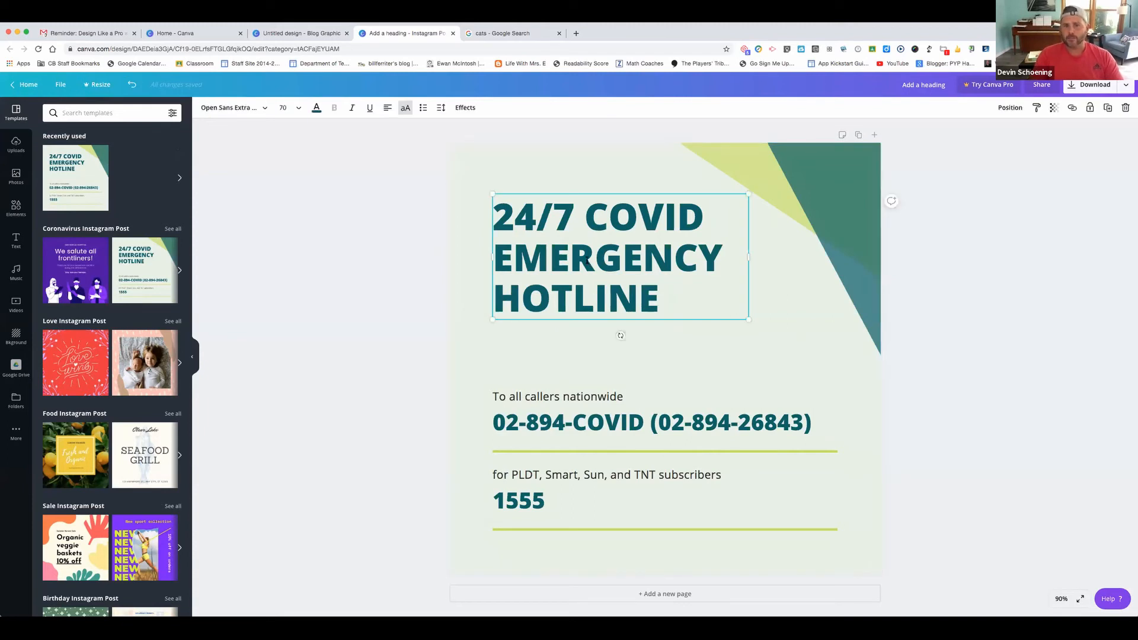
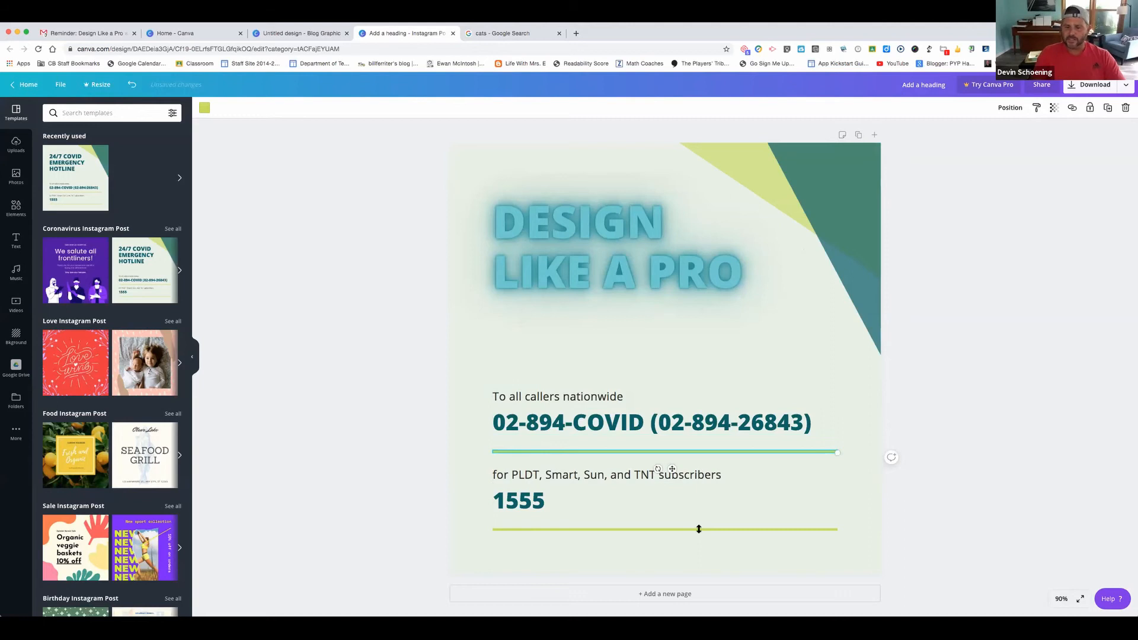
Select the upper divider line under the COVID number and start an Elements search
left_click(640, 445)
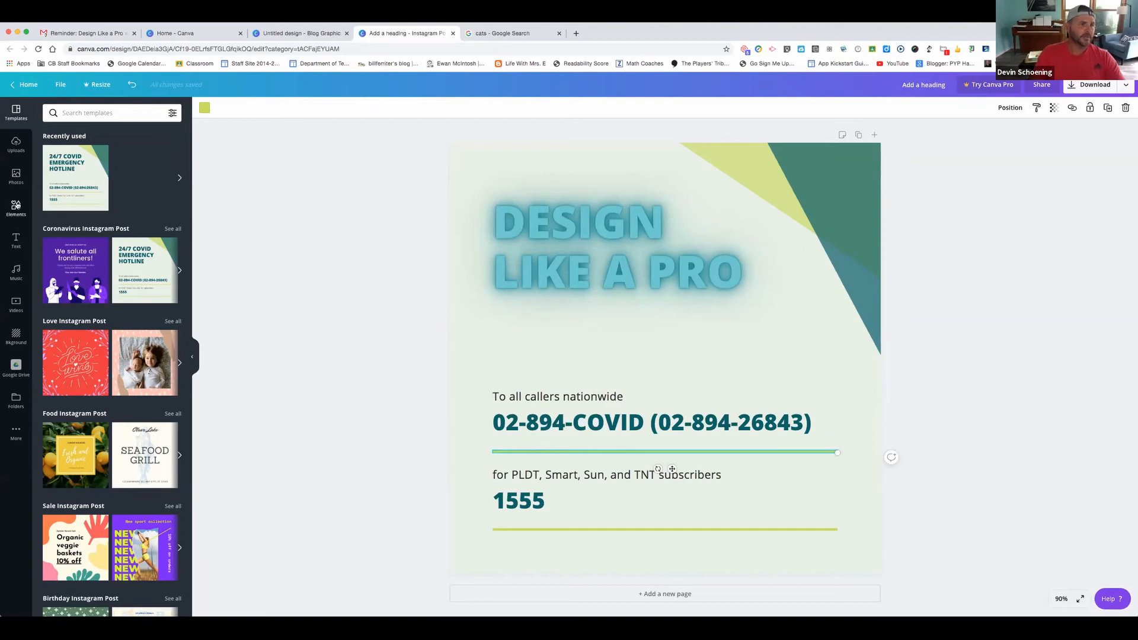
left_click(96, 112)
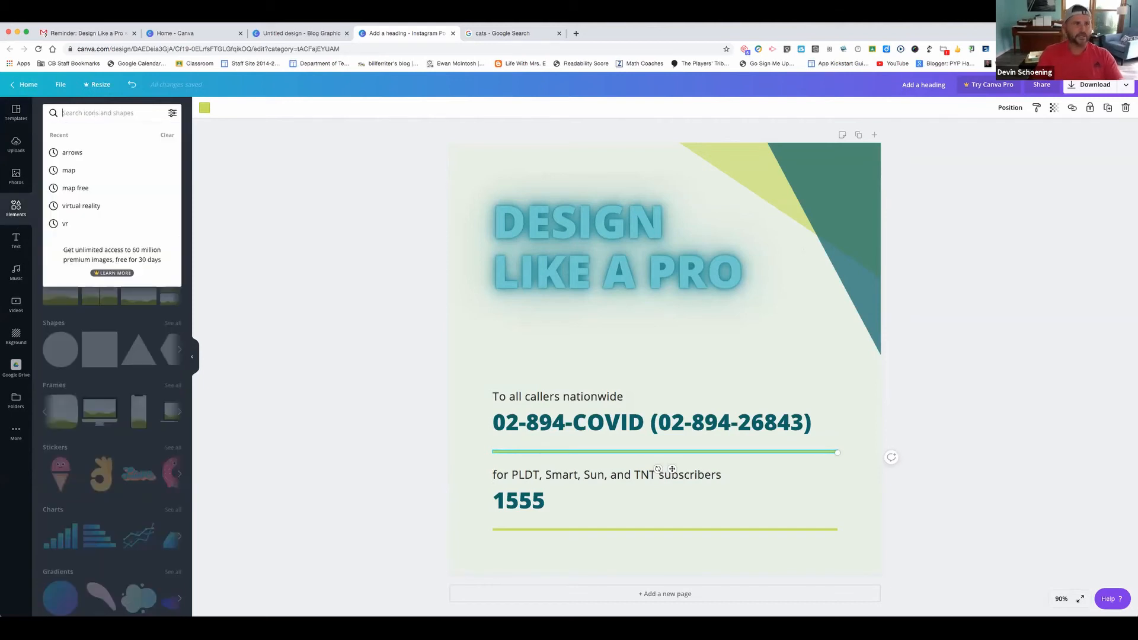
Search Elements for 'lines' and add a square-ended line to the post
type("lines")
key("Return")
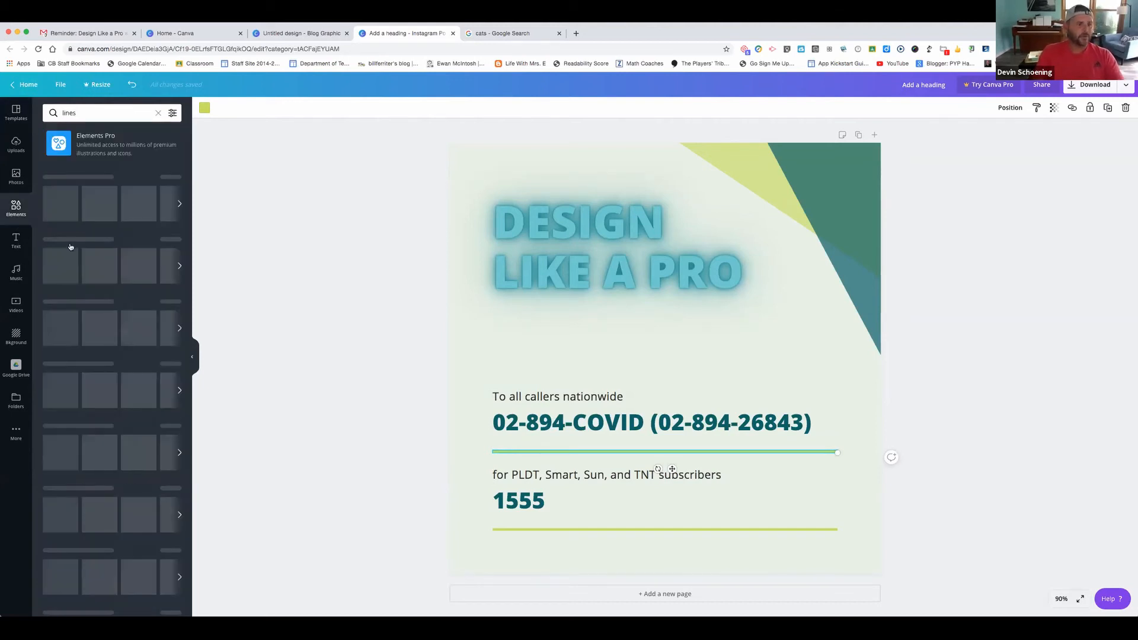
left_click(68, 238)
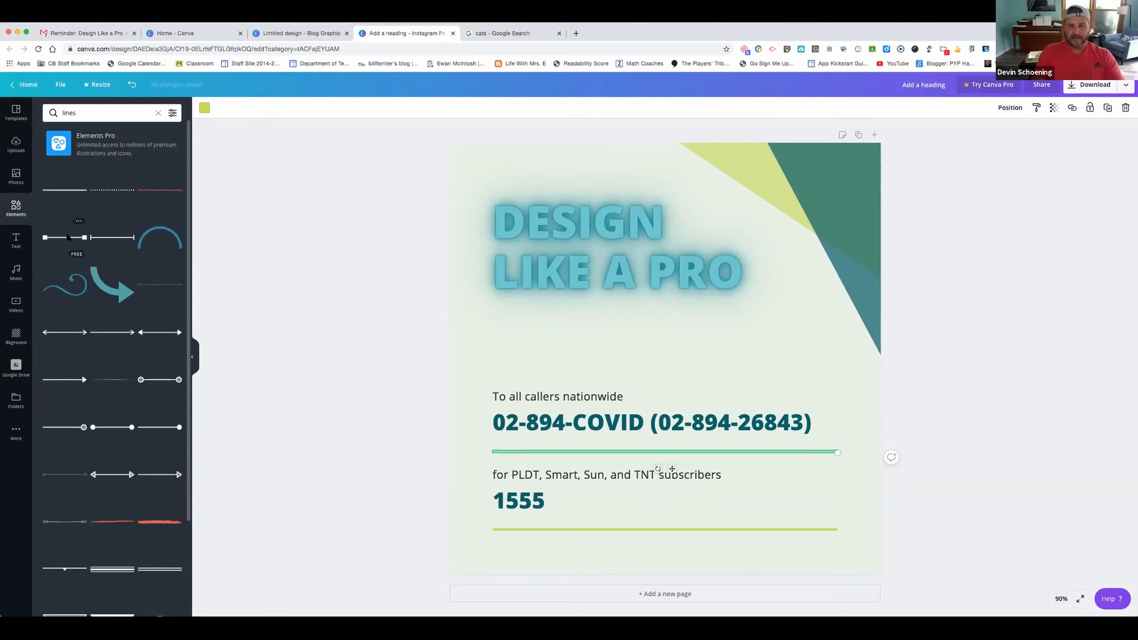
Delete the old thin green line and stretch the new line beneath the COVID number
left_click(651, 452)
key("Delete")
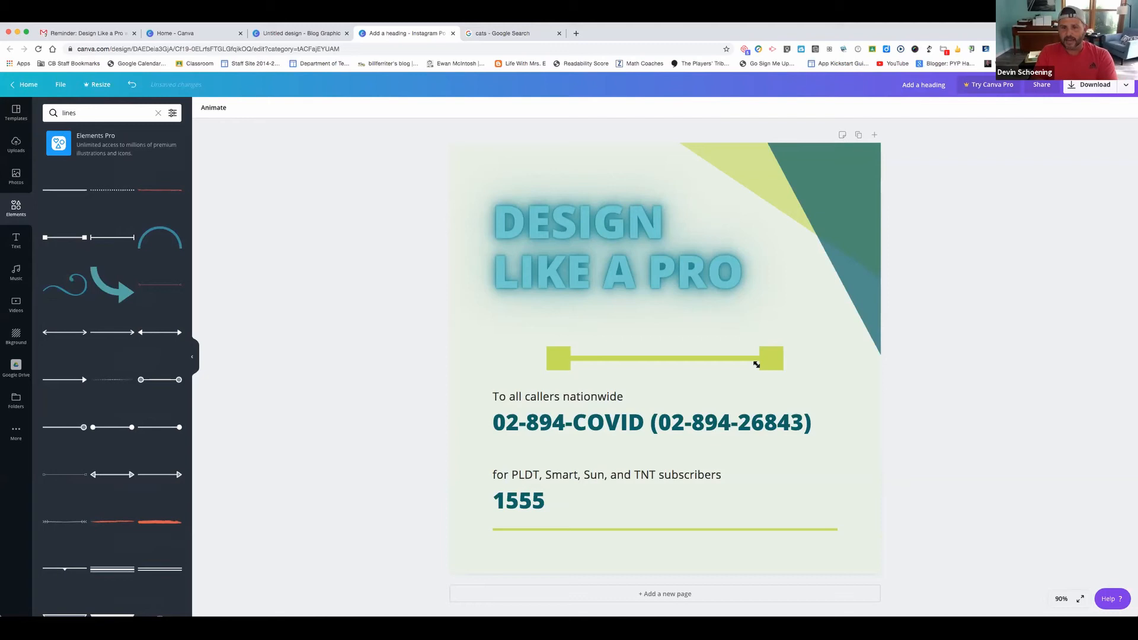
left_click(635, 359)
left_click_drag(599, 359, 838, 452)
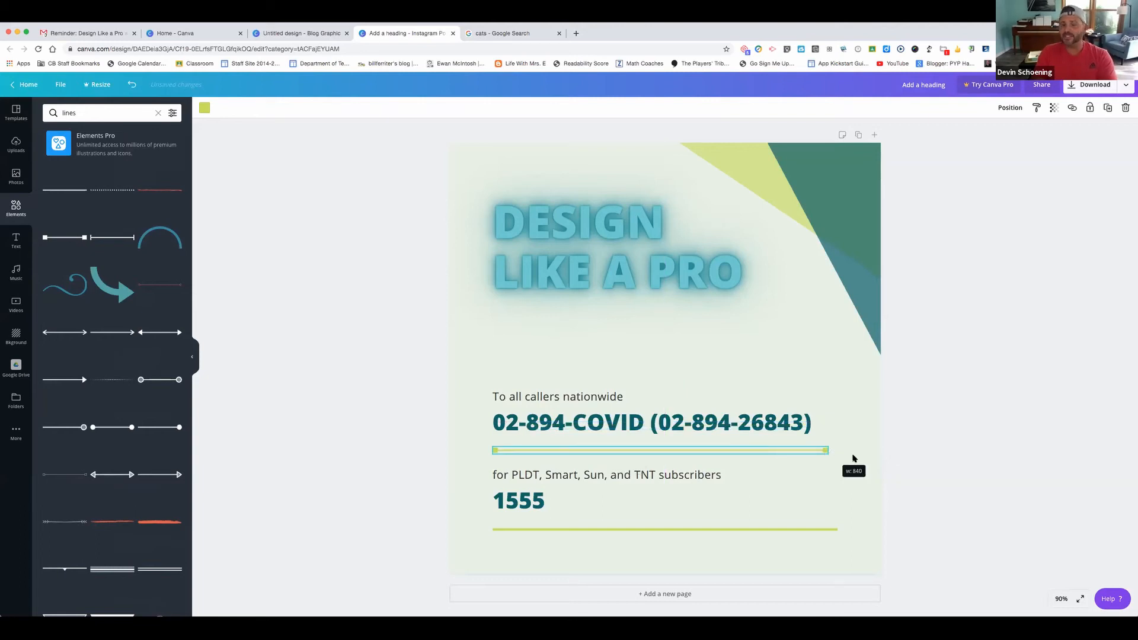
left_click(856, 462)
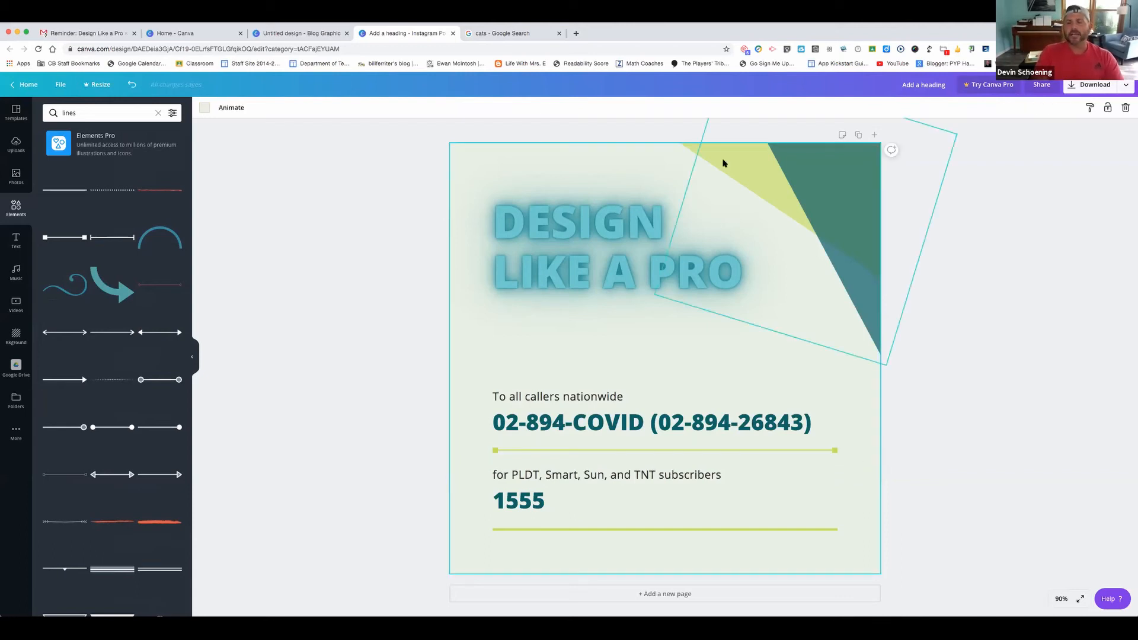
Set the top-right corner triangle's transparency to 55
left_click(837, 173)
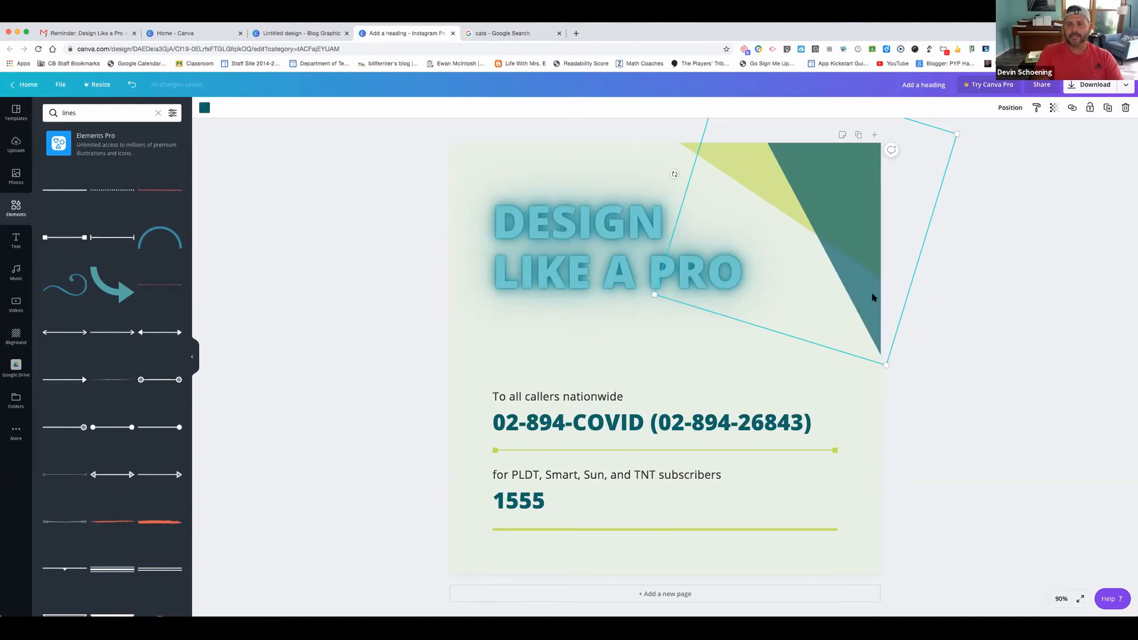
left_click_drag(829, 185, 724, 256)
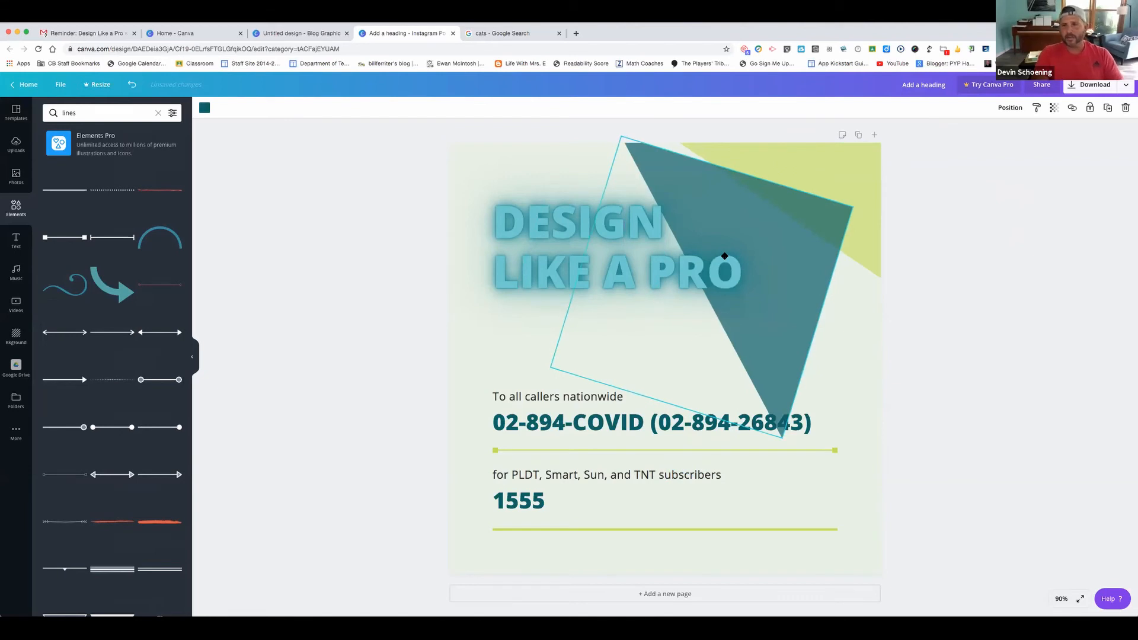
key("super+z")
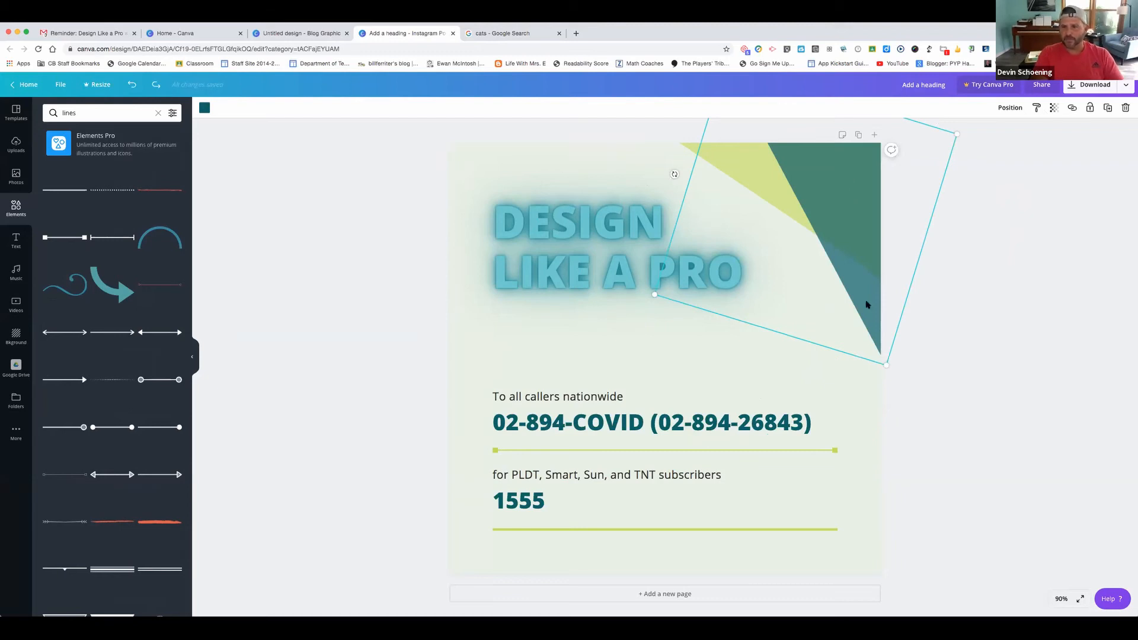
left_click(1054, 109)
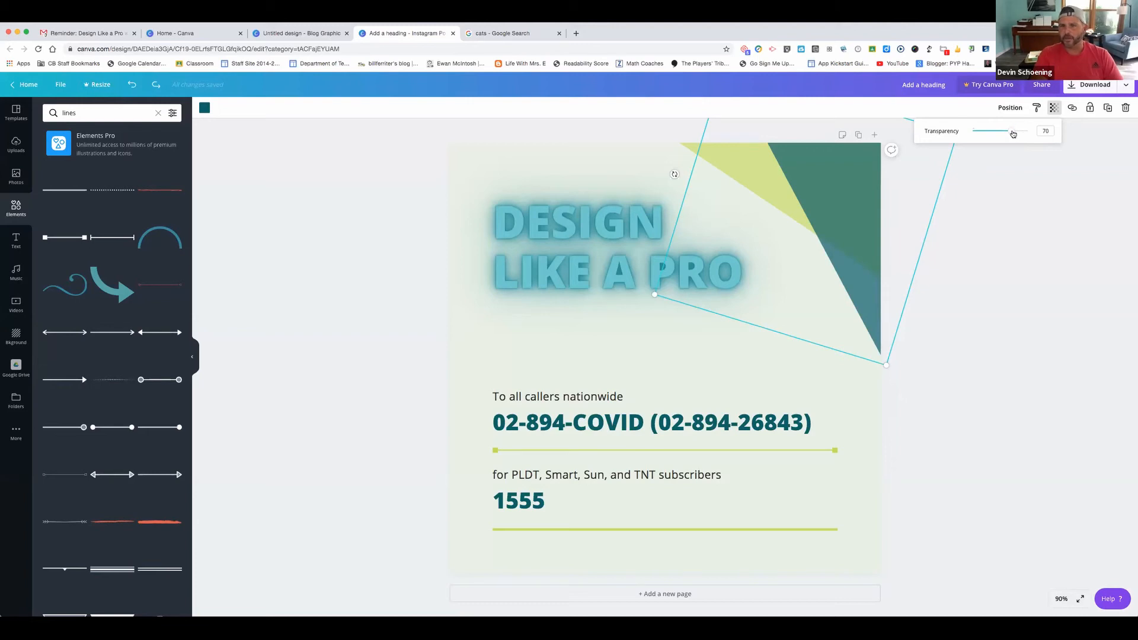
left_click(983, 131)
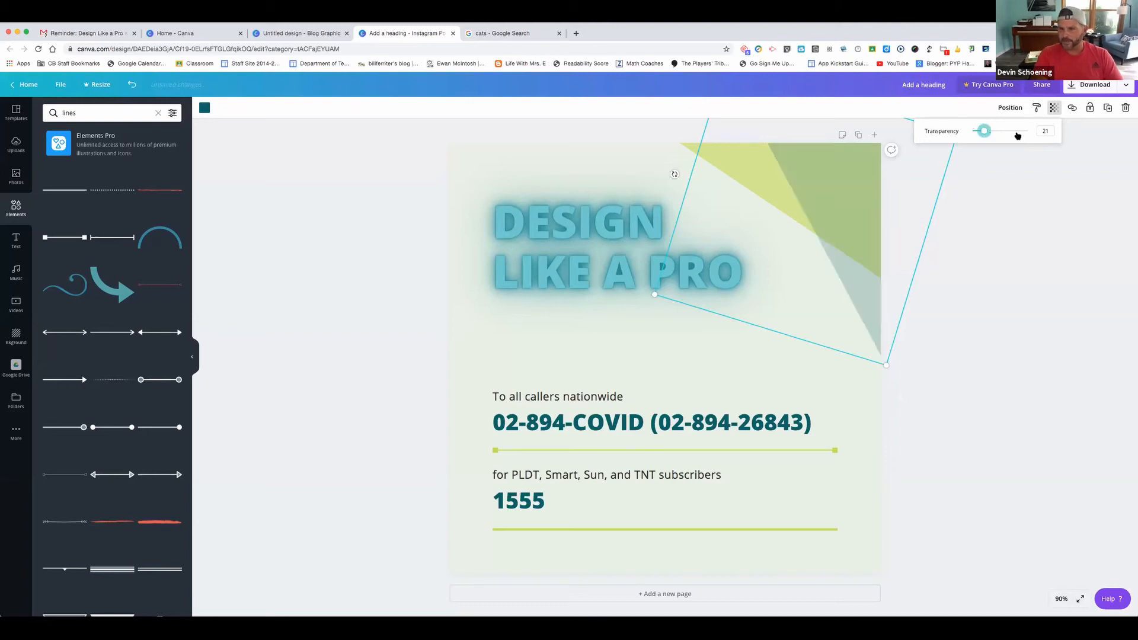
left_click_drag(1017, 135, 1002, 131)
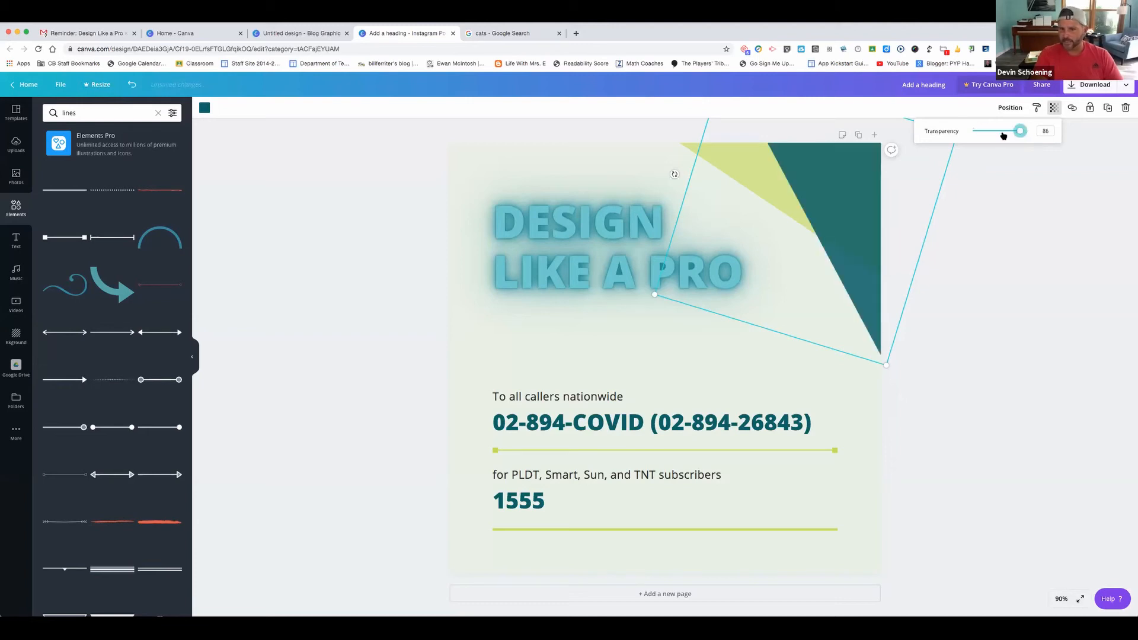
left_click(979, 243)
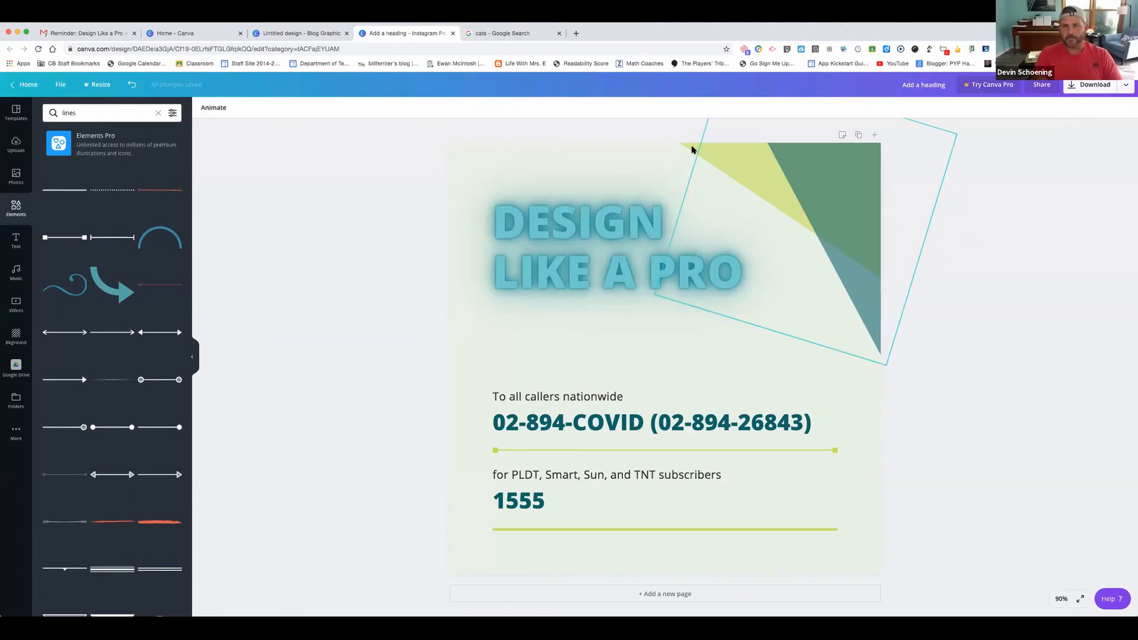
Copy both corner triangles to the bottom-left corner and rotate the copy counterclockwise
left_click(860, 242)
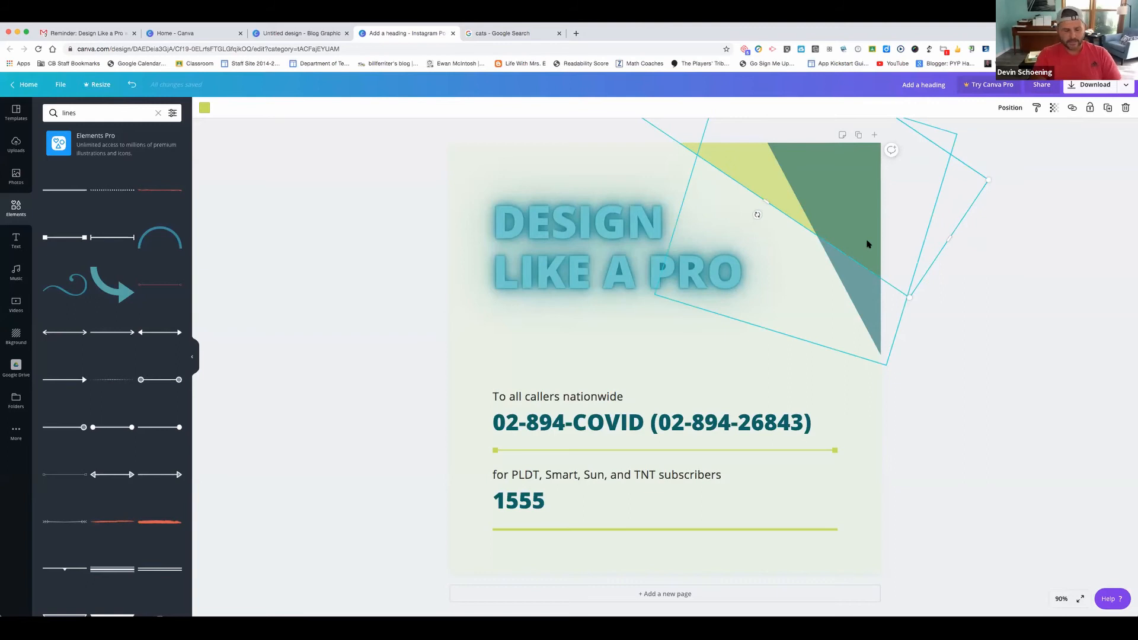
left_click(848, 237, "shift")
left_click_drag(560, 387, 674, 432)
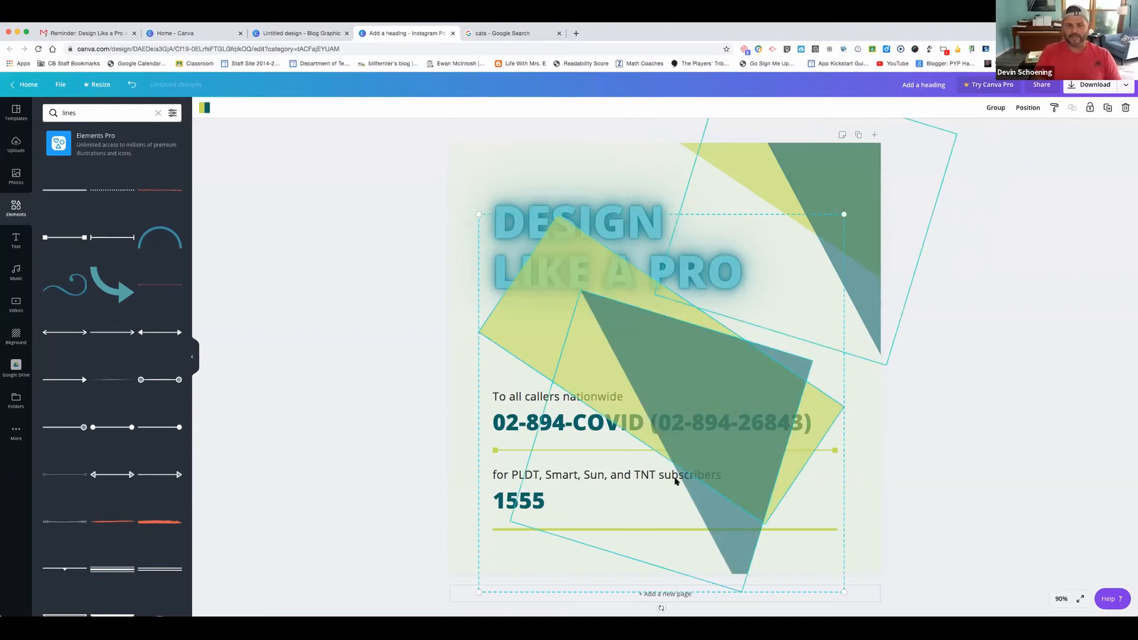
left_click_drag(661, 607, 465, 501)
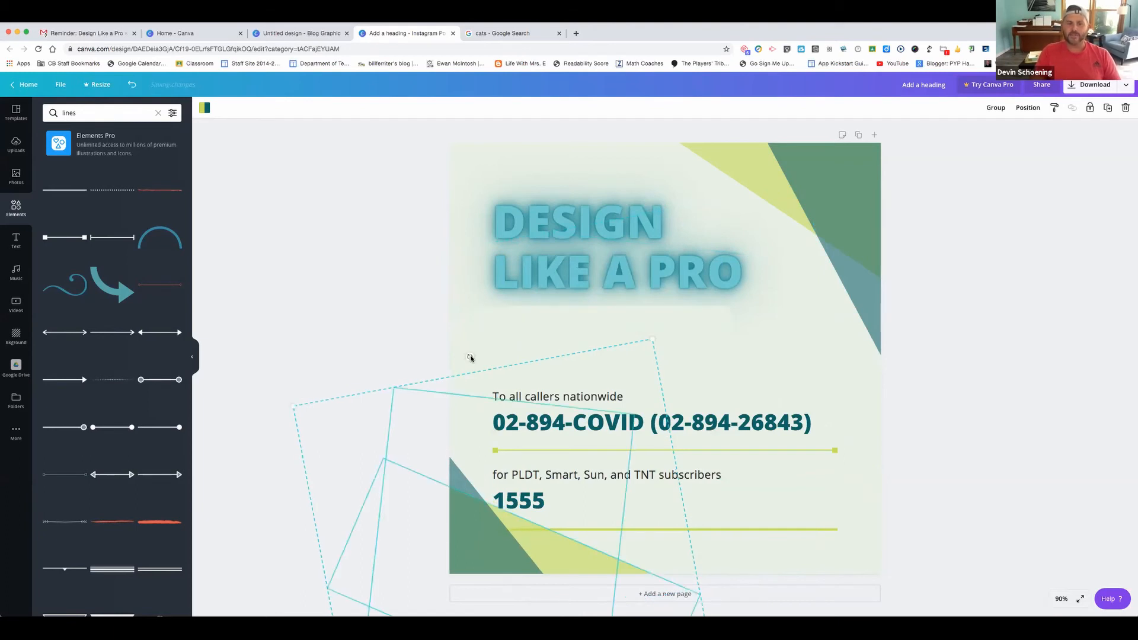
left_click(552, 156)
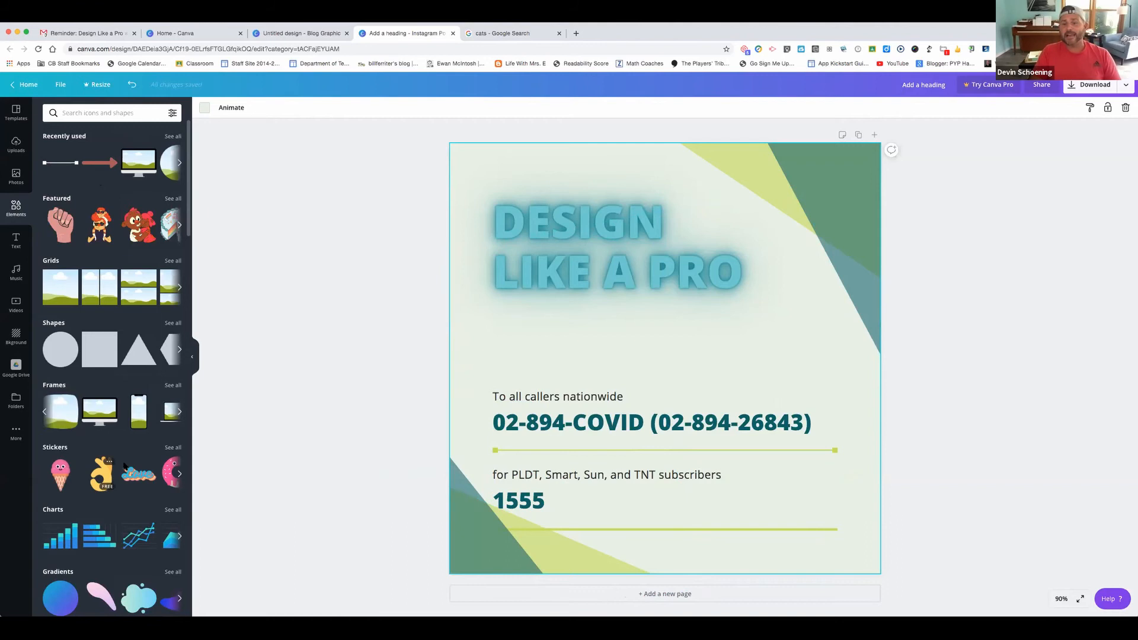
Try the OK-hand sticker on the poster, shrinking and moving it, then delete it
left_click(100, 474)
left_click_drag(783, 522, 610, 343)
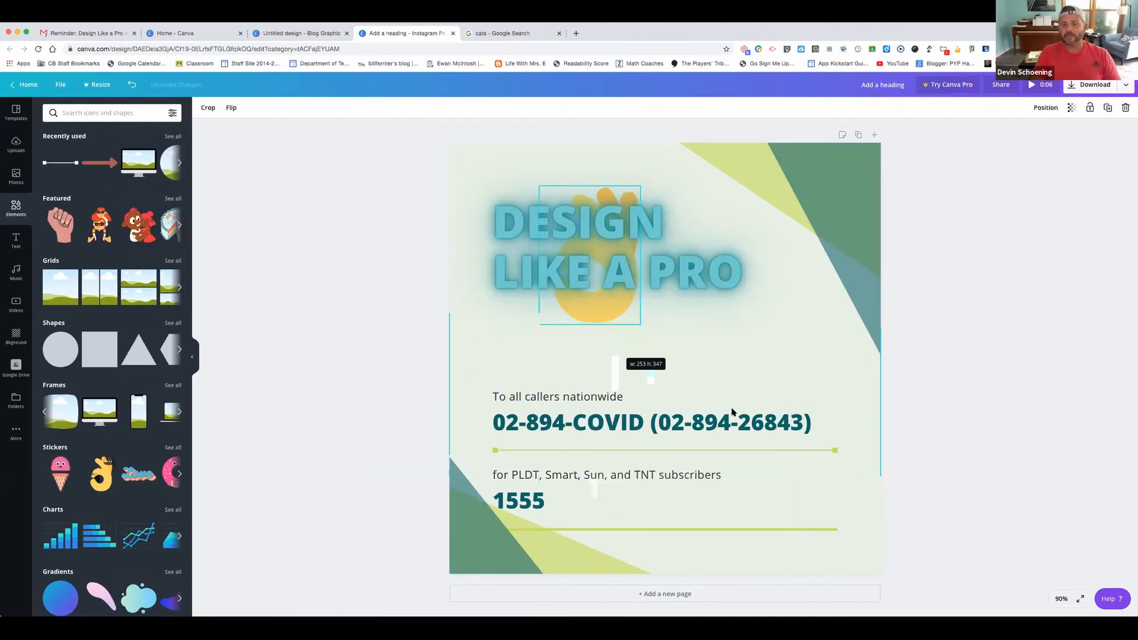
left_click_drag(815, 404, 834, 455)
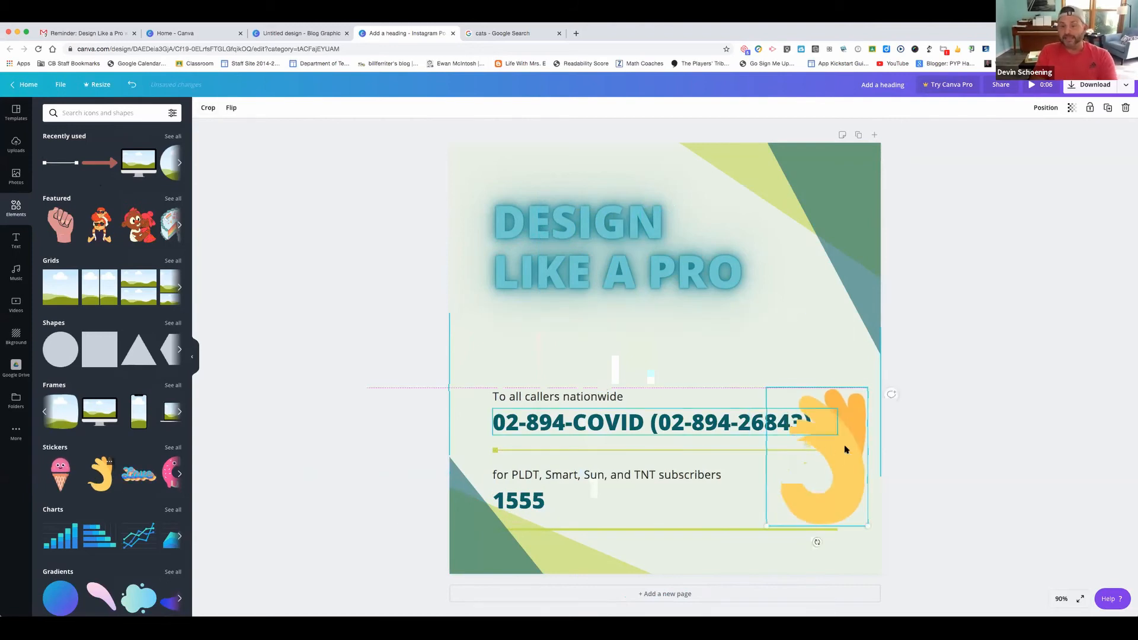
key("Delete")
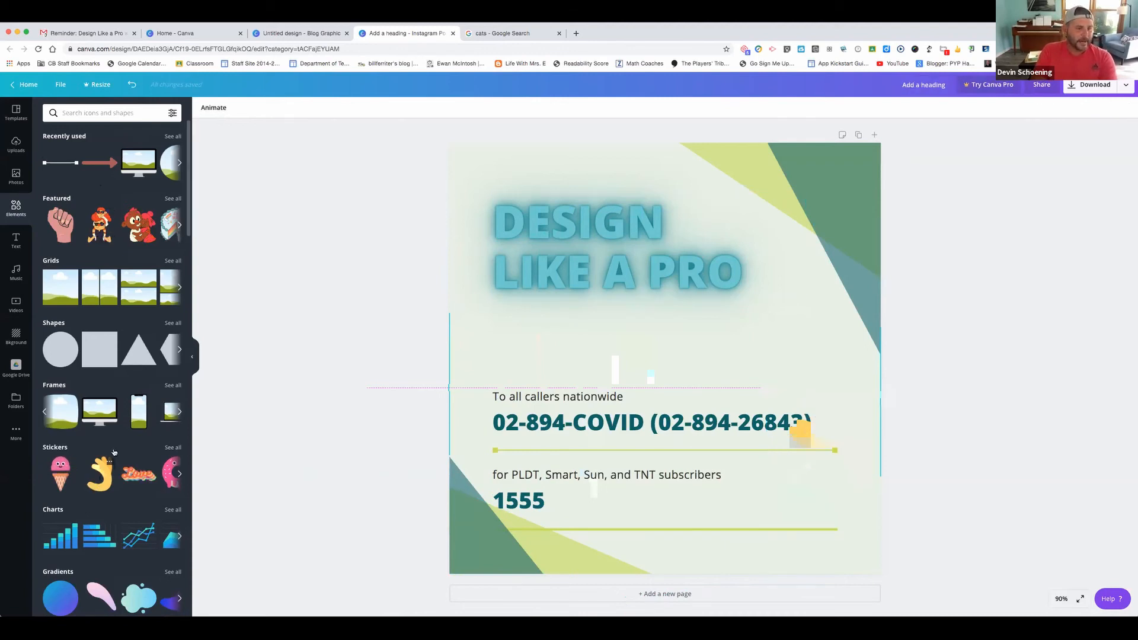
Add the Coronavirus nurse illustration and move it to the poster's right side
scroll(116, 422, "down", 4)
scroll(53, 417, "down", 1)
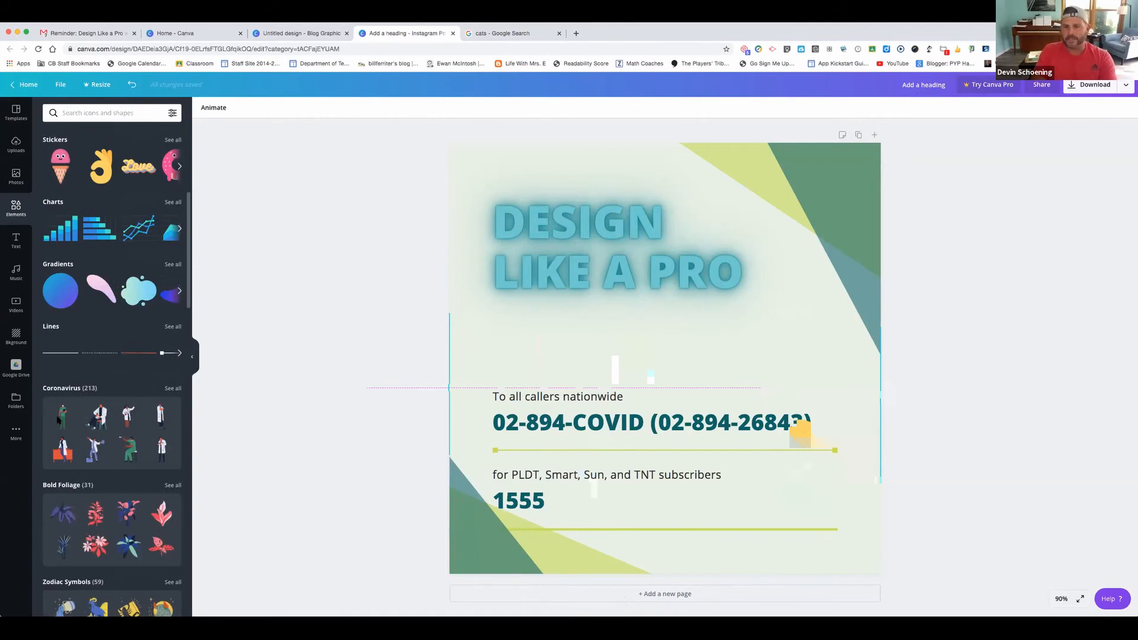
left_click(53, 416)
left_click_drag(681, 341, 774, 225)
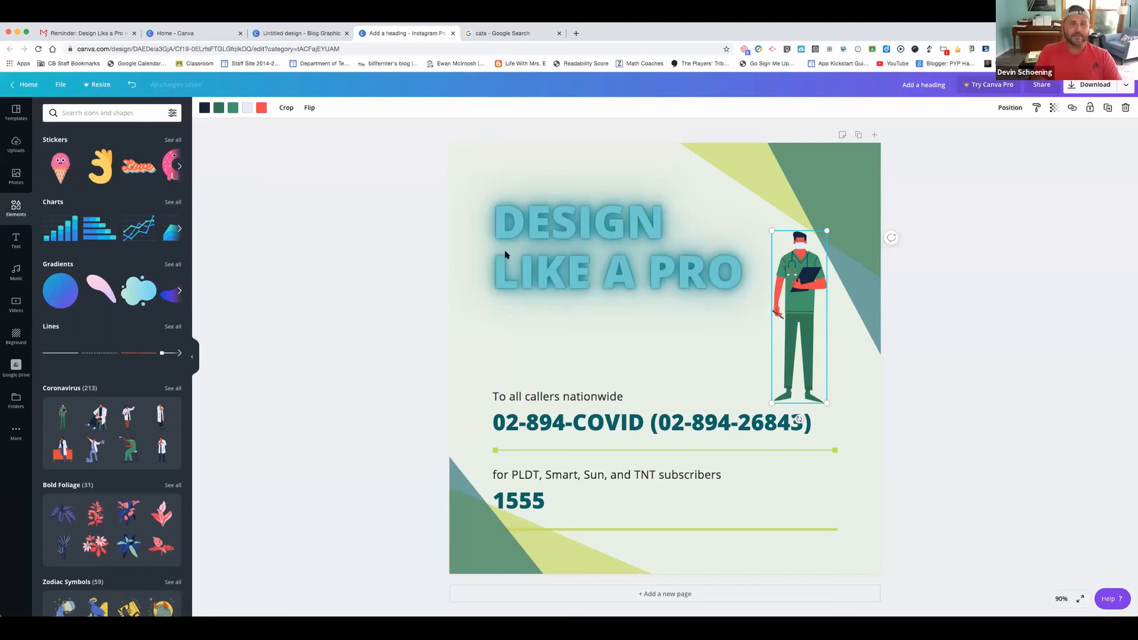
Recolour the nurse illustration: dark teal clipboard and green #3e986c scrubs
left_click(204, 108)
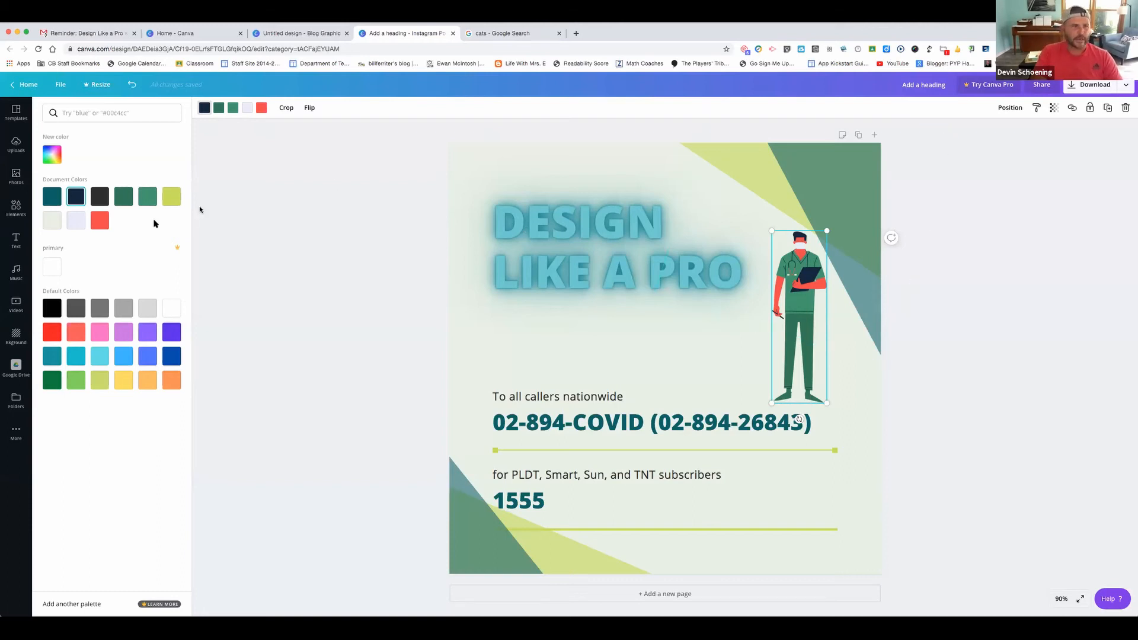
left_click(51, 196)
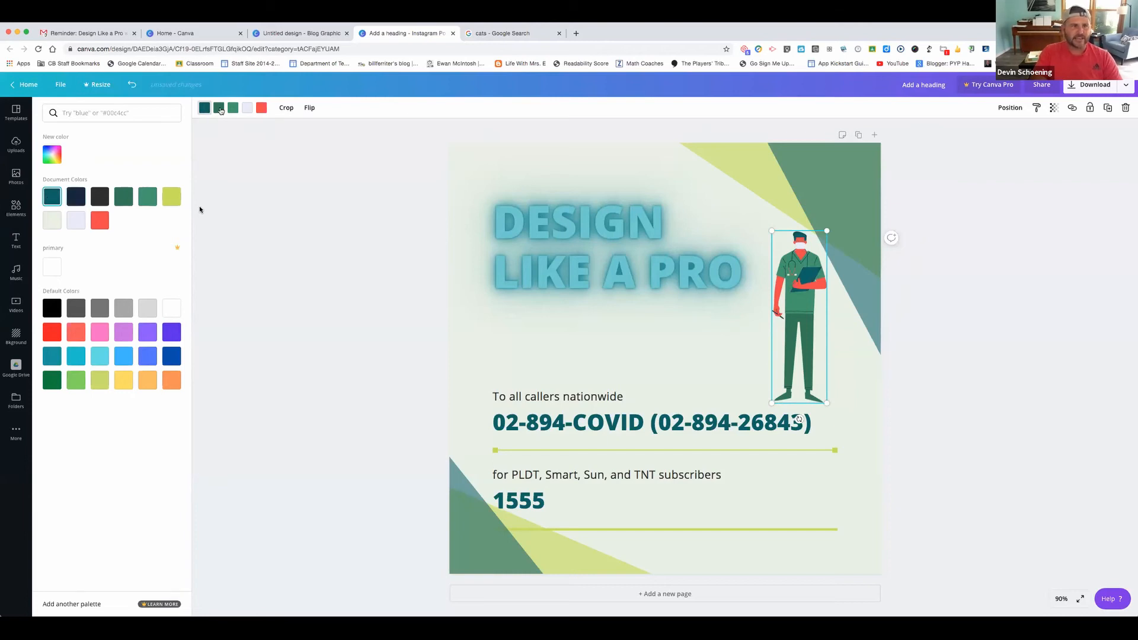
left_click(218, 107)
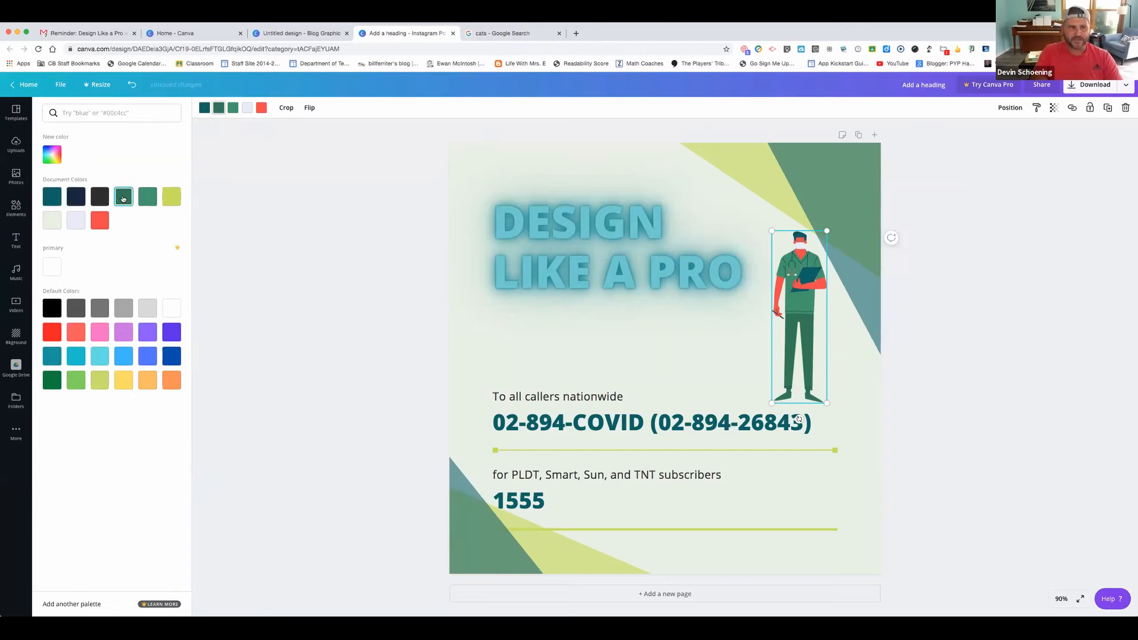
left_click(148, 197)
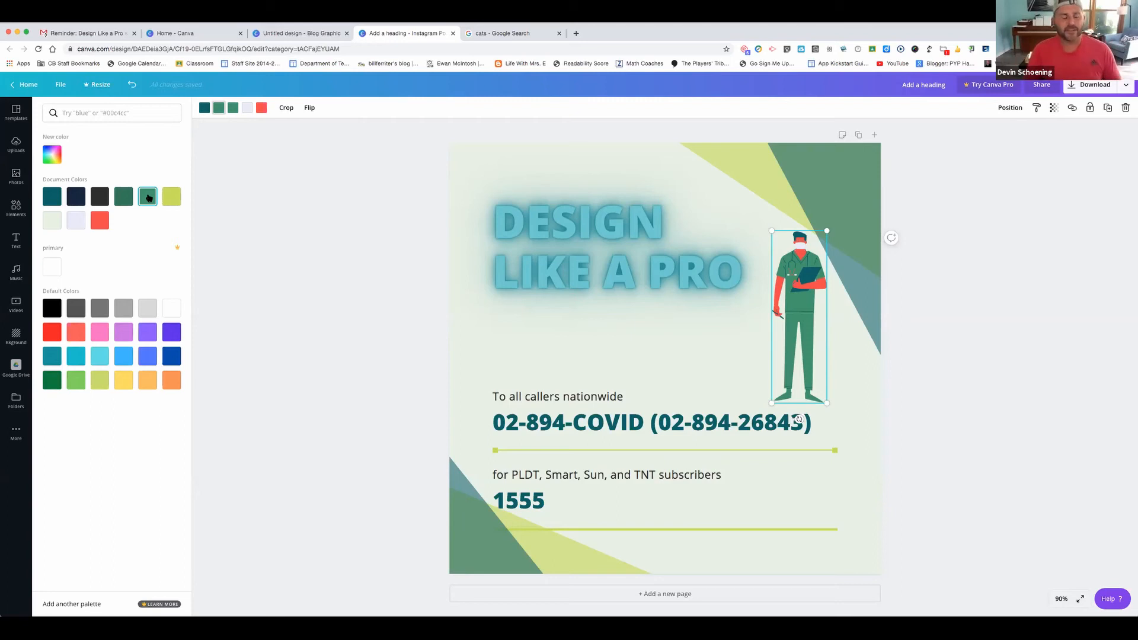
left_click(50, 151)
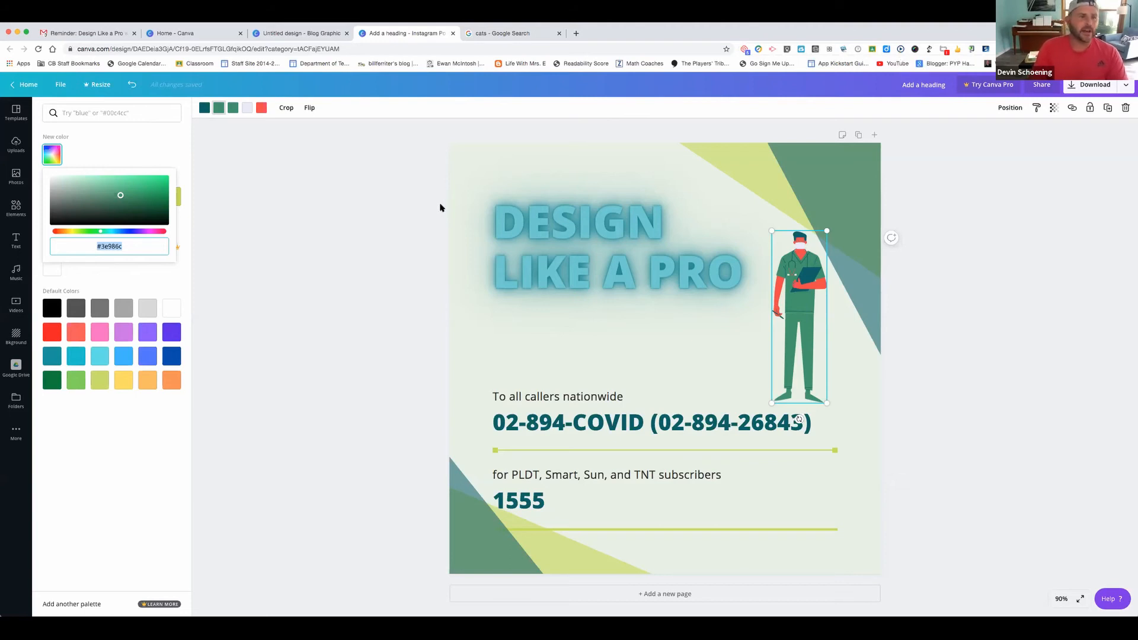
left_click(233, 154)
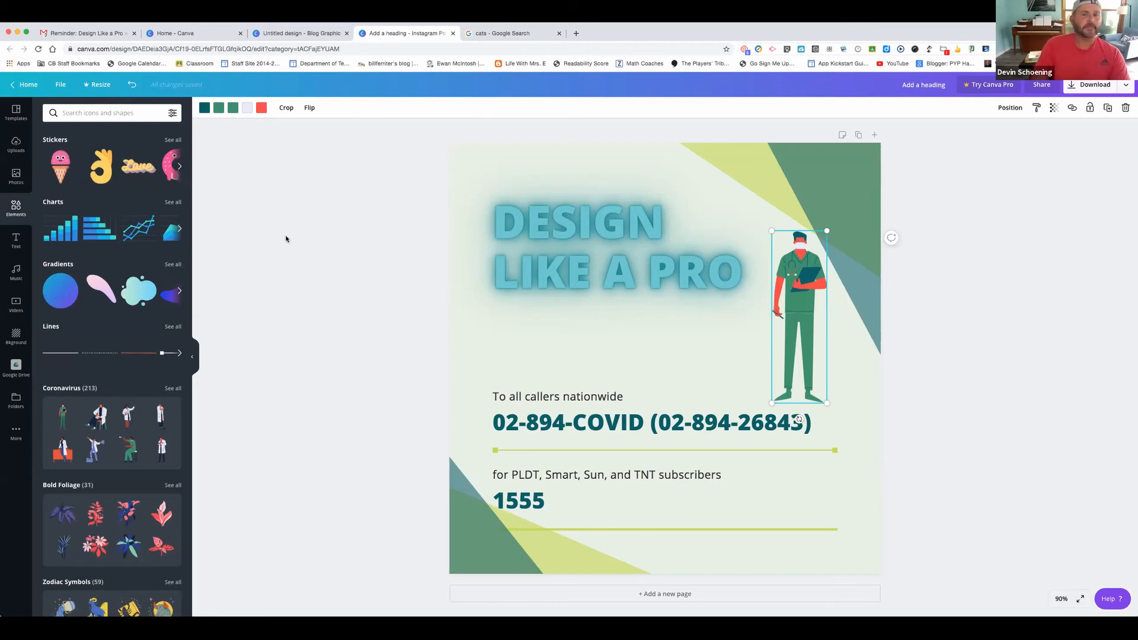
Slightly resize the tilted teal background shape, then move and enlarge the nurse illustration
left_click(606, 275)
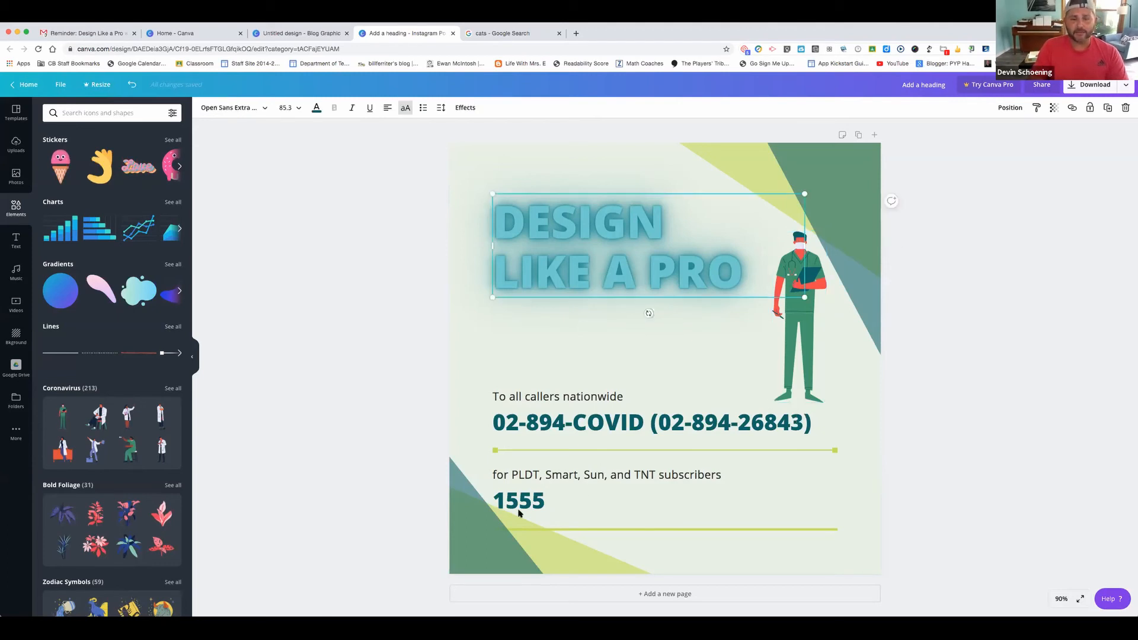
left_click(864, 193)
left_click_drag(853, 265, 917, 360)
left_click_drag(805, 334, 790, 284)
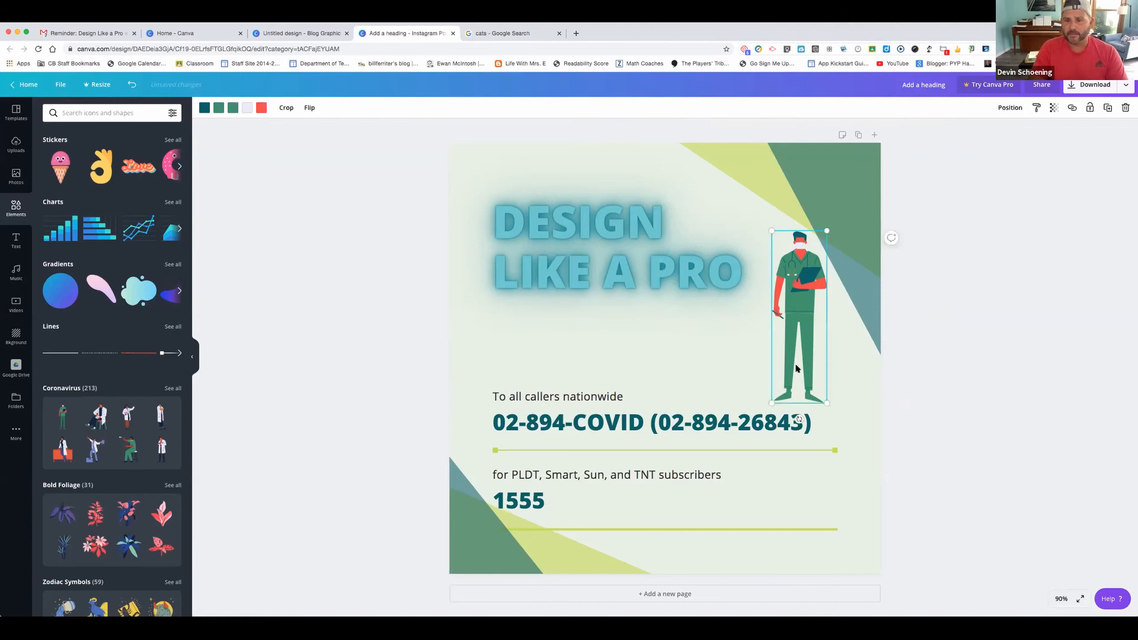
left_click_drag(862, 419, 779, 283)
double_click(779, 283)
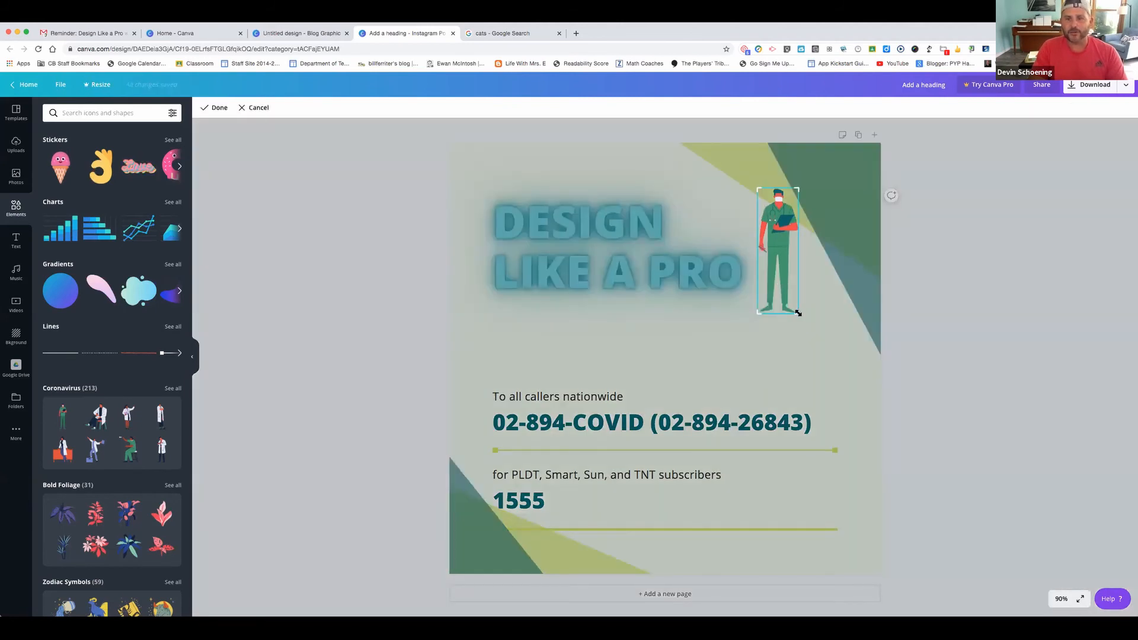
double_click(780, 264)
Crop the nurse illustration to its upper half and move it to the top-right corner
left_click_drag(782, 256, 487, 339)
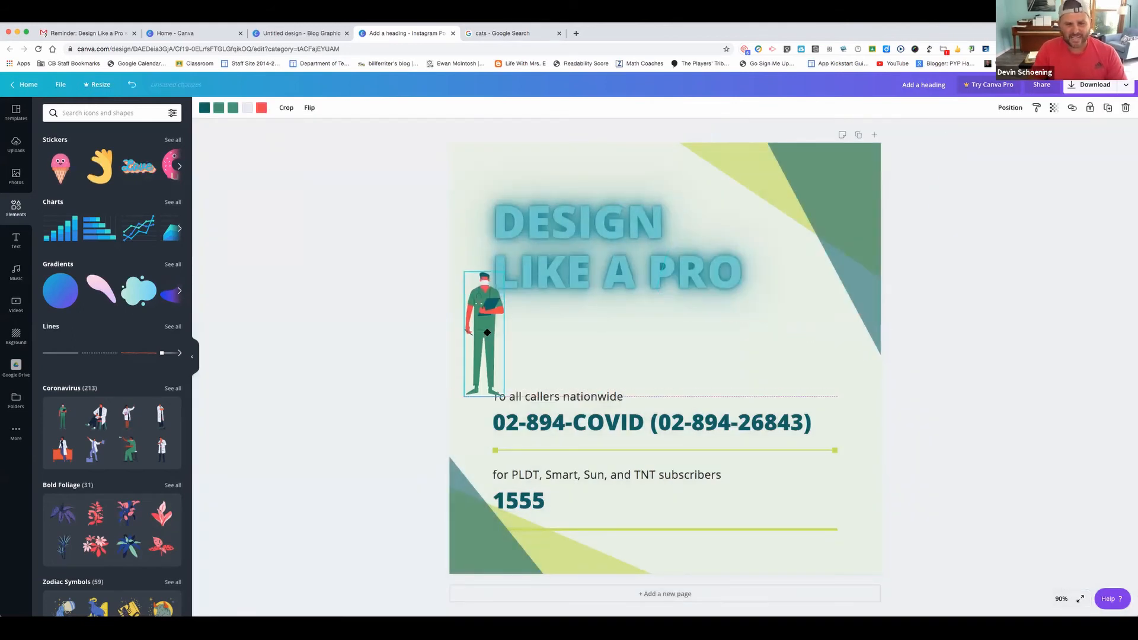
double_click(485, 339)
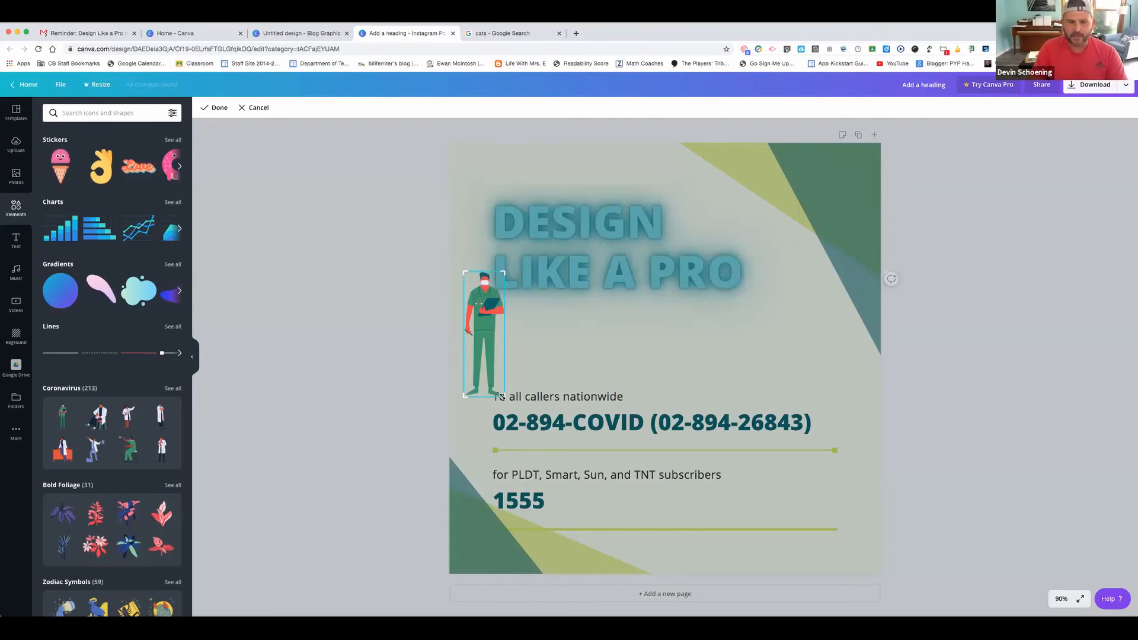
left_click_drag(503, 383, 509, 341)
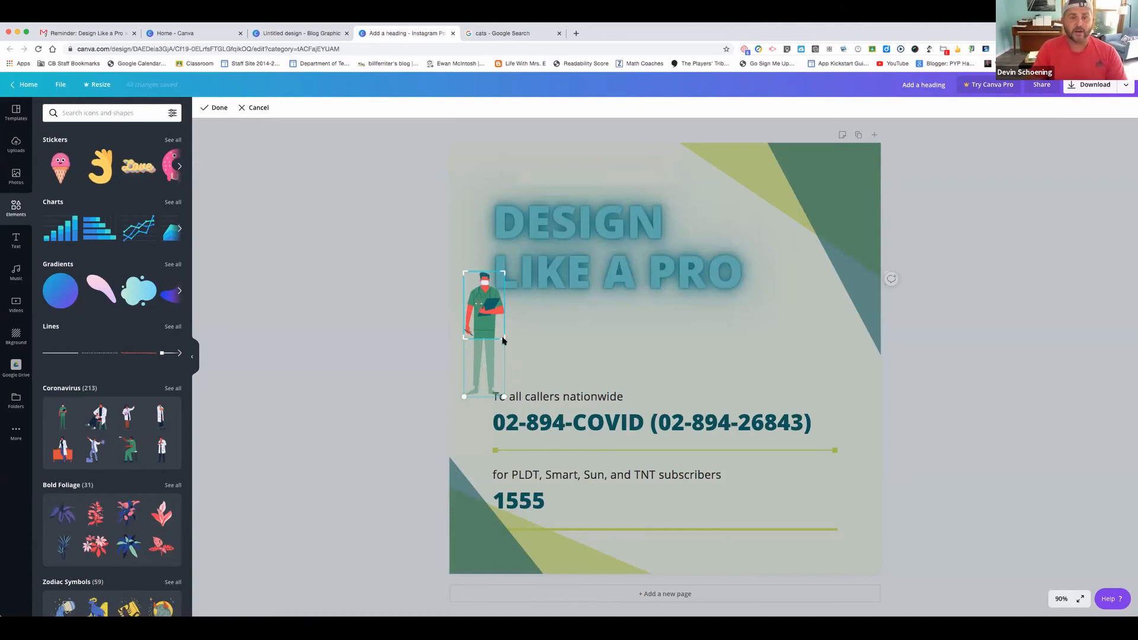
key("Return")
left_click_drag(477, 312, 799, 245)
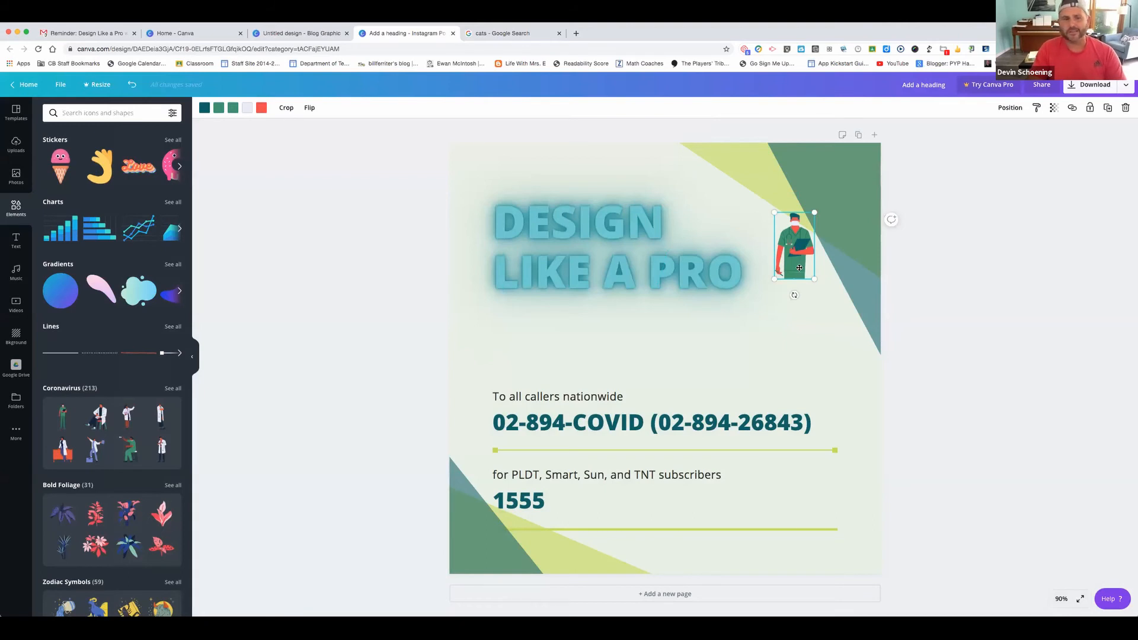
double_click(799, 268)
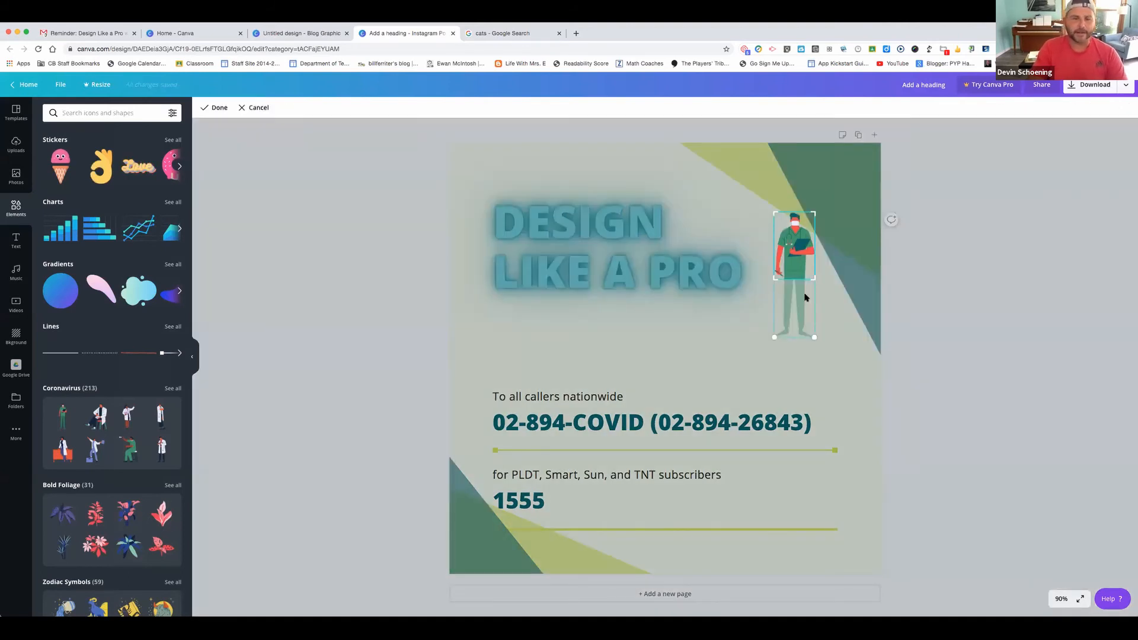
key("Return")
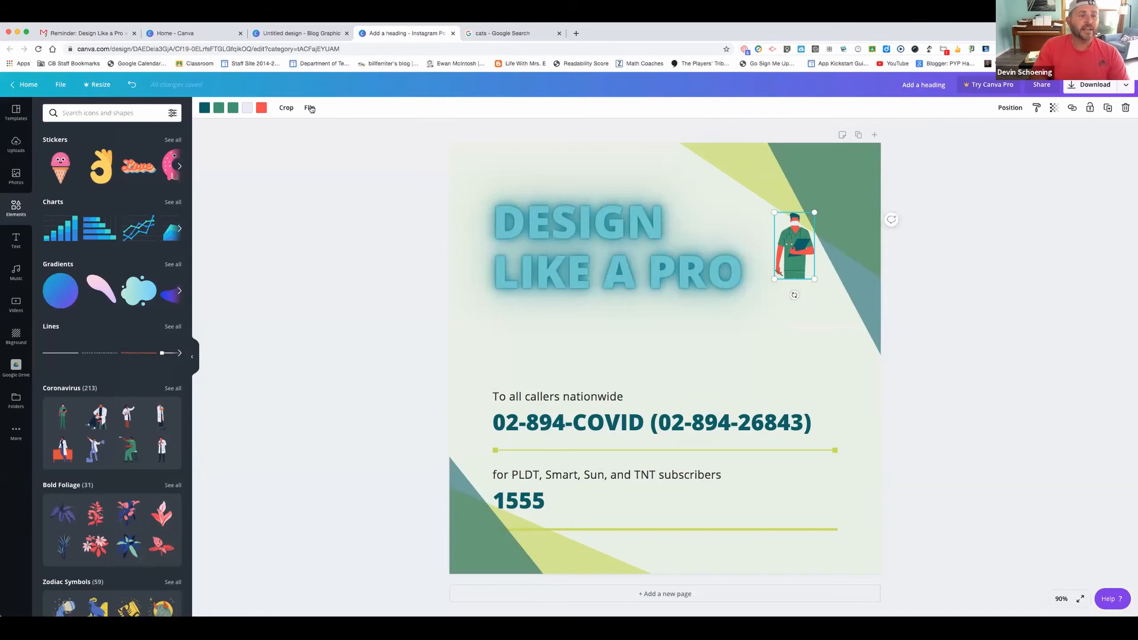
Enlarge the cropped nurse beside the DESIGN LIKE A PRO heading
left_click(554, 326)
left_click(581, 428)
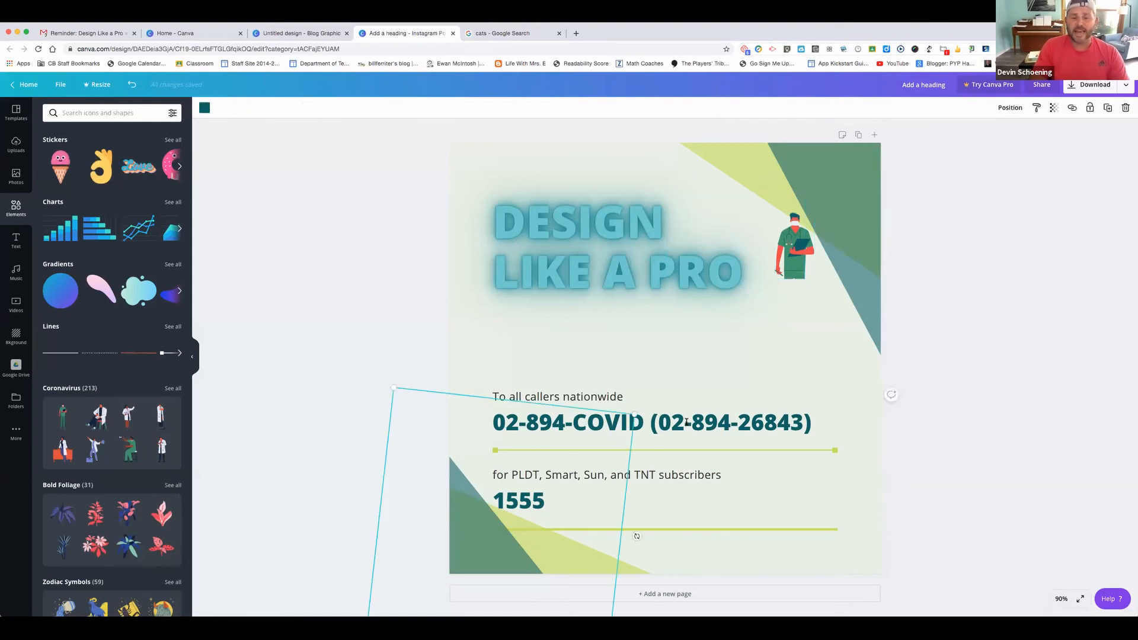
left_click(686, 422)
double_click(687, 423)
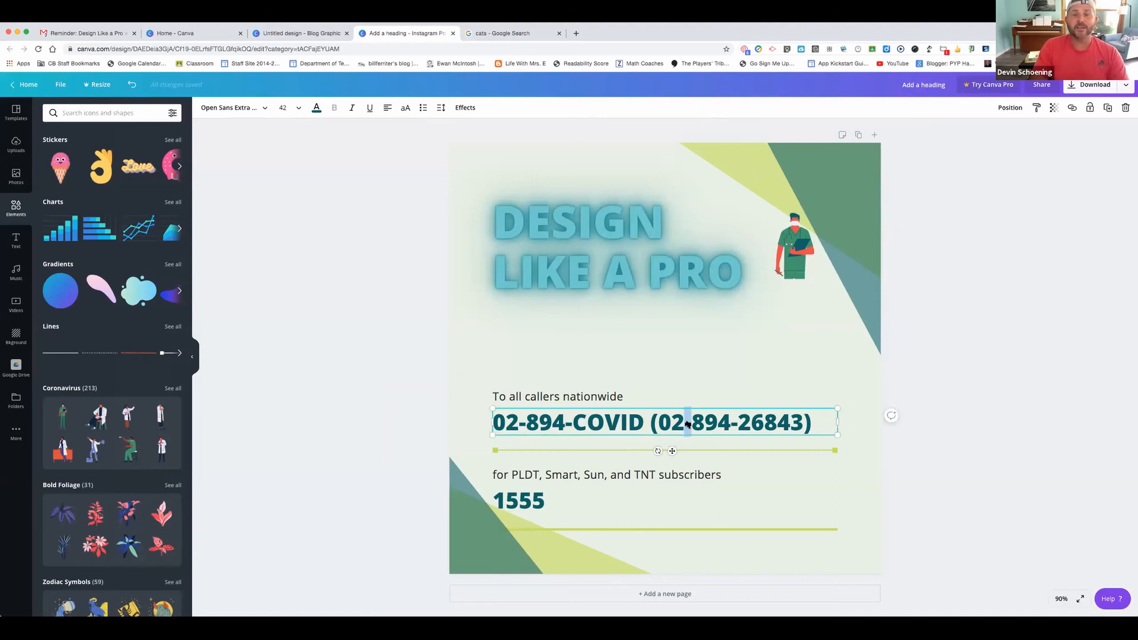
left_click(782, 251)
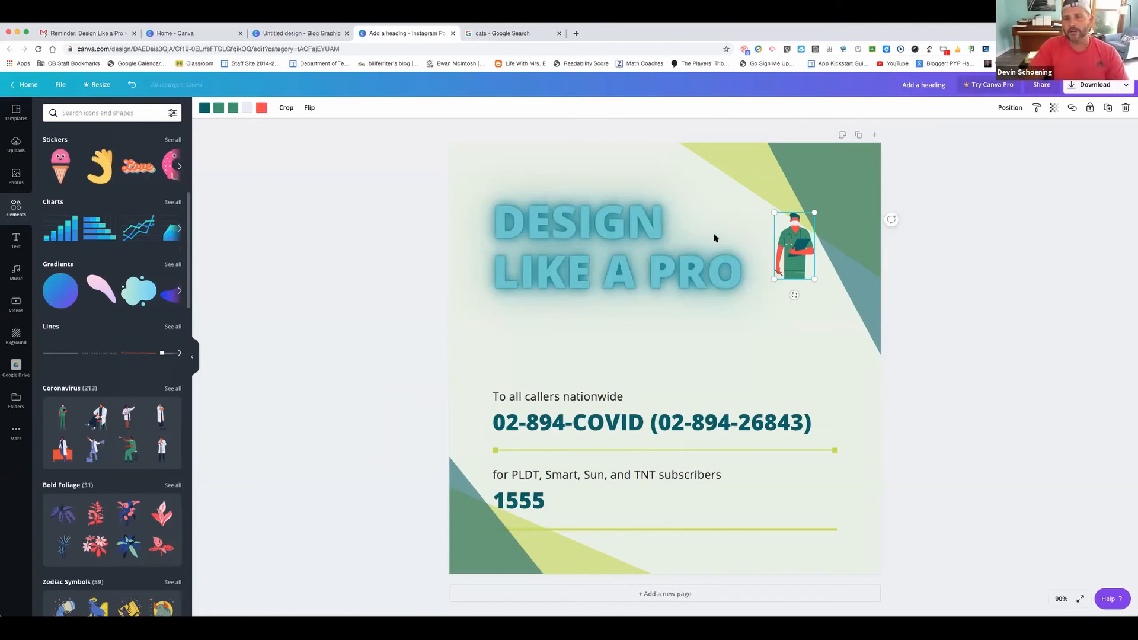
left_click_drag(791, 260, 807, 297)
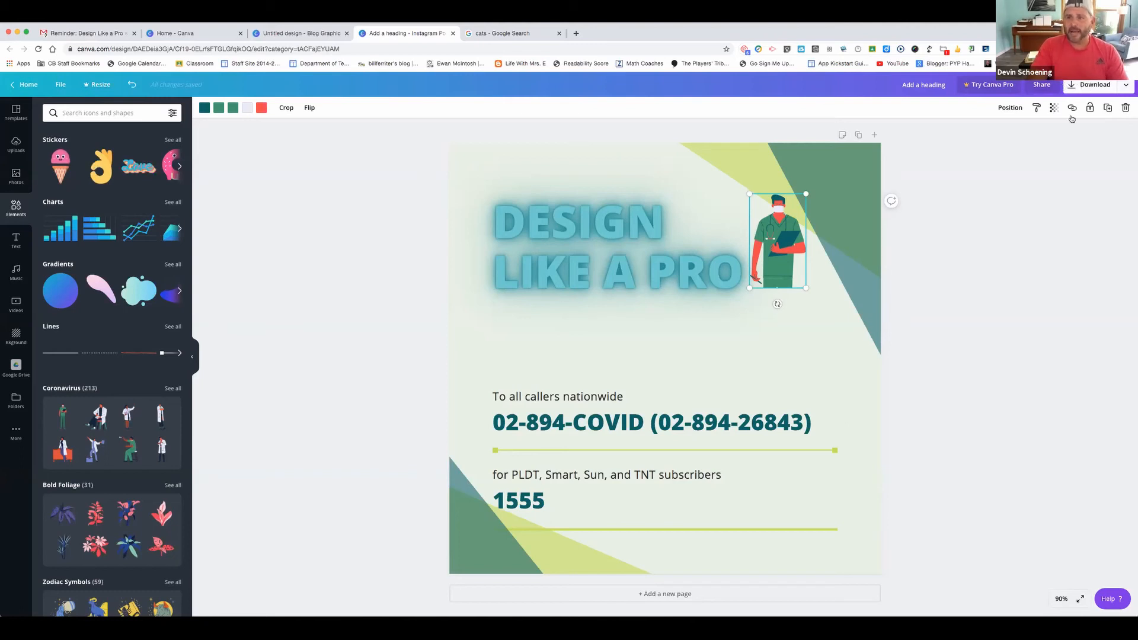
Copy a view-only share link for the hotline design from the publish menu
left_click(1125, 87)
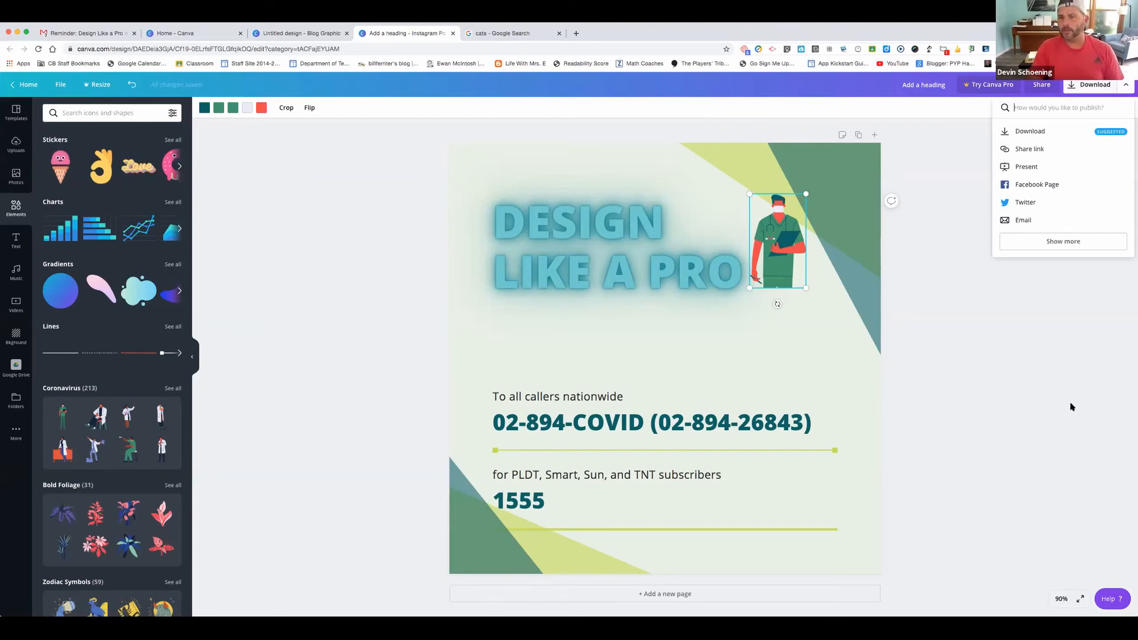
left_click(1036, 150)
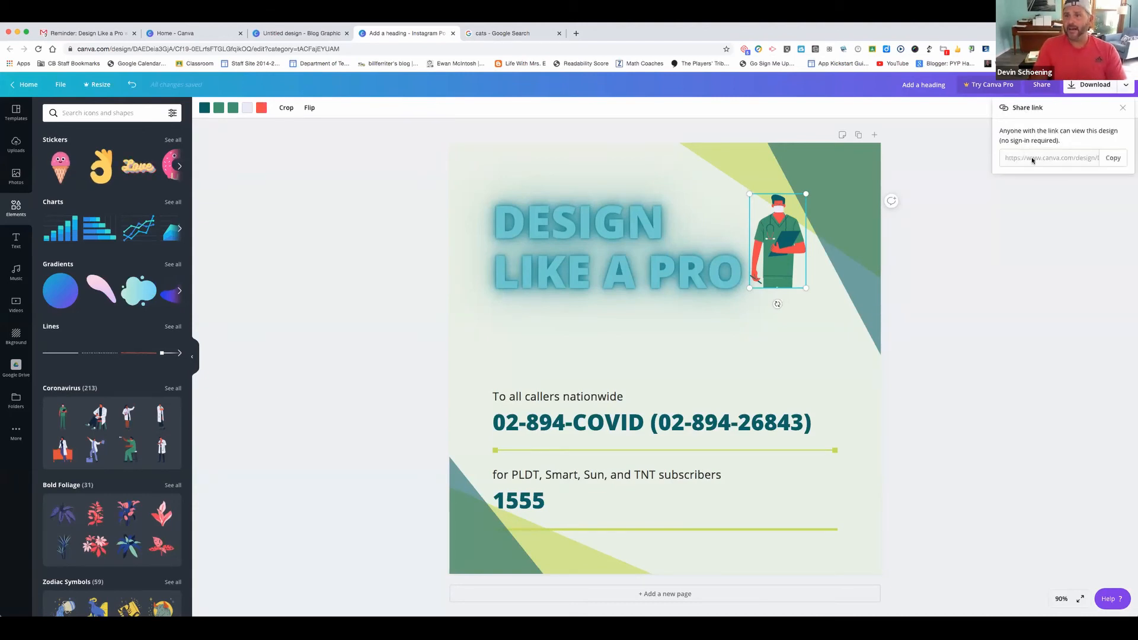
left_click(1116, 159)
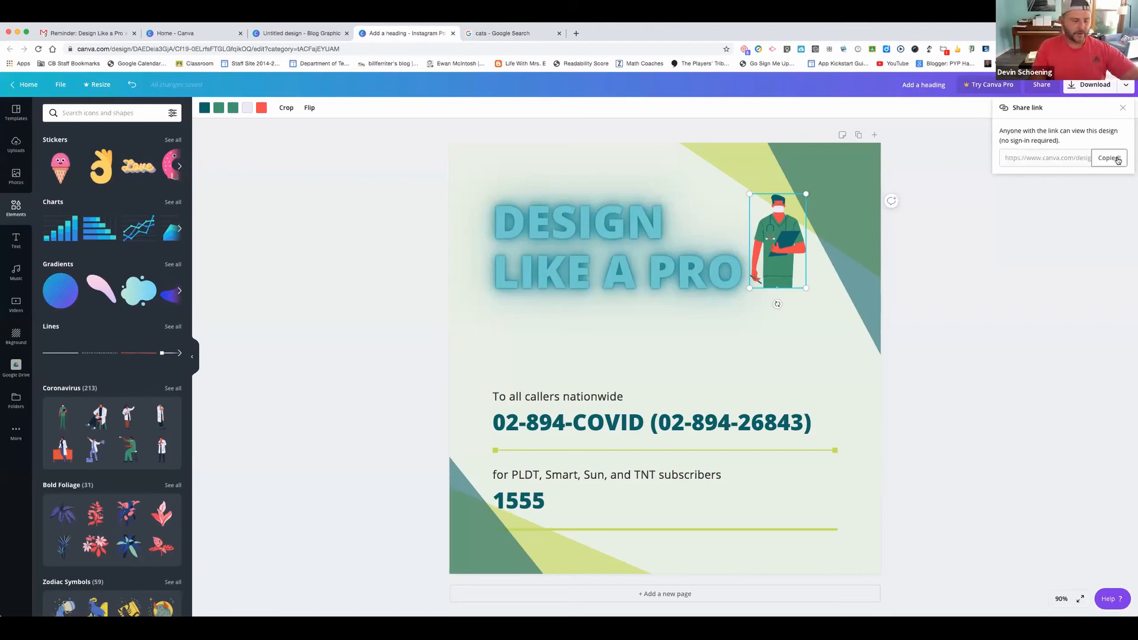
left_click(1122, 108)
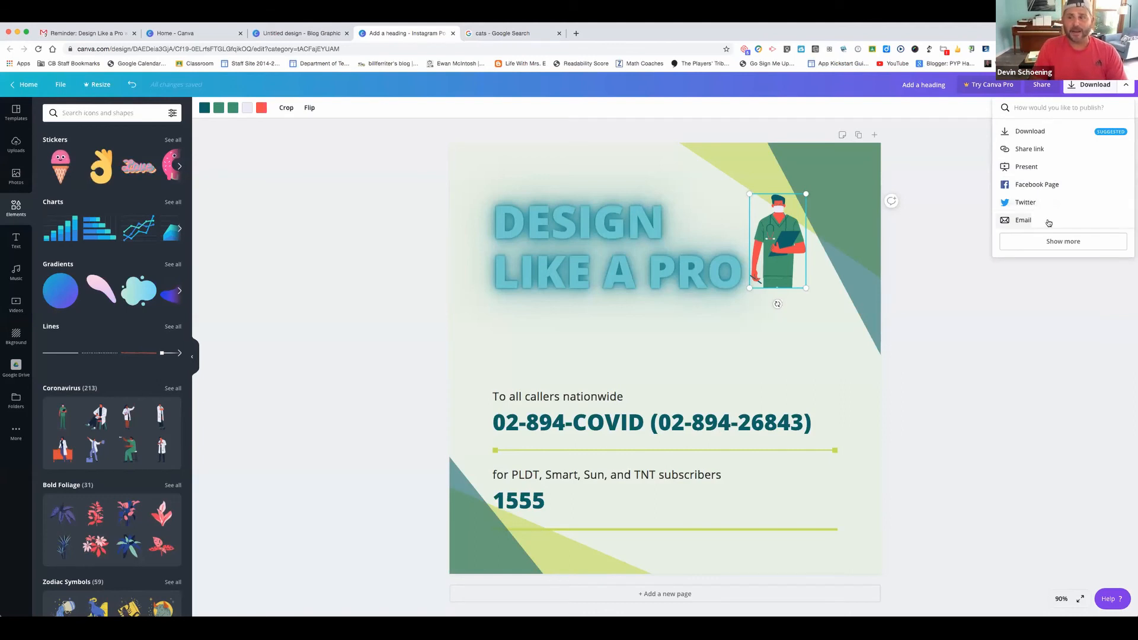
Browse more publishing options and choose to print the design as a resized poster
left_click(1082, 251)
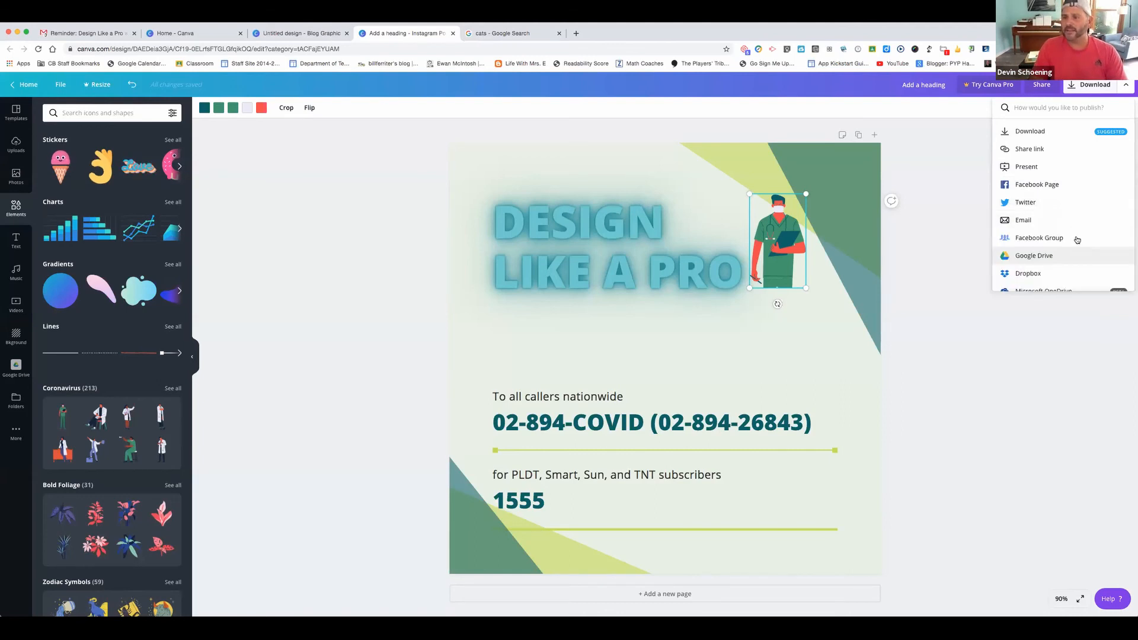
scroll(1077, 239, "down", 1)
scroll(1077, 239, "down", 5)
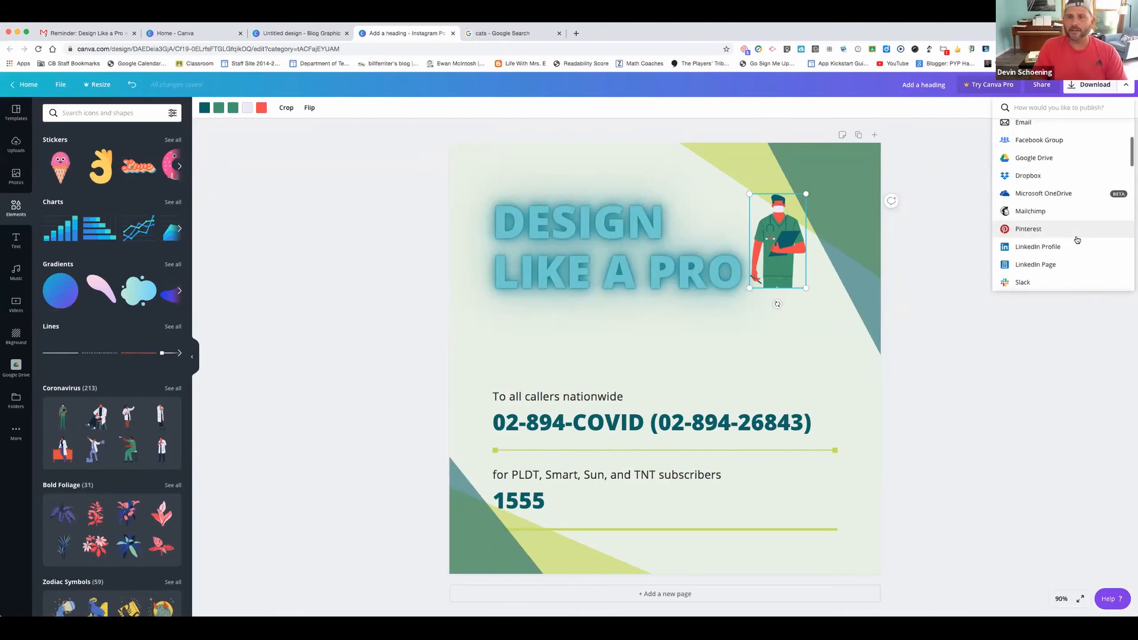
scroll(1077, 240, "down", 3)
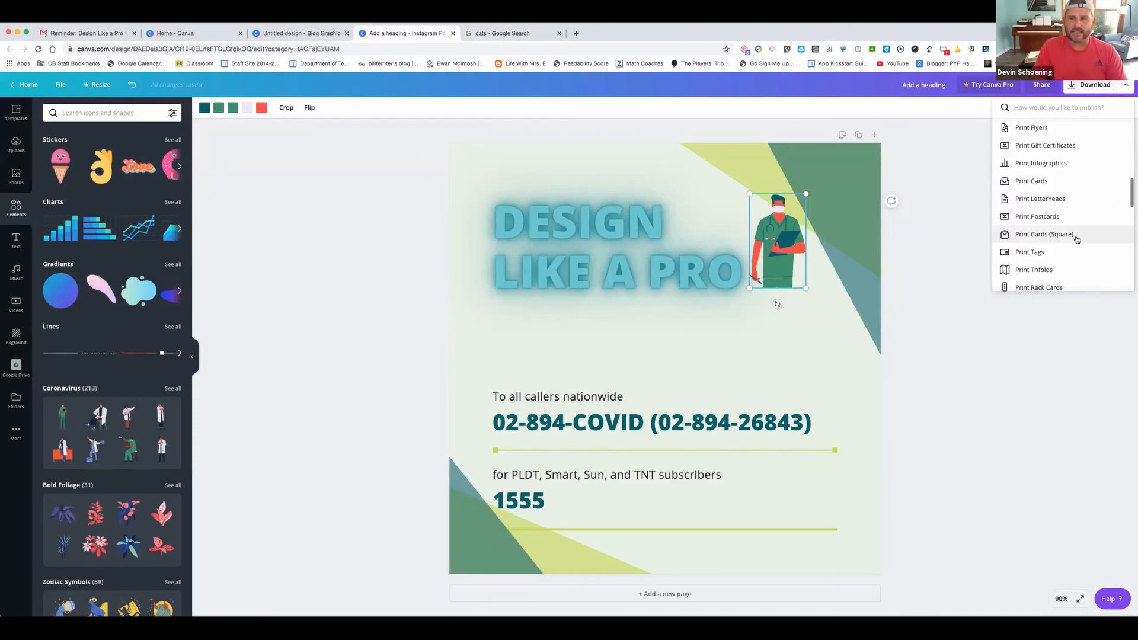
scroll(1076, 239, "up", 2)
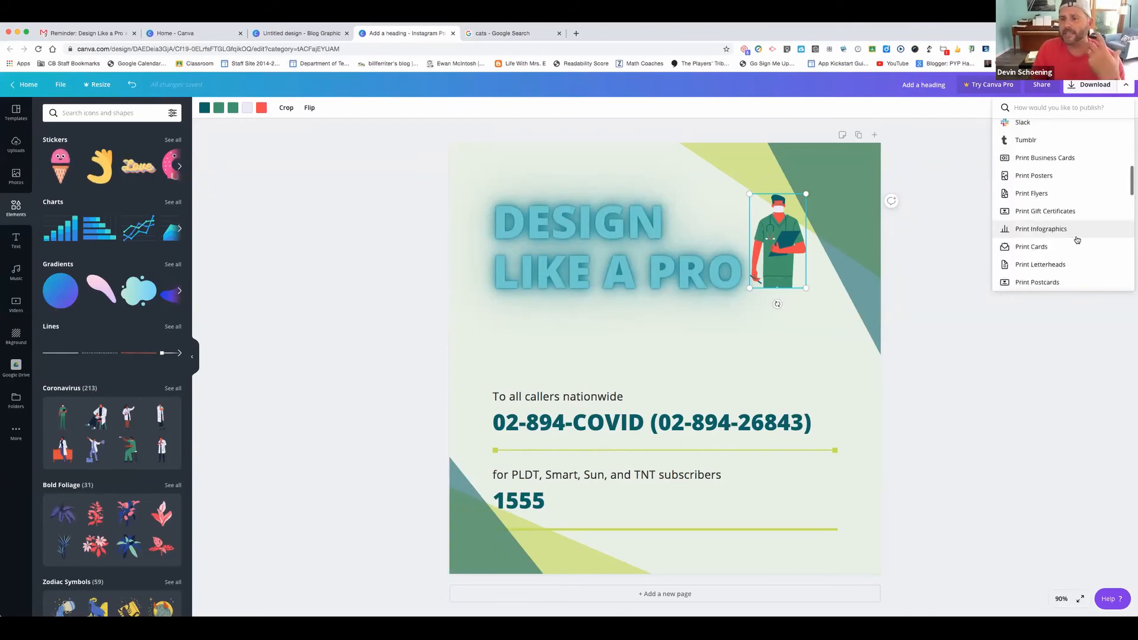
scroll(1077, 239, "up", 1)
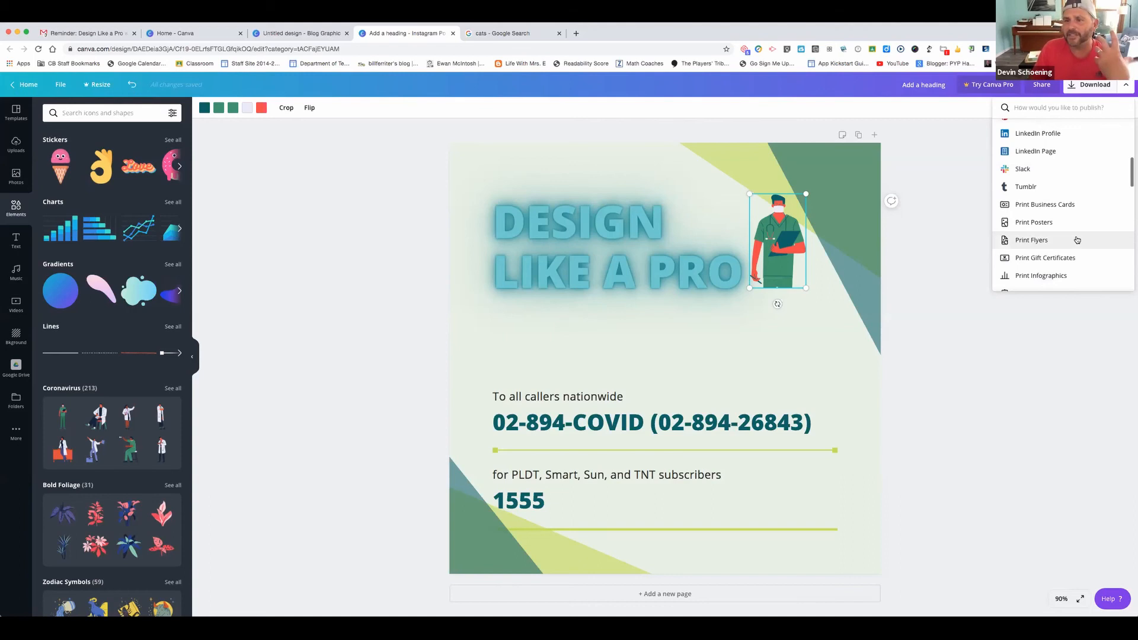
left_click(1035, 223)
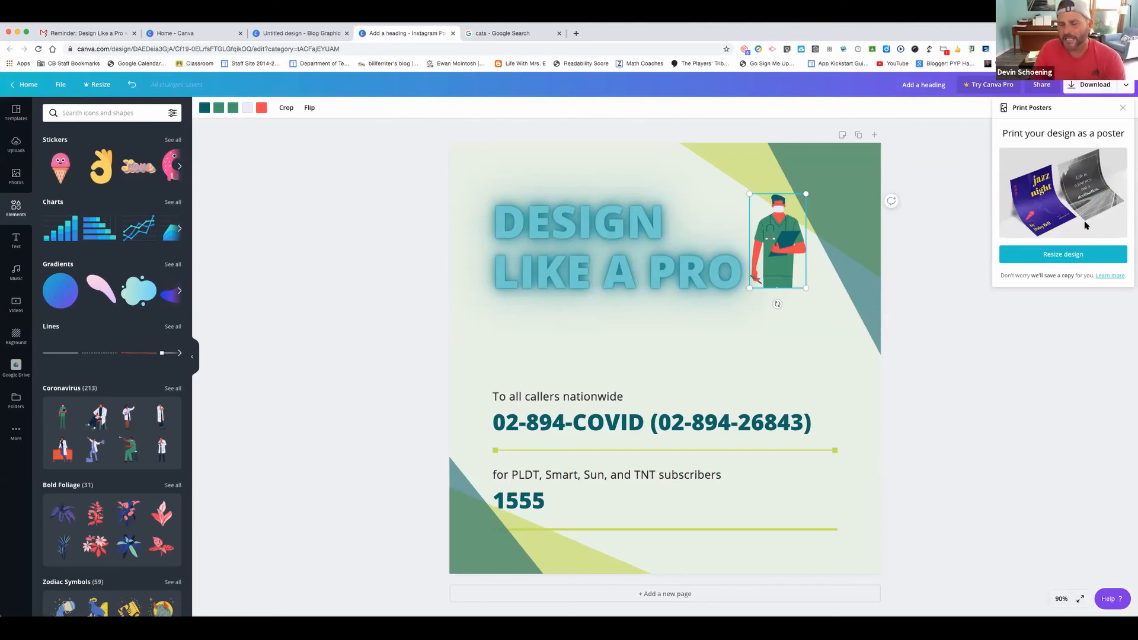
left_click(1079, 256)
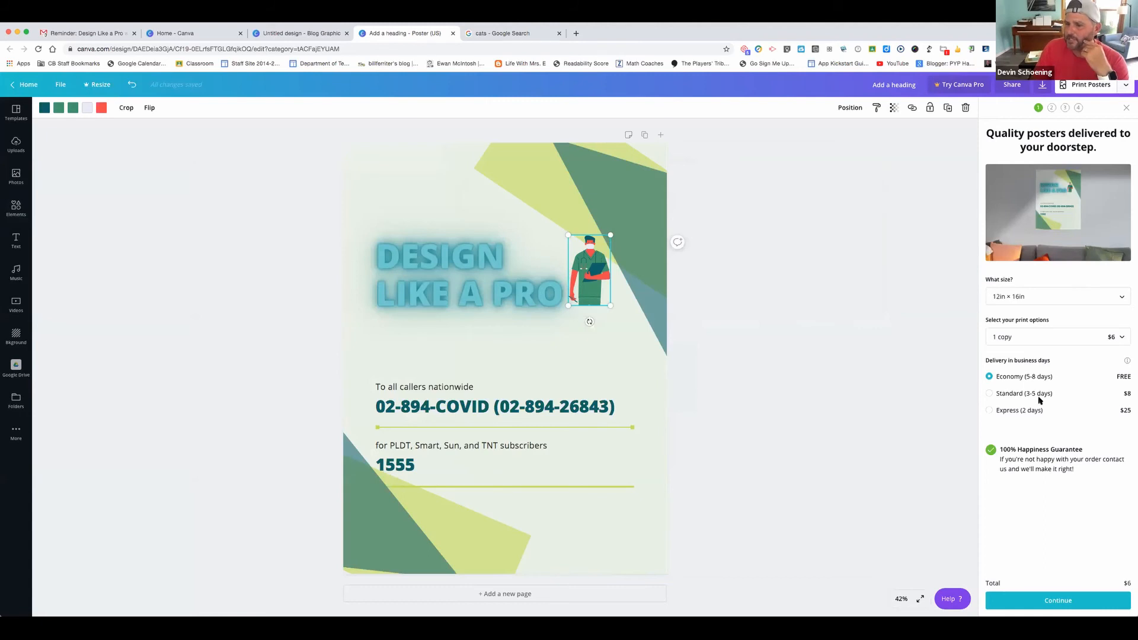
Keep the poster print order at 1 copy and close the print panel
left_click(1116, 337)
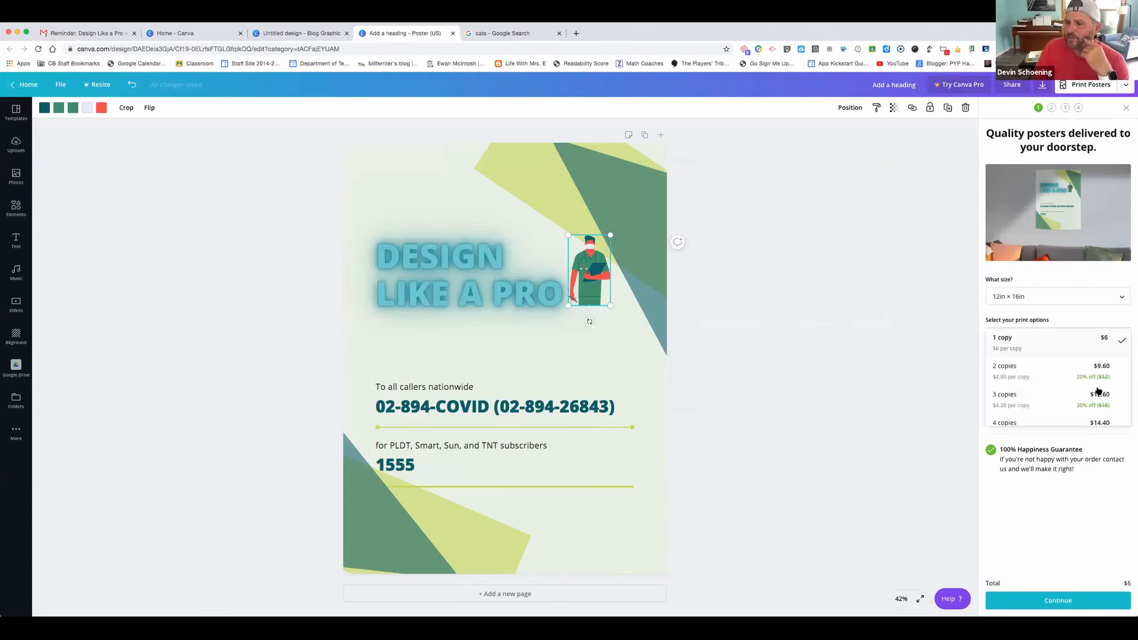
scroll(1067, 400, "down", 3)
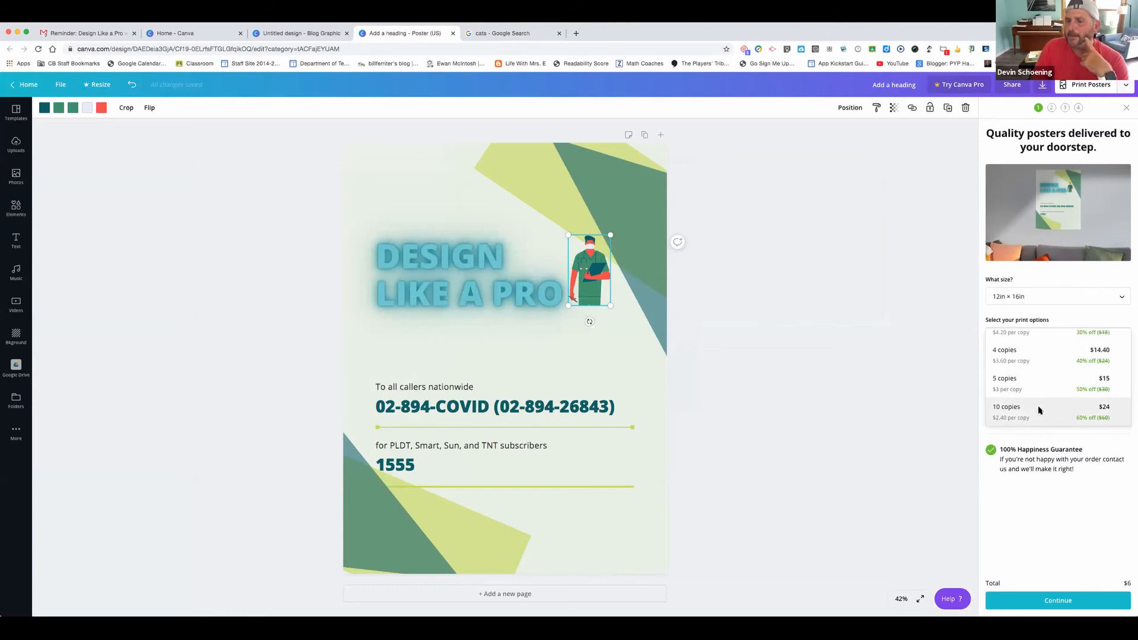
left_click(948, 368)
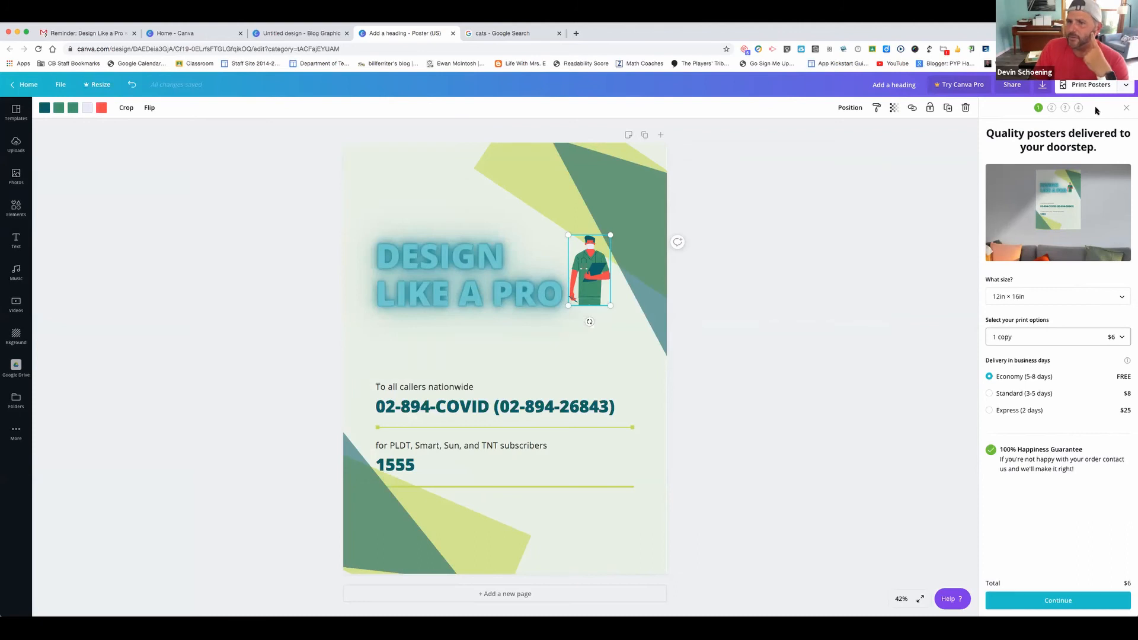
left_click(1125, 109)
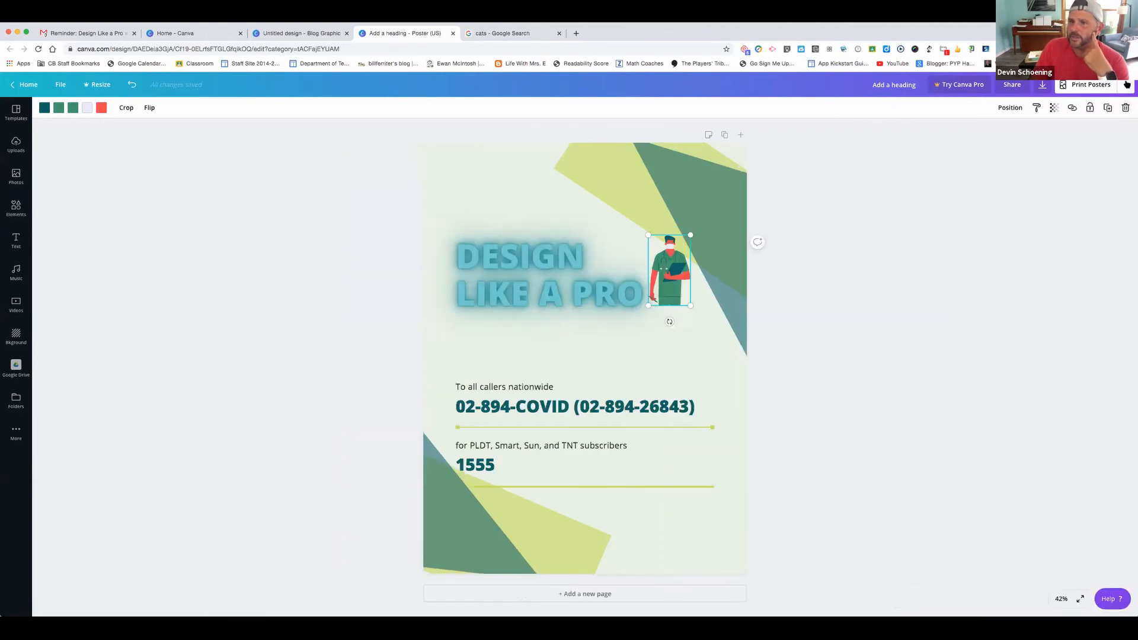
Browse the publishing options and open the Share panel for the poster
left_click(1126, 85)
scroll(1060, 180, "down", 5)
scroll(1060, 180, "down", 5)
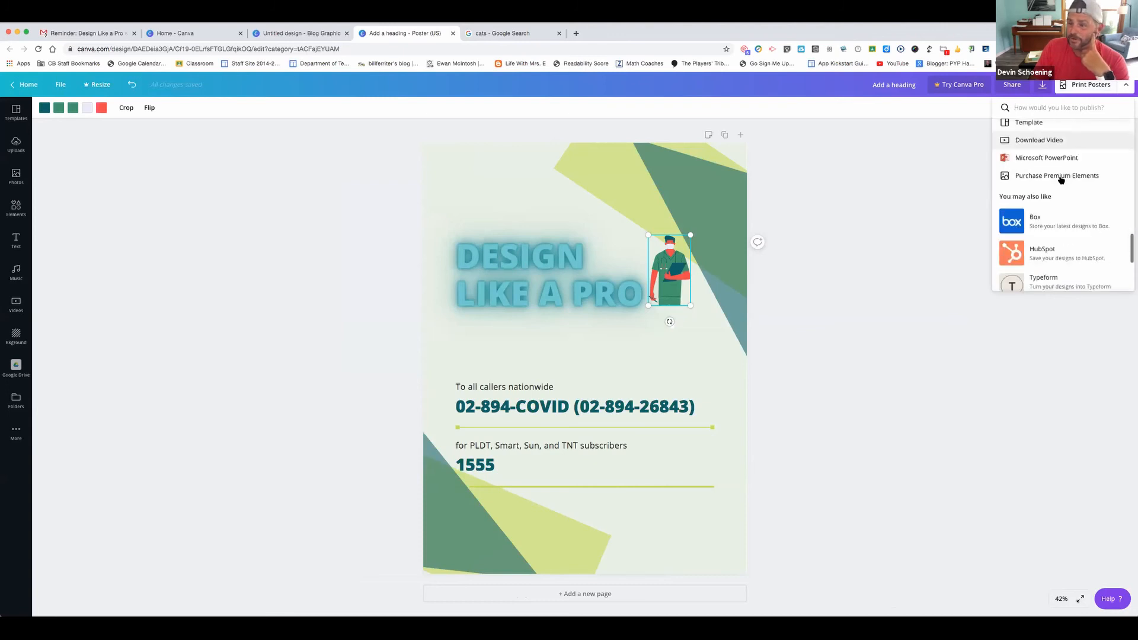
left_click(1019, 89)
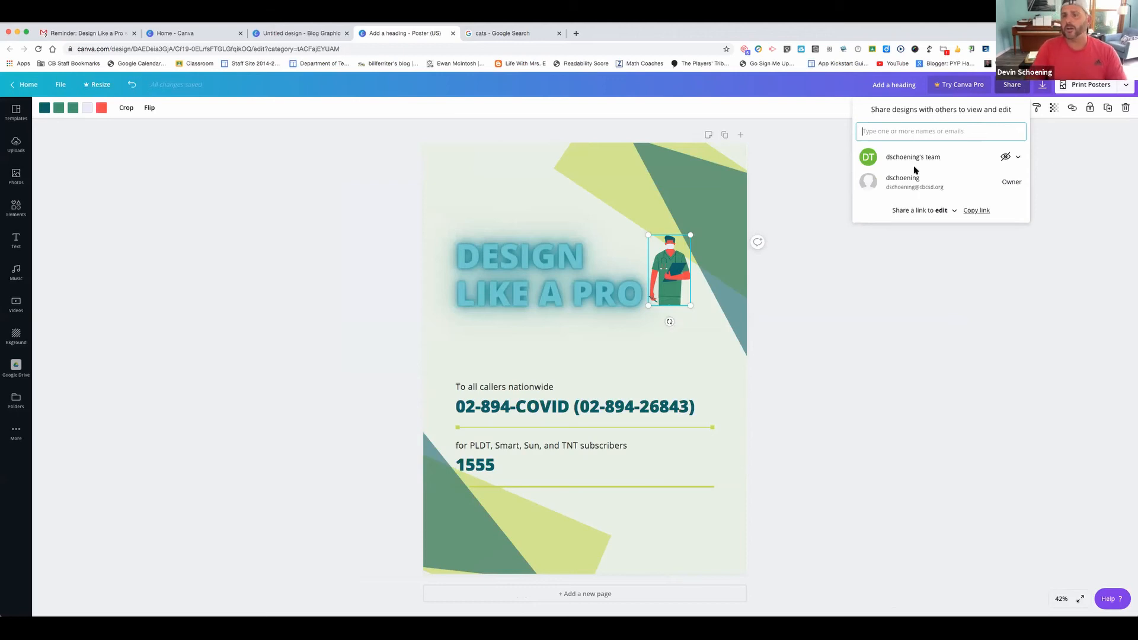
Leave the team's access unchanged and type a collaborator's email into the share field
left_click(1017, 160)
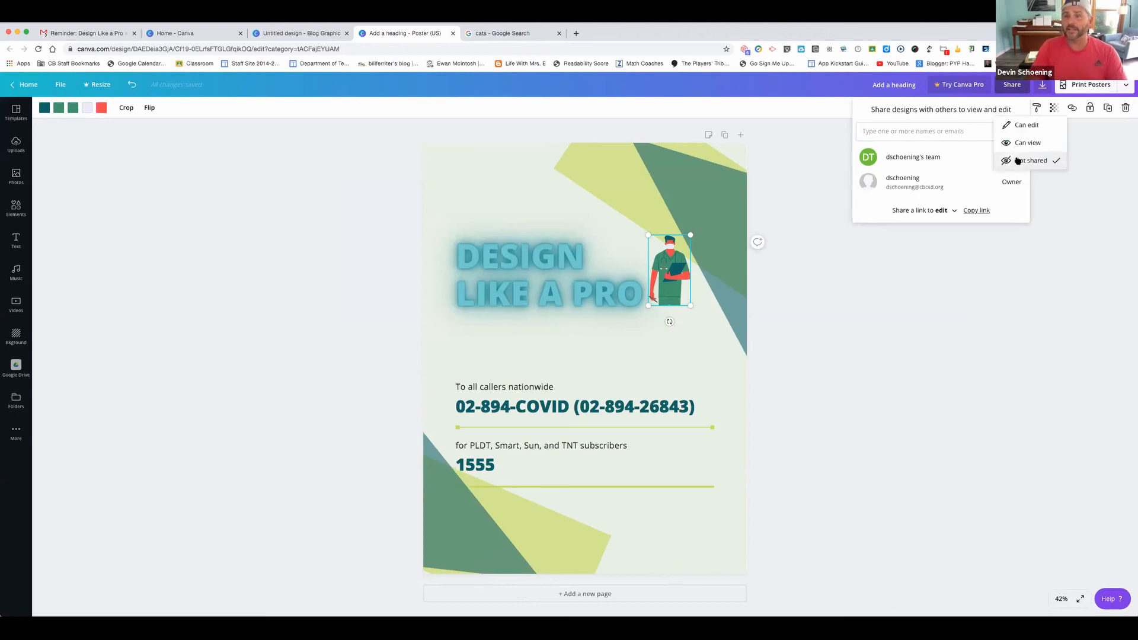
left_click(943, 160)
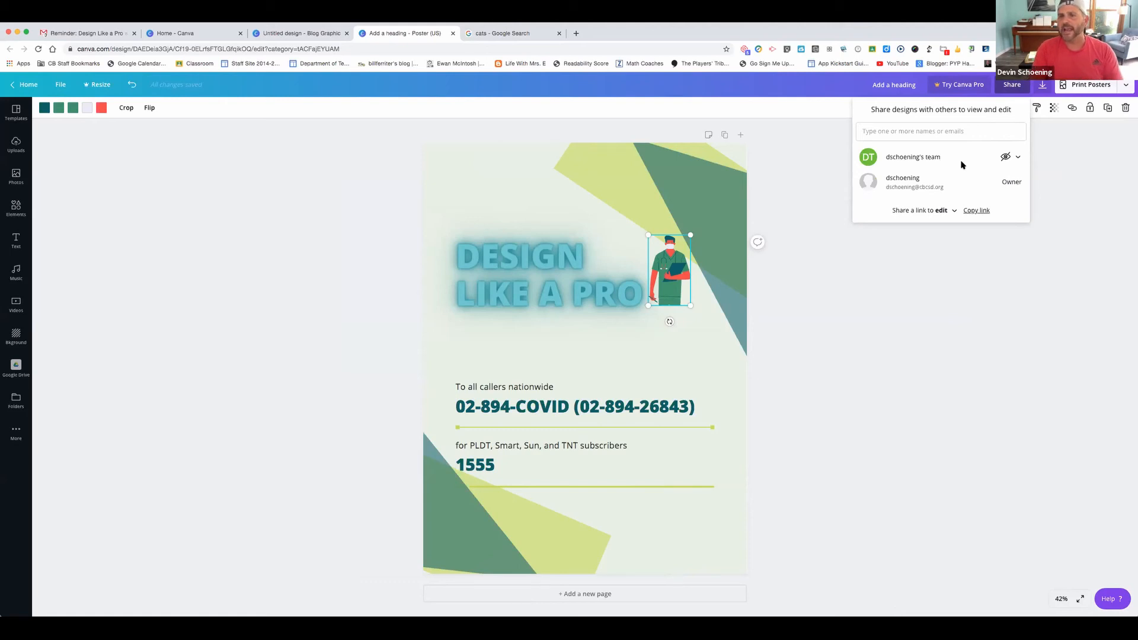
left_click(955, 129)
type("chali")
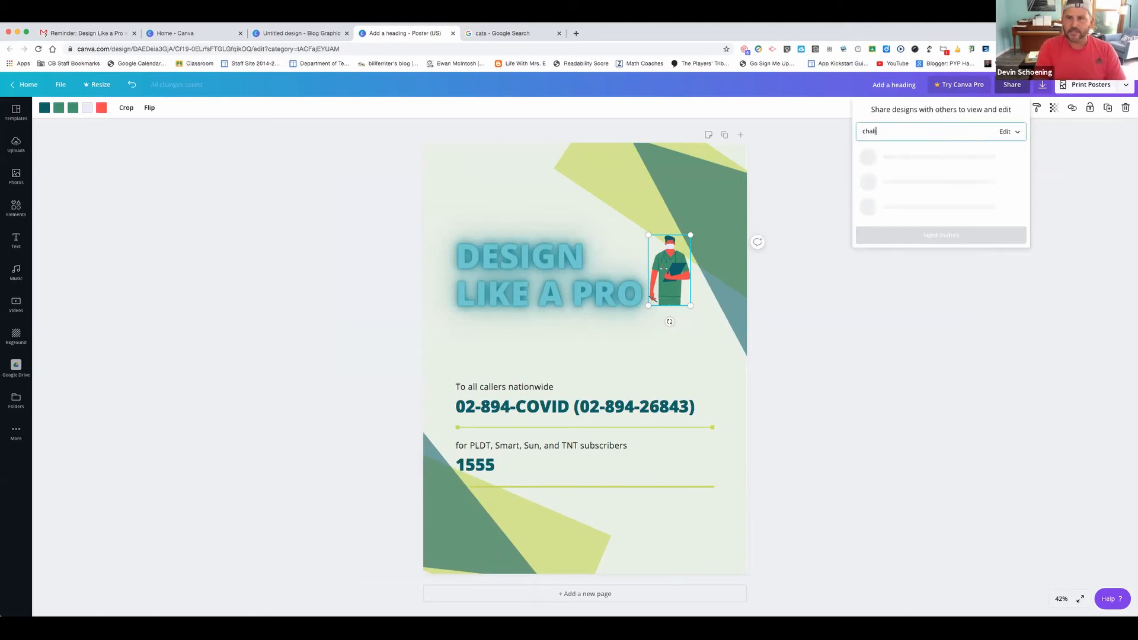
key("BackSpace")
type("up")
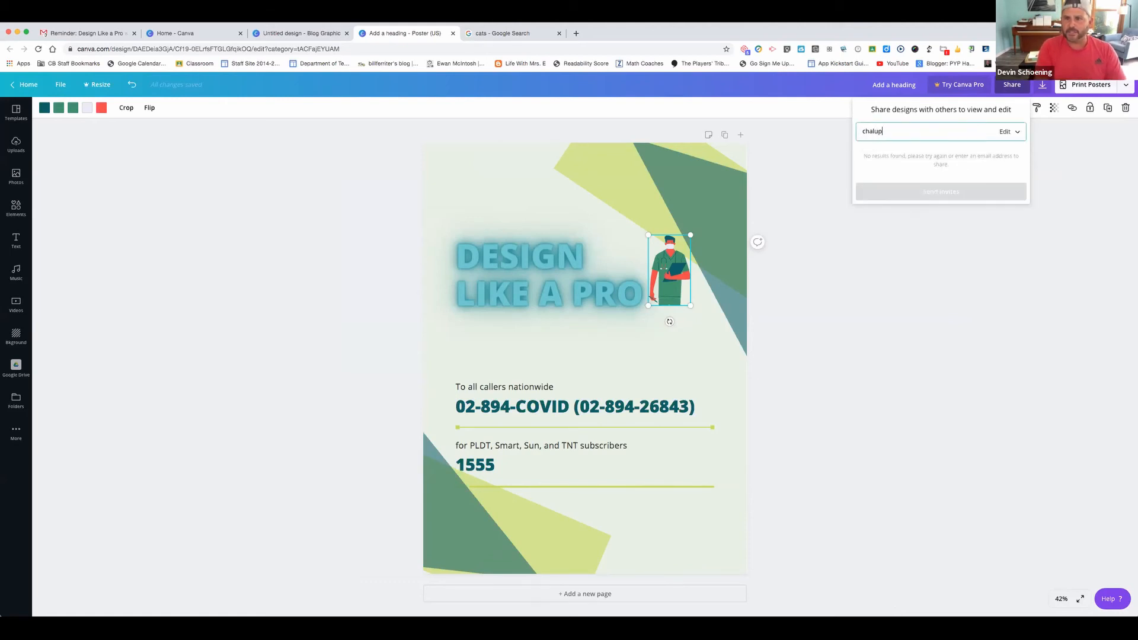
key("BackSpace")
key("BackSpace")
key("BackSpace")
key("BackSpace")
key("BackSpace")
key("BackSpace")
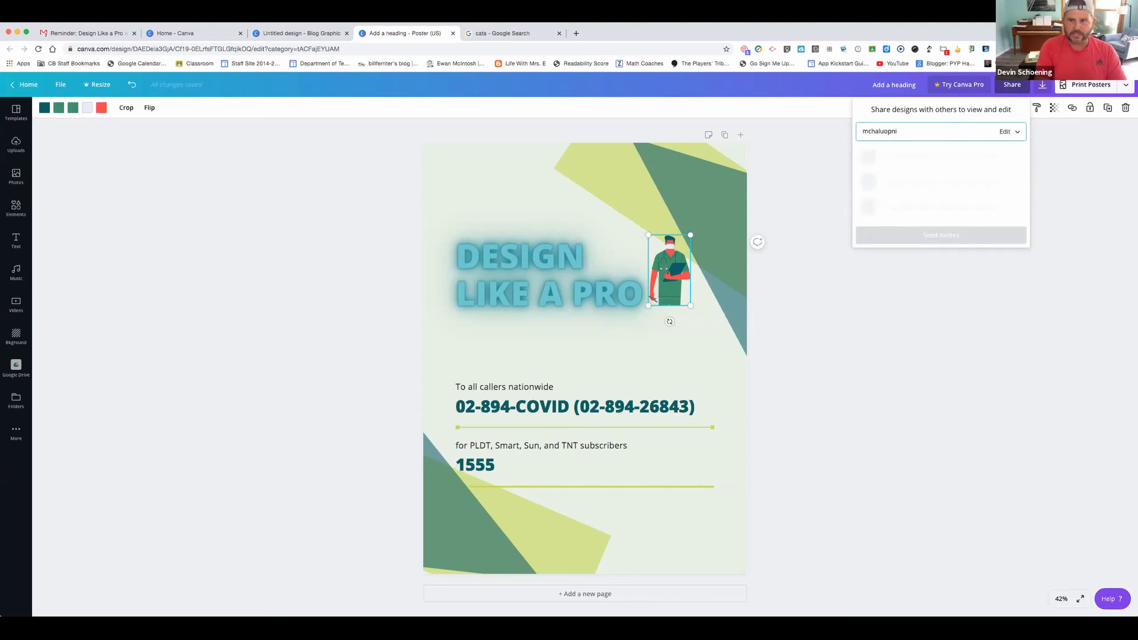
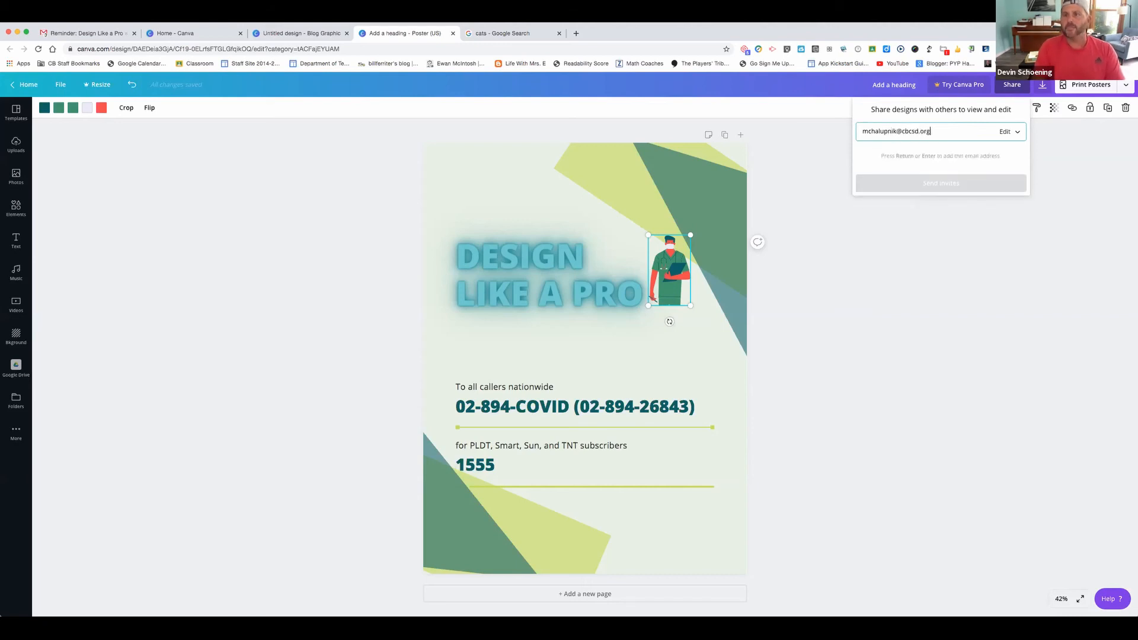
left_click(934, 228)
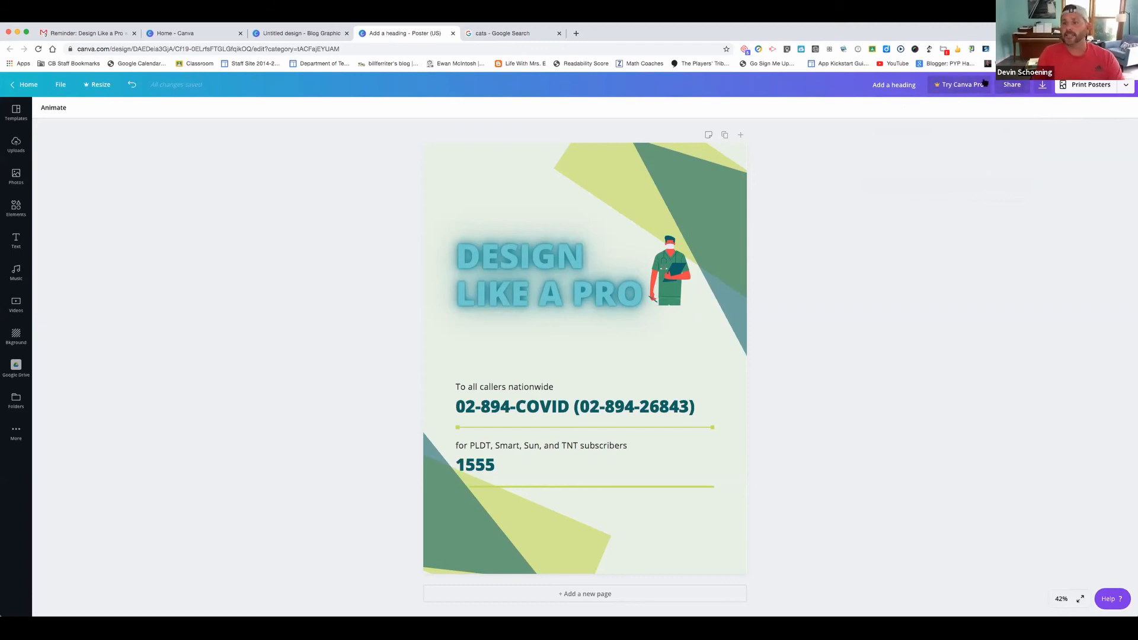
Glance at the untitled Blog Graphic design, then return to the Canva Home page
left_click(323, 34)
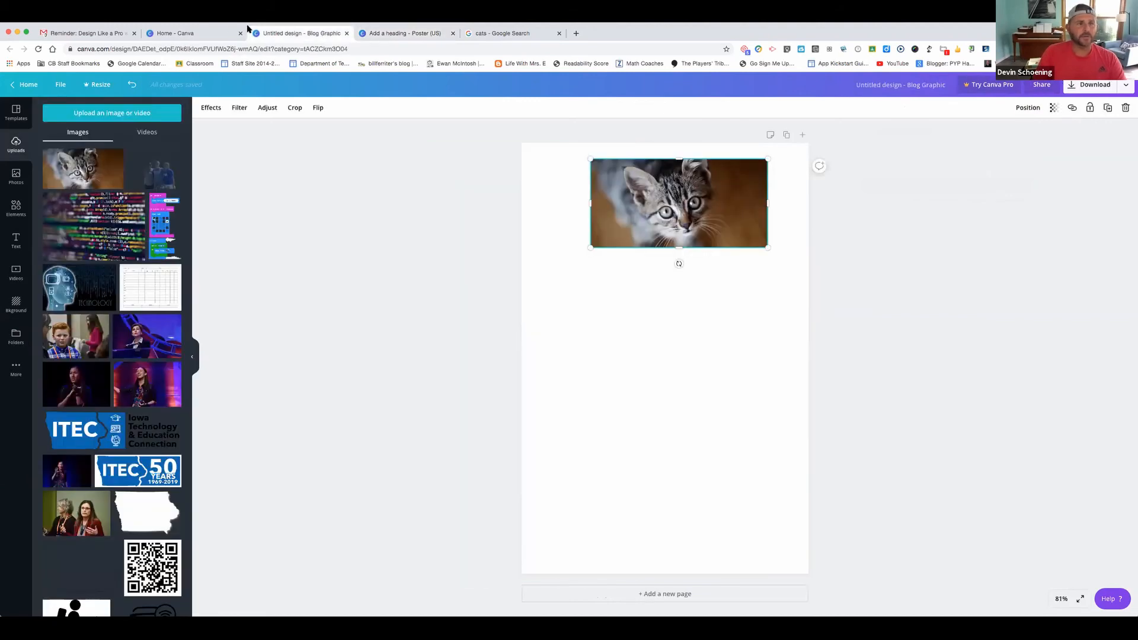
left_click(193, 34)
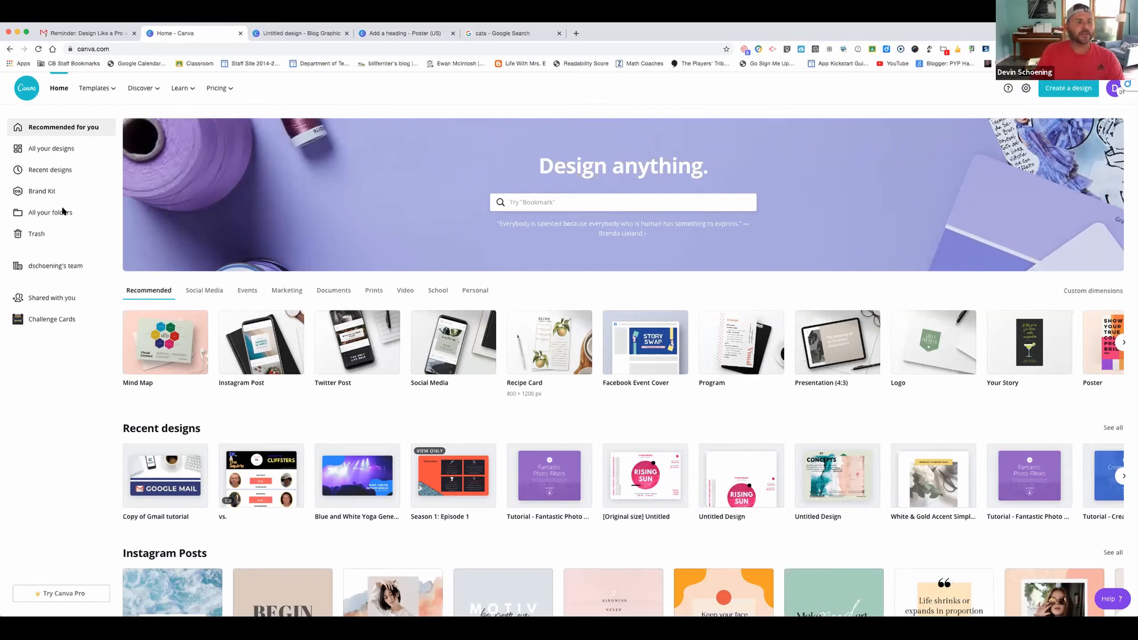
Browse the team's designs, Shared with you, and the Challenge Cards folder, ending on Shared with you
left_click(54, 268)
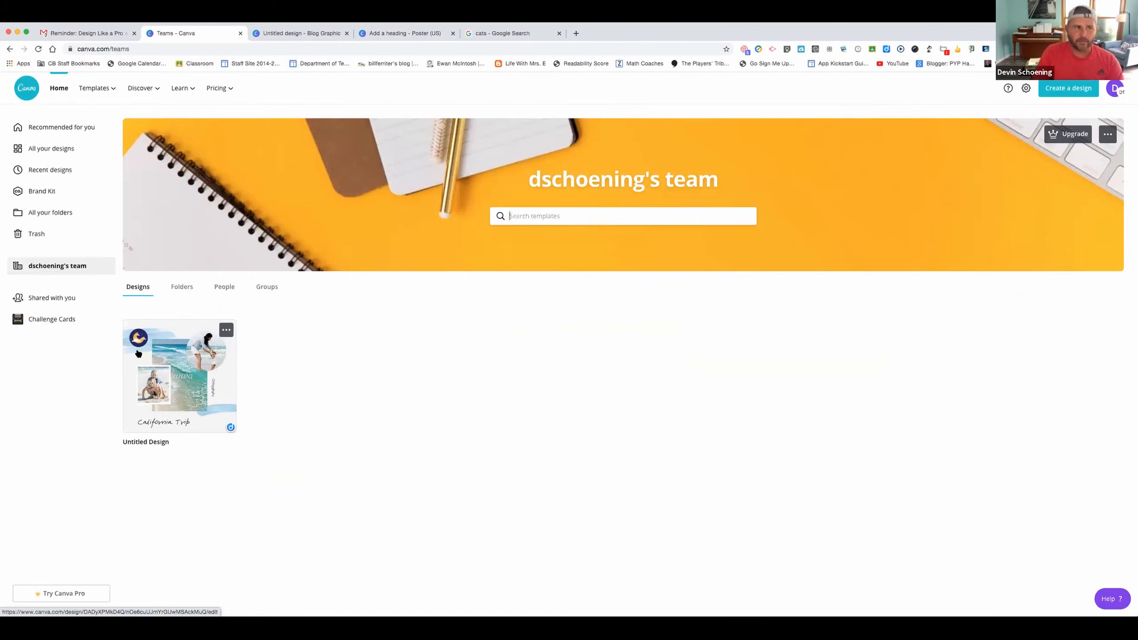
left_click(64, 299)
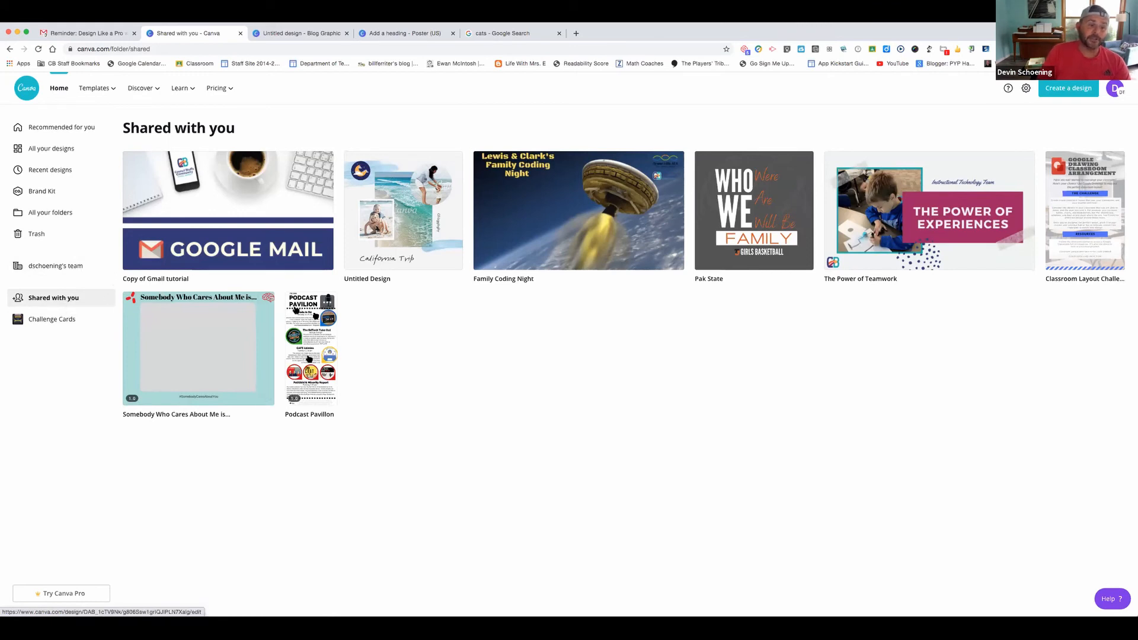
left_click(61, 321)
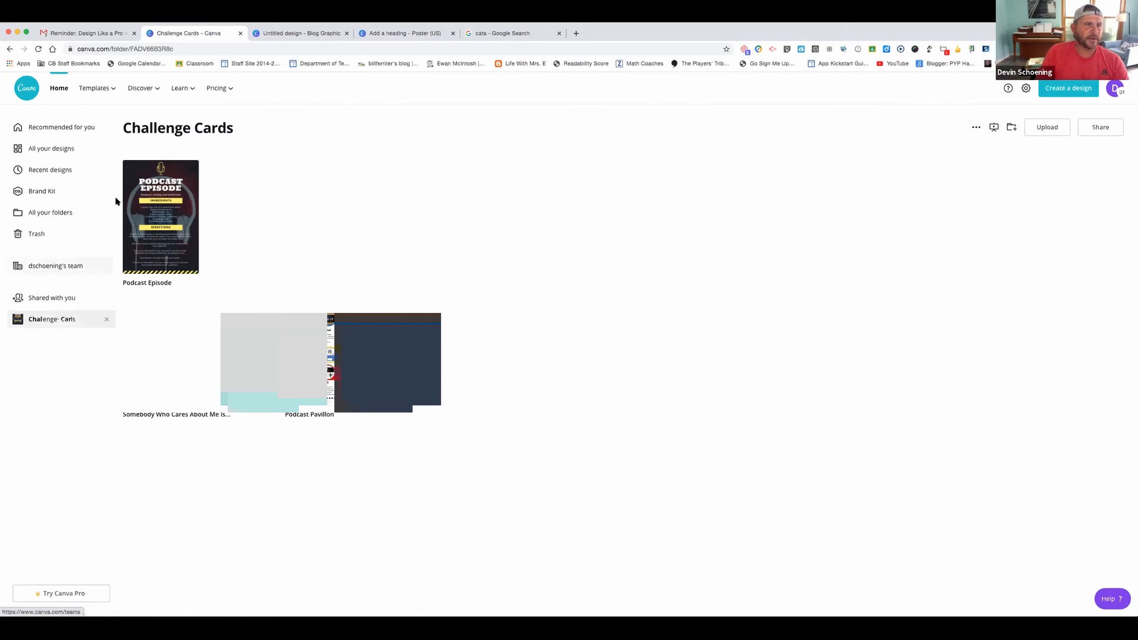
left_click(51, 299)
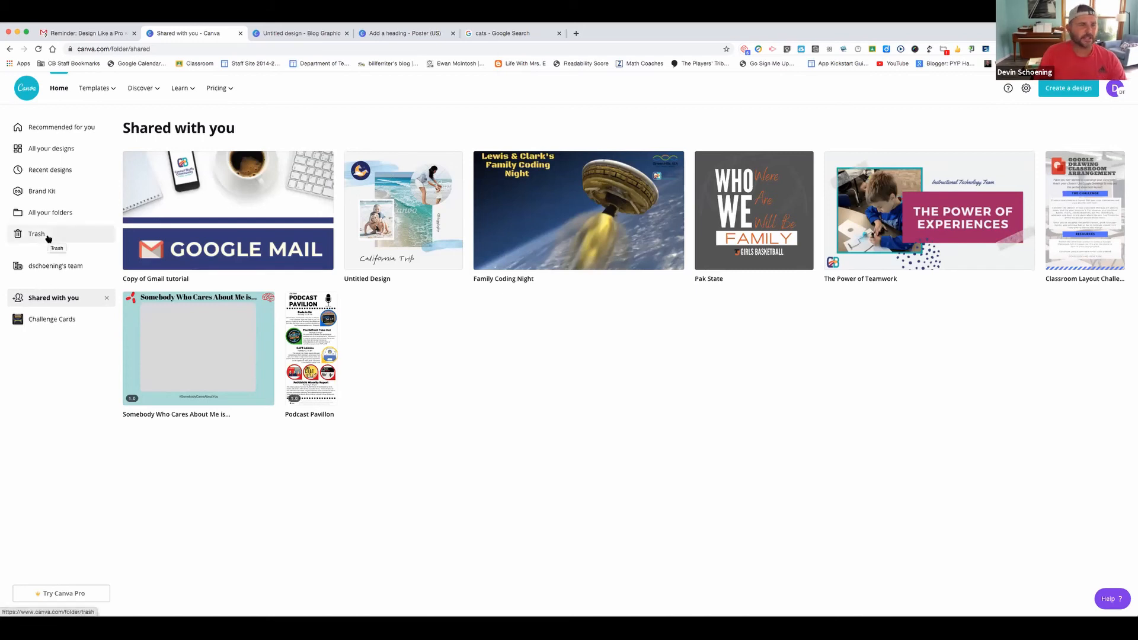
Review the Brand Kit's logos, colours and fonts, then bring up the Connecting to Your Clear Touch design
left_click(53, 196)
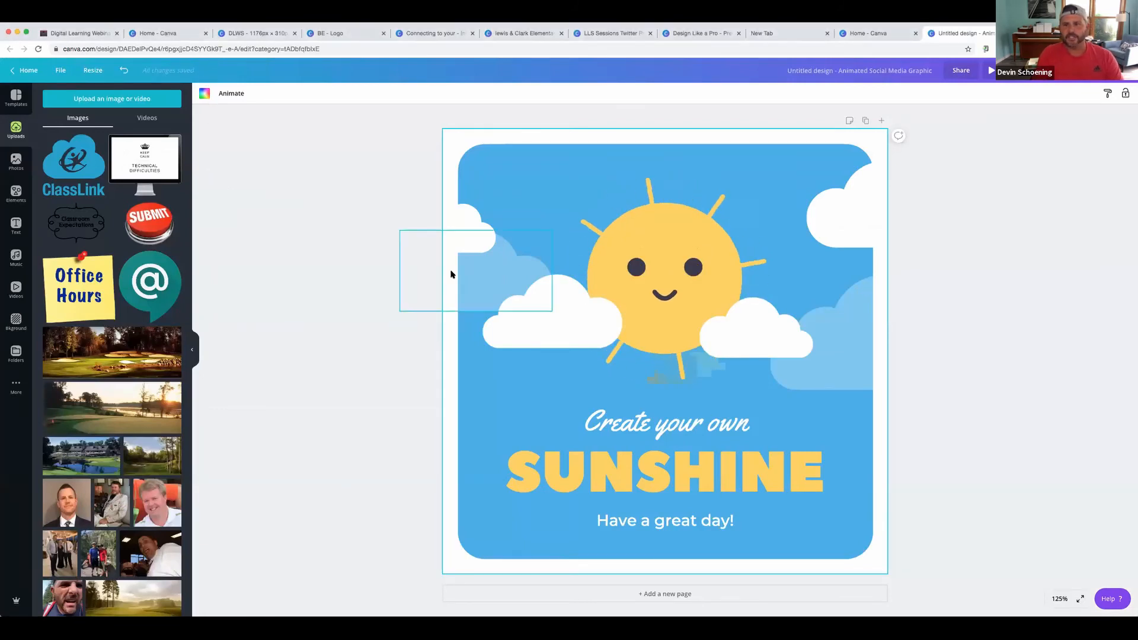
left_click(160, 36)
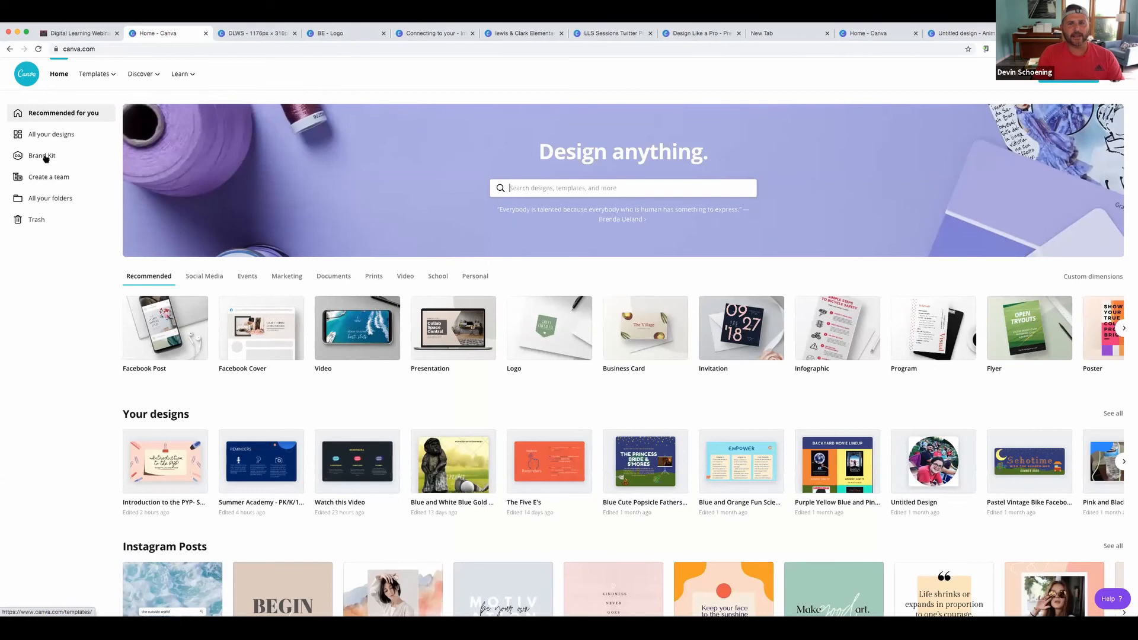
left_click(46, 156)
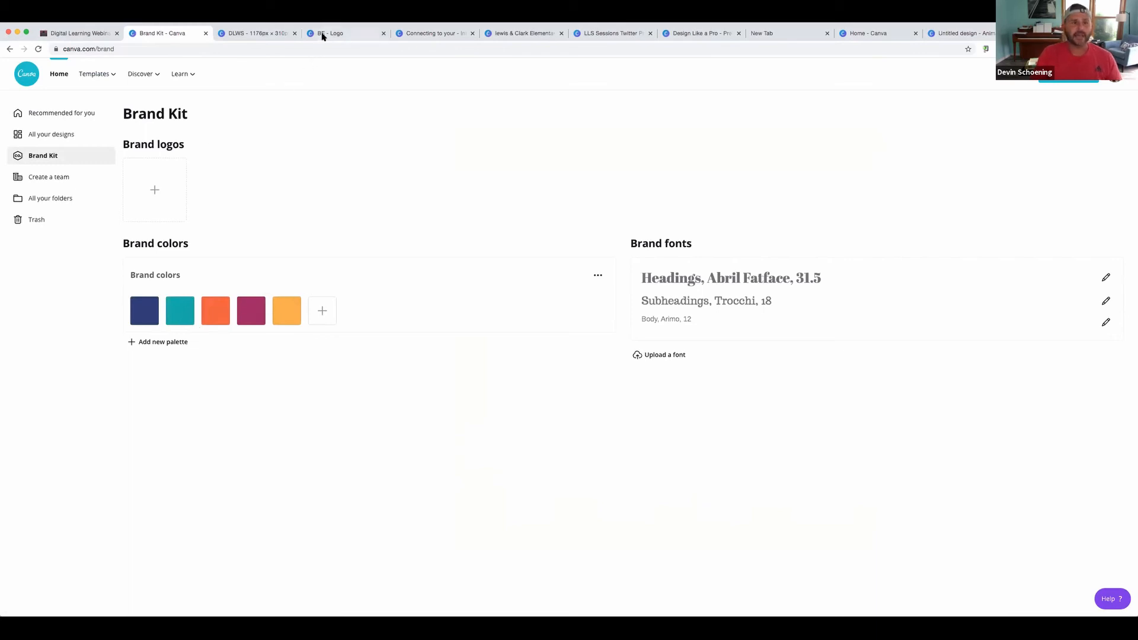
left_click(444, 34)
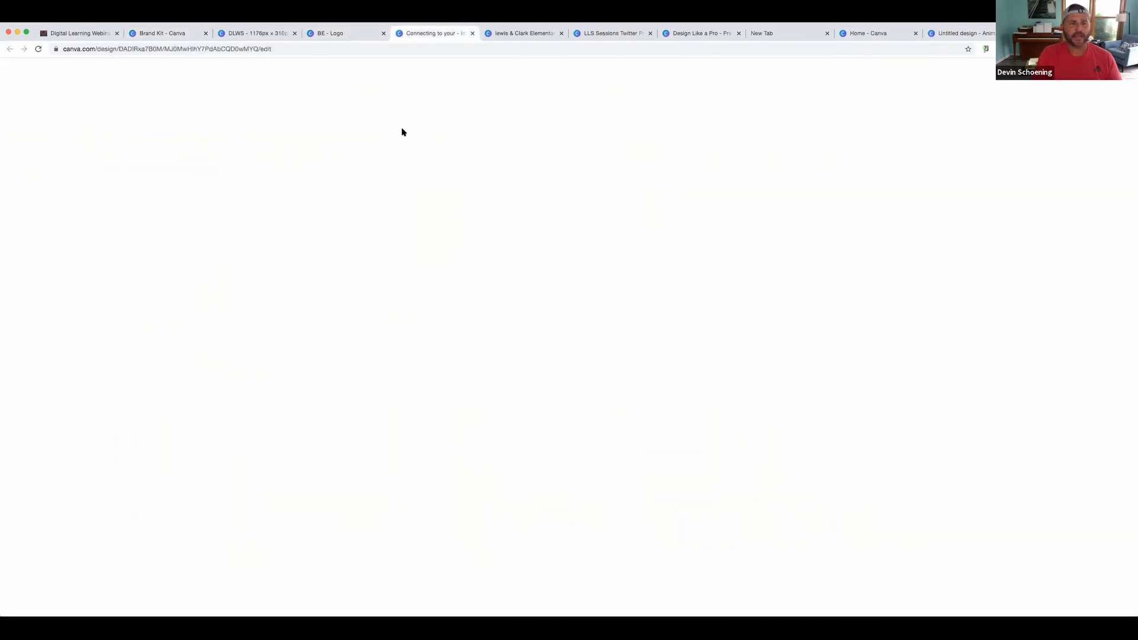
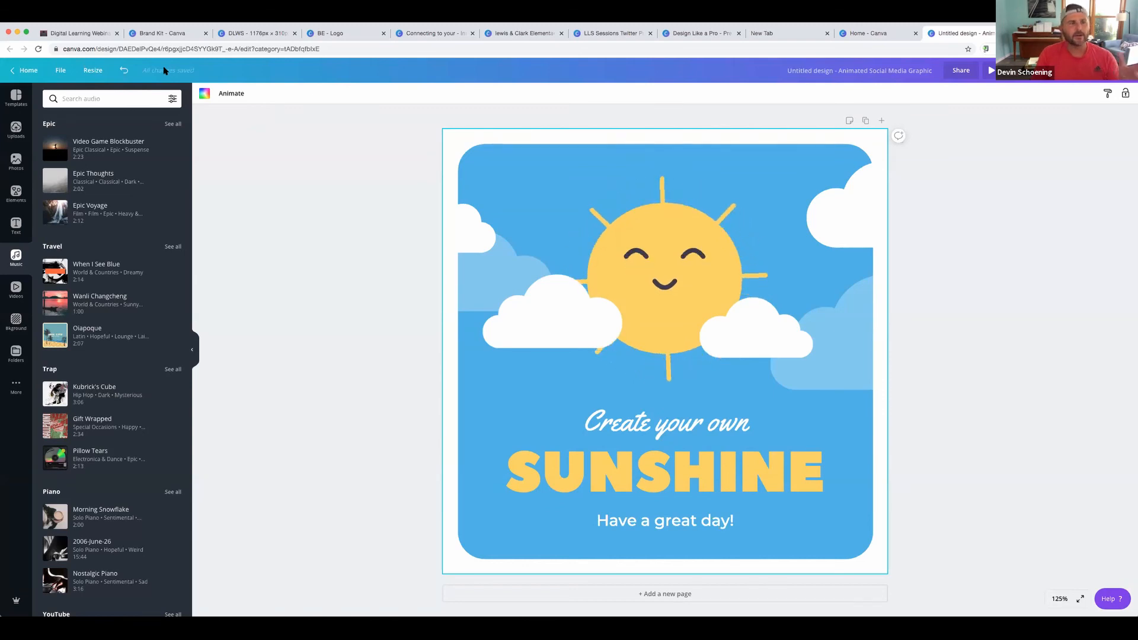
Leave the animated sunshine graphic editor and go back to the Canva home page
left_click(25, 71)
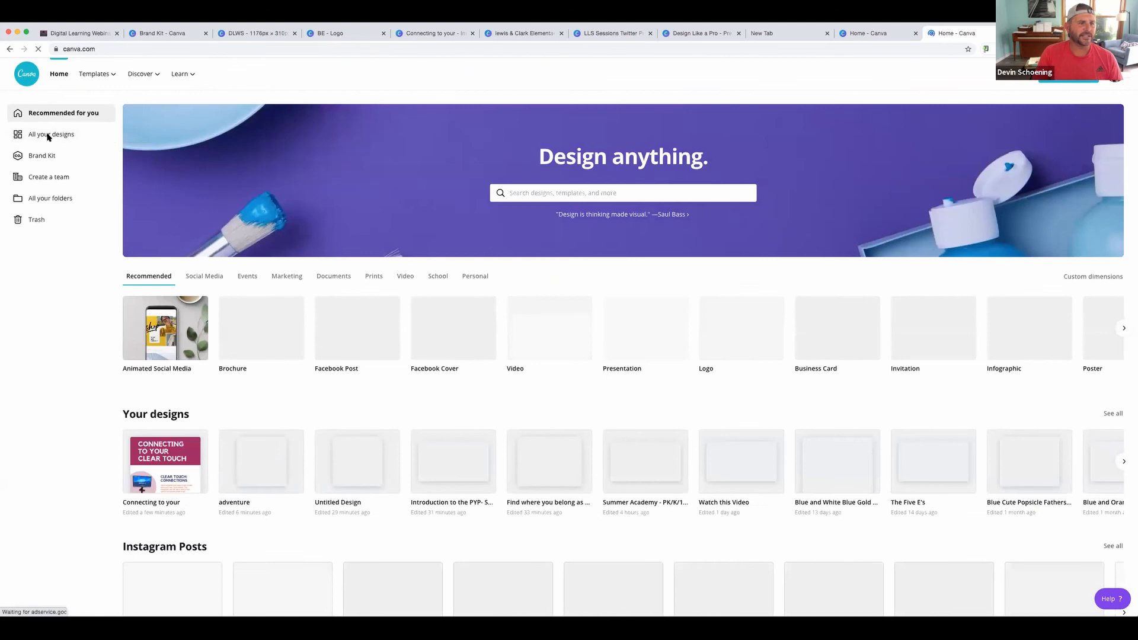
Open All your designs and scroll through the full grid of saved designs
left_click(48, 137)
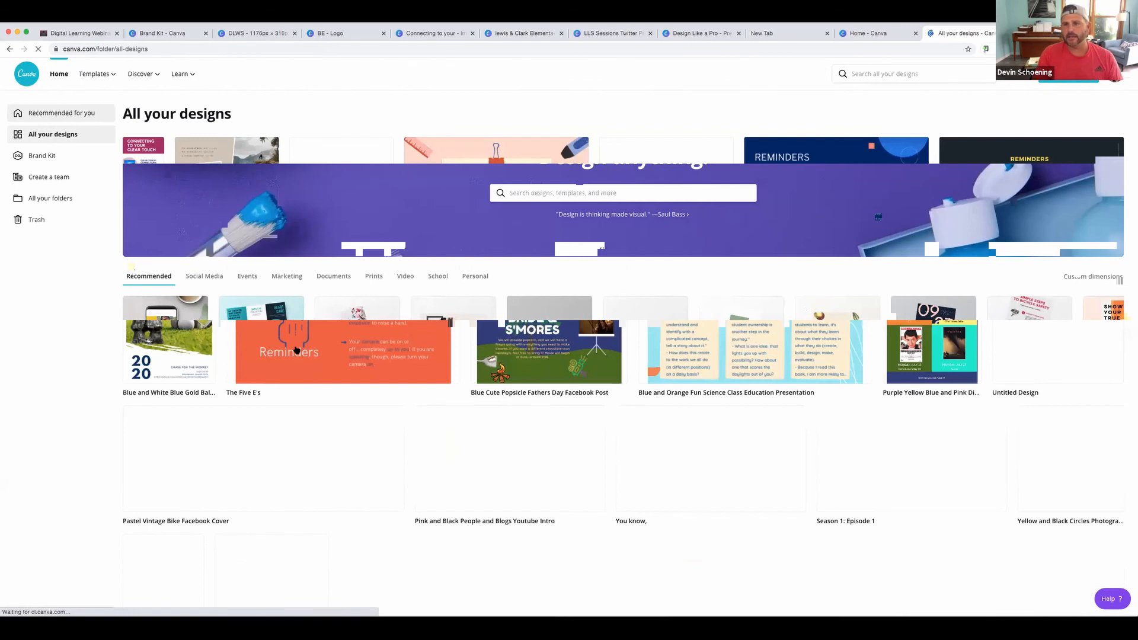
scroll(878, 217, "down", 1)
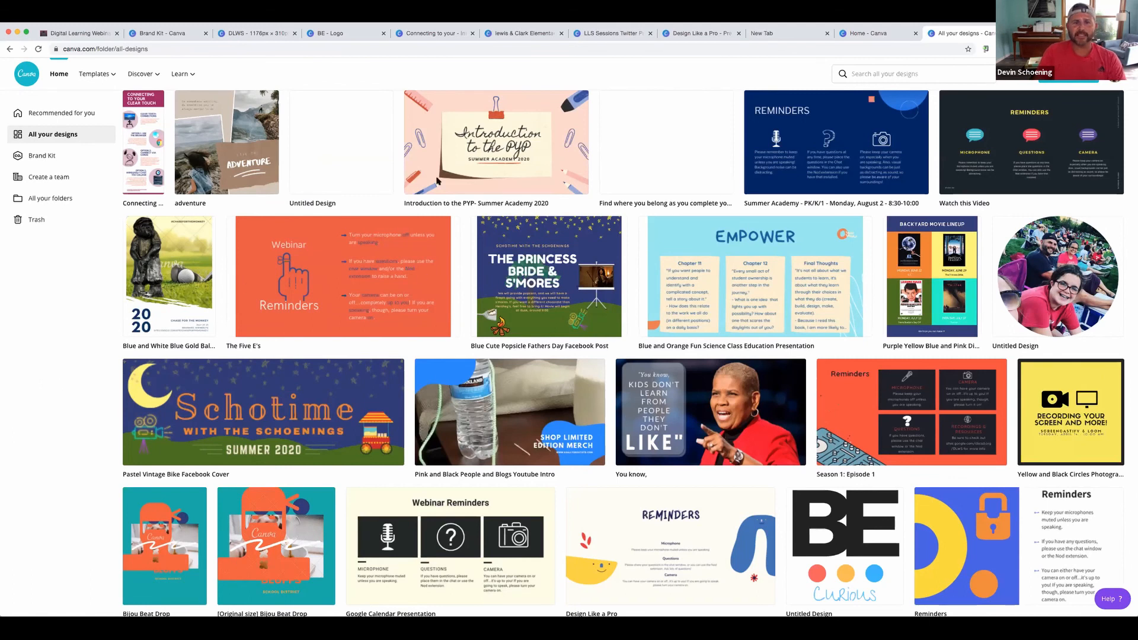
Open the Season 1: Episode 1 podcast presentation and browse its Publish destinations list
left_click(889, 416)
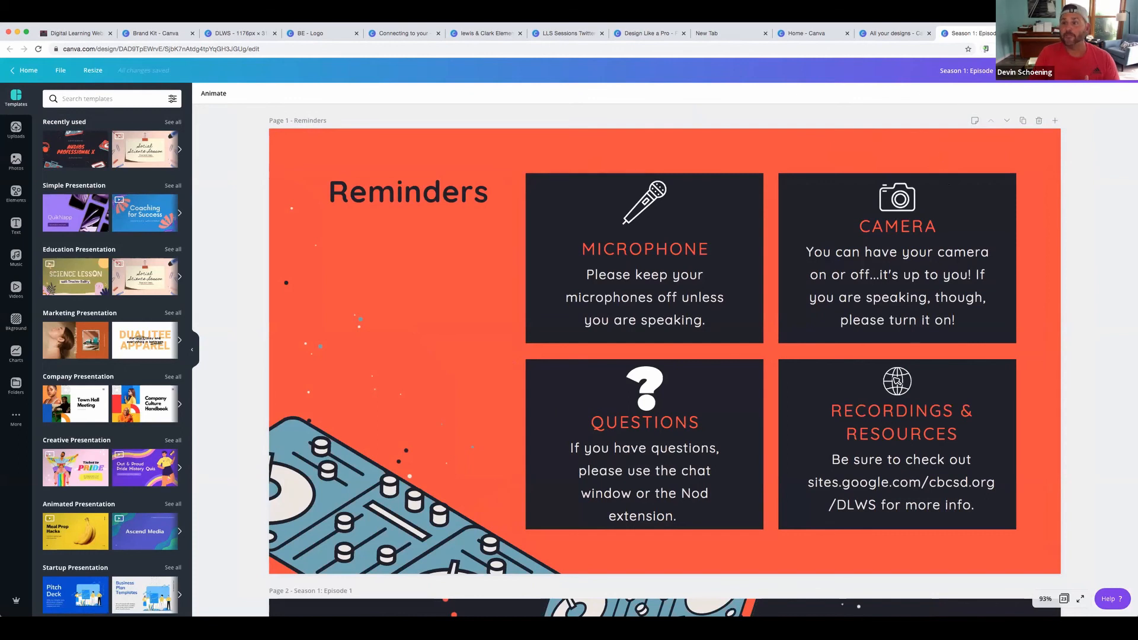
left_click(1101, 70)
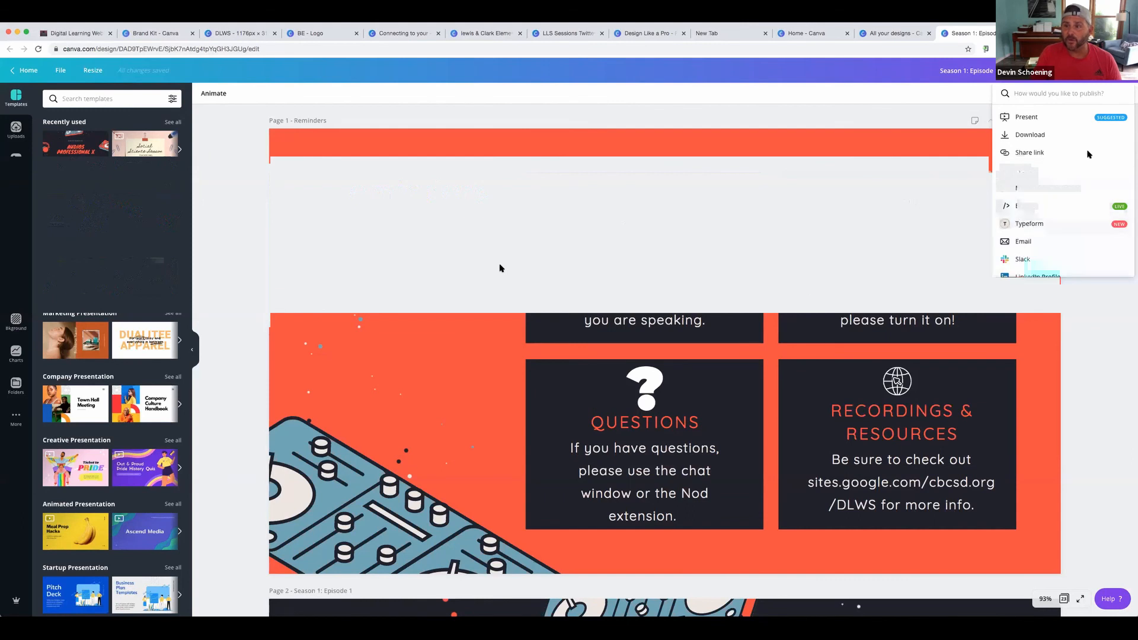
scroll(1069, 236, "down", 5)
scroll(1031, 157, "up", 2)
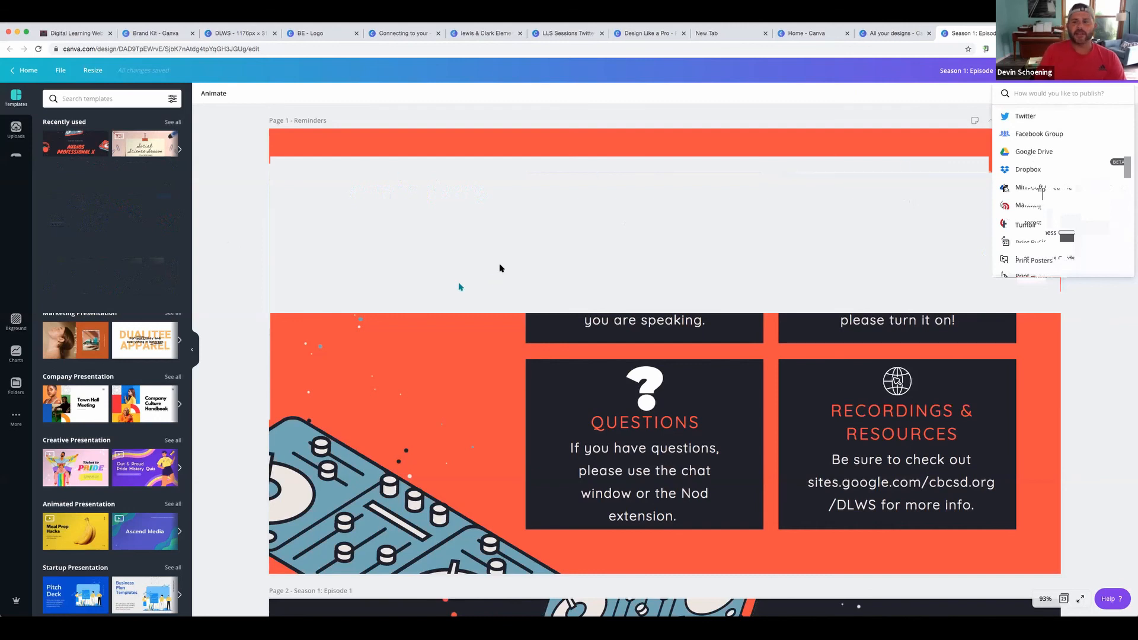
scroll(500, 268, "down", 1)
scroll(500, 268, "down", 10)
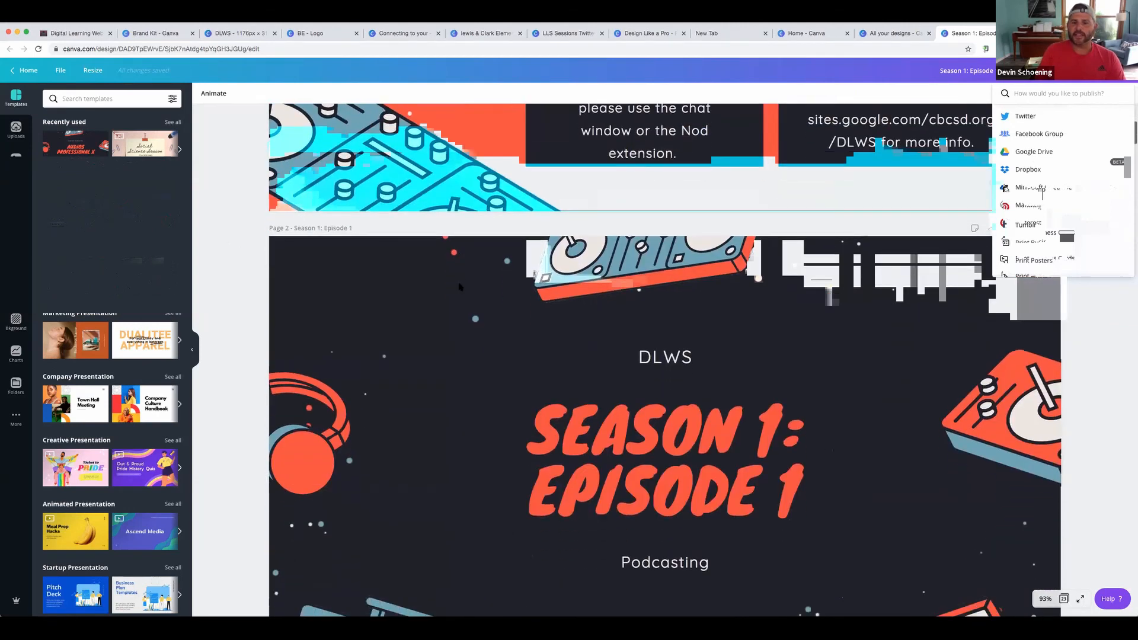
scroll(459, 286, "down", 4)
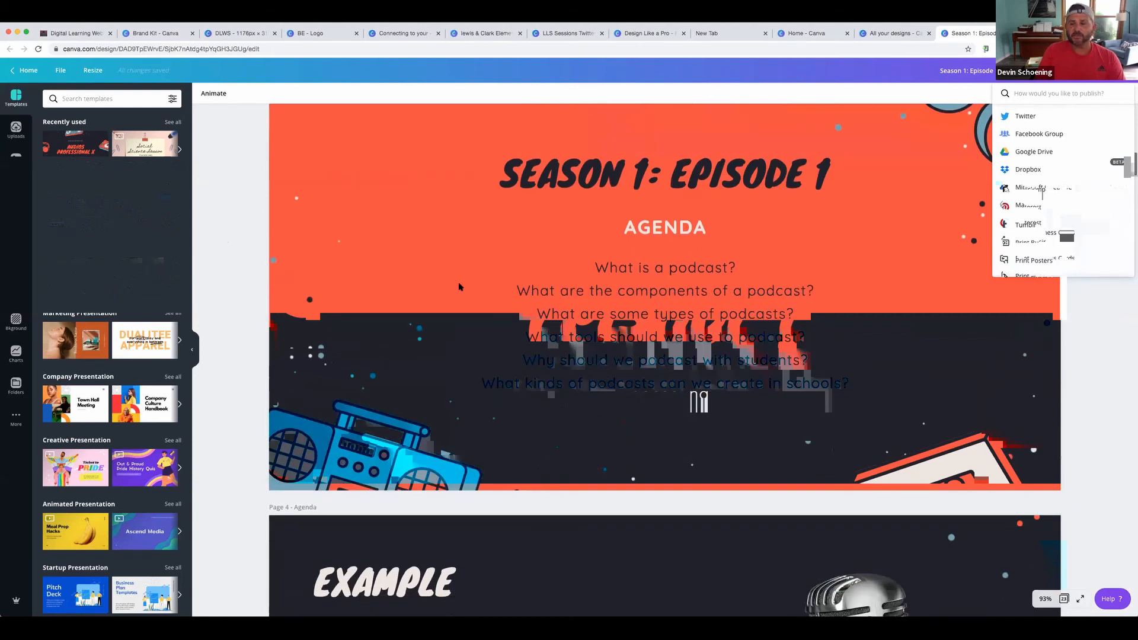
scroll(459, 287, "down", 5)
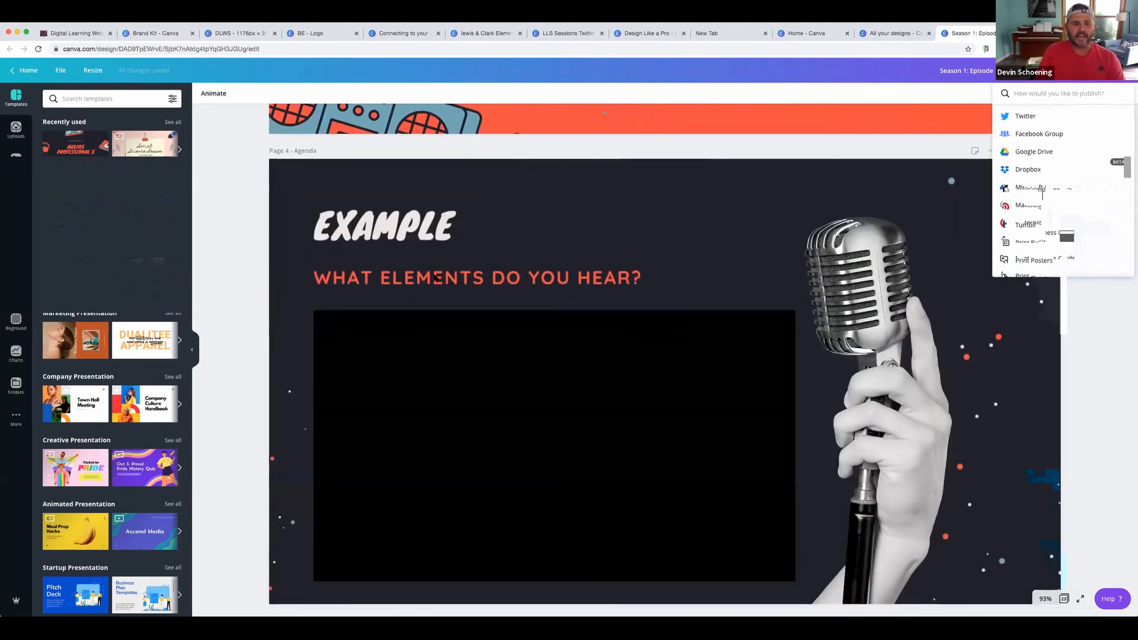
scroll(436, 276, "down", 5)
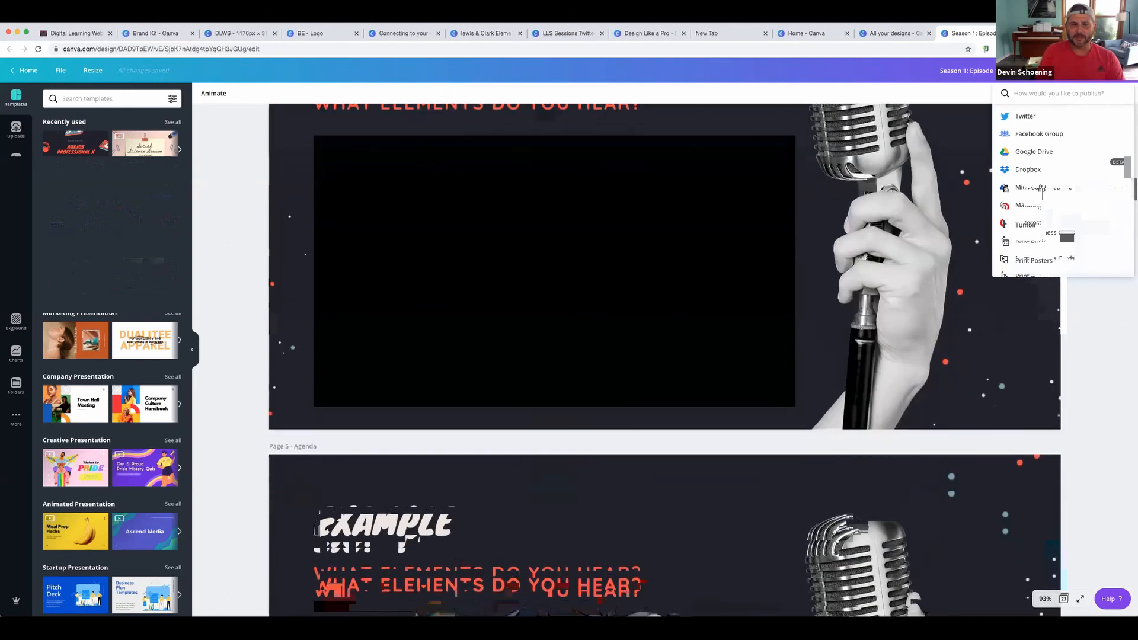
scroll(434, 277, "down", 5)
scroll(434, 277, "down", 8)
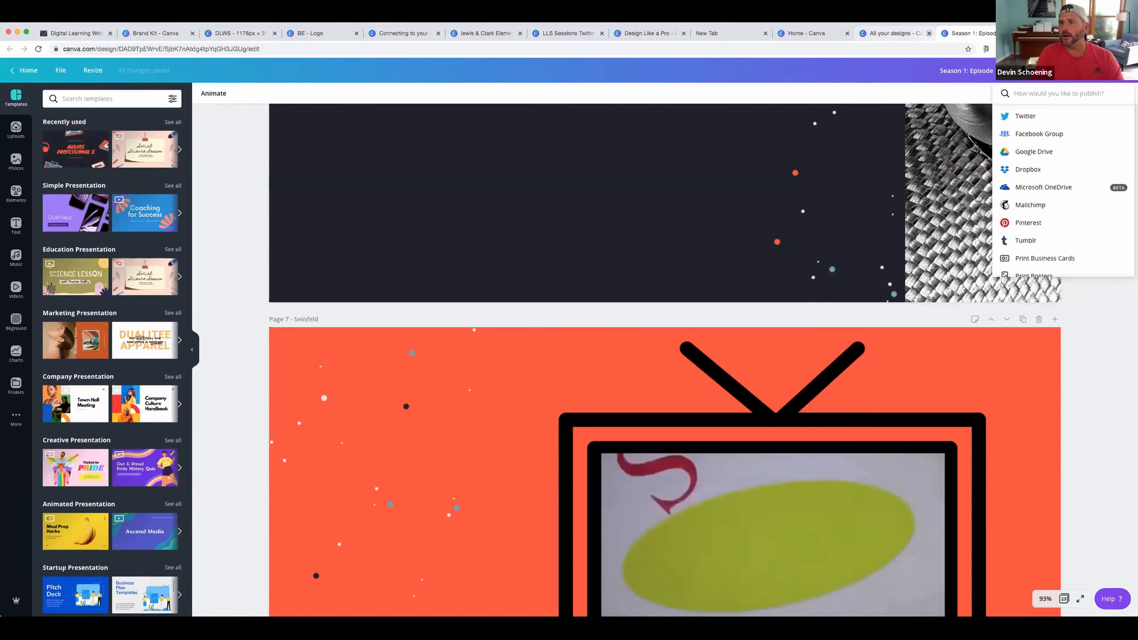
From the Home - Canva tab, open Design School via the Learn menu
left_click(816, 38)
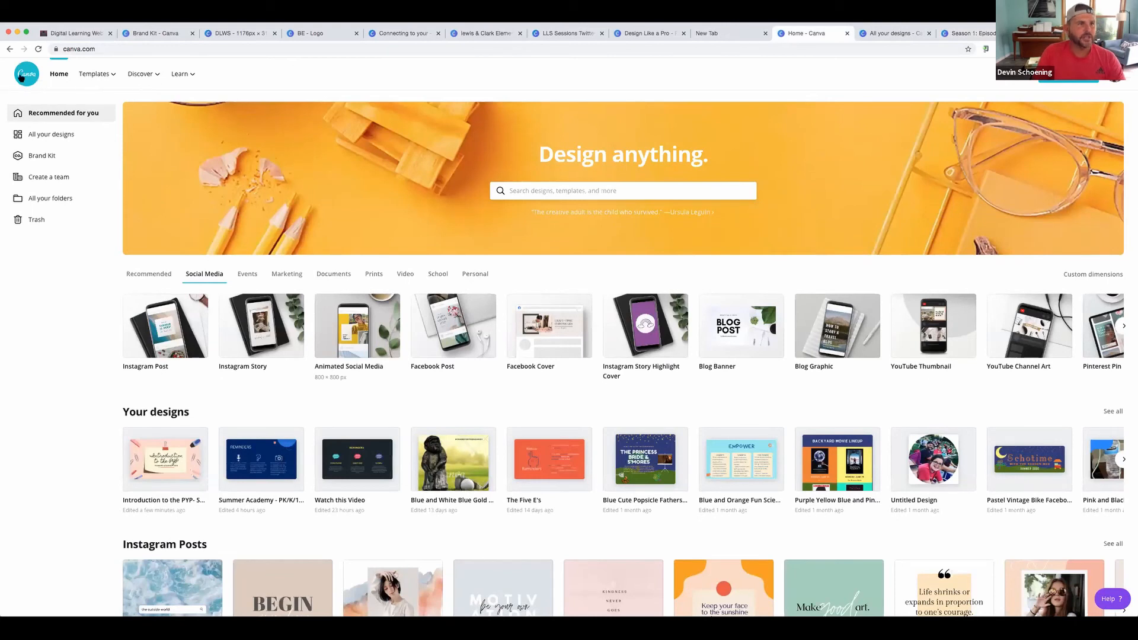
mouse_move(194, 75)
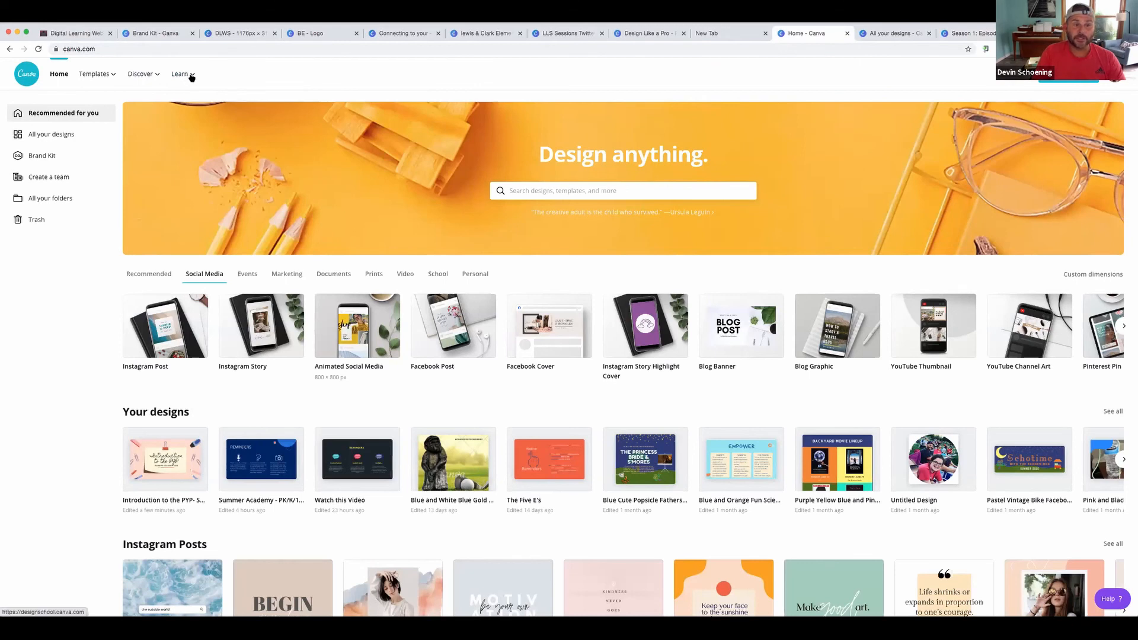
left_click(188, 75)
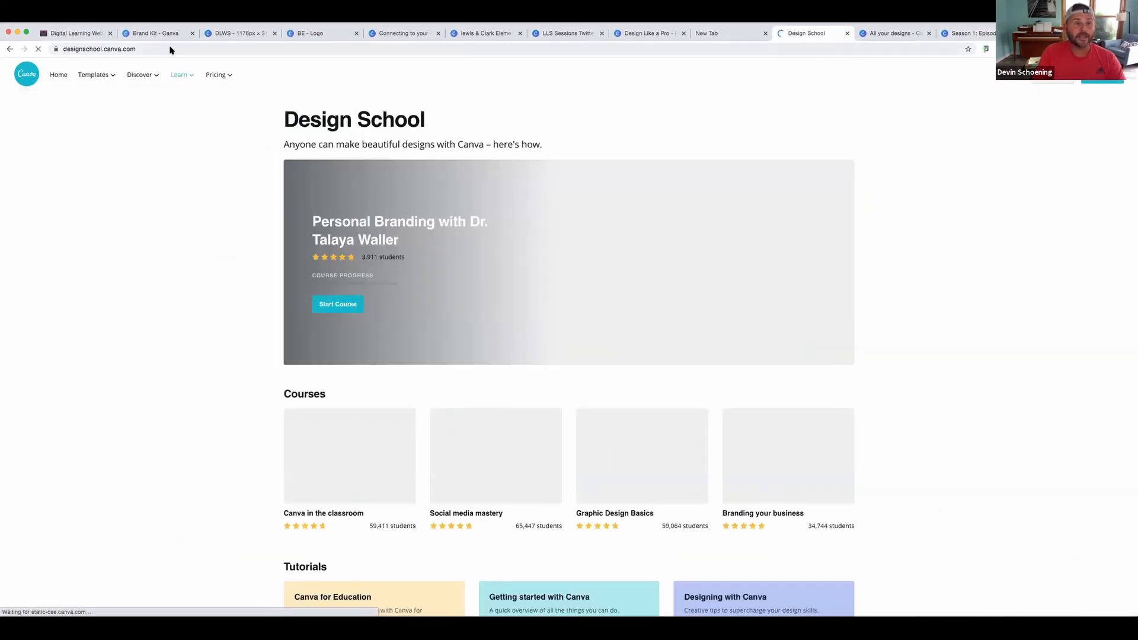
Browse Design School's Courses and Tutorials listings
scroll(531, 325, "down", 3)
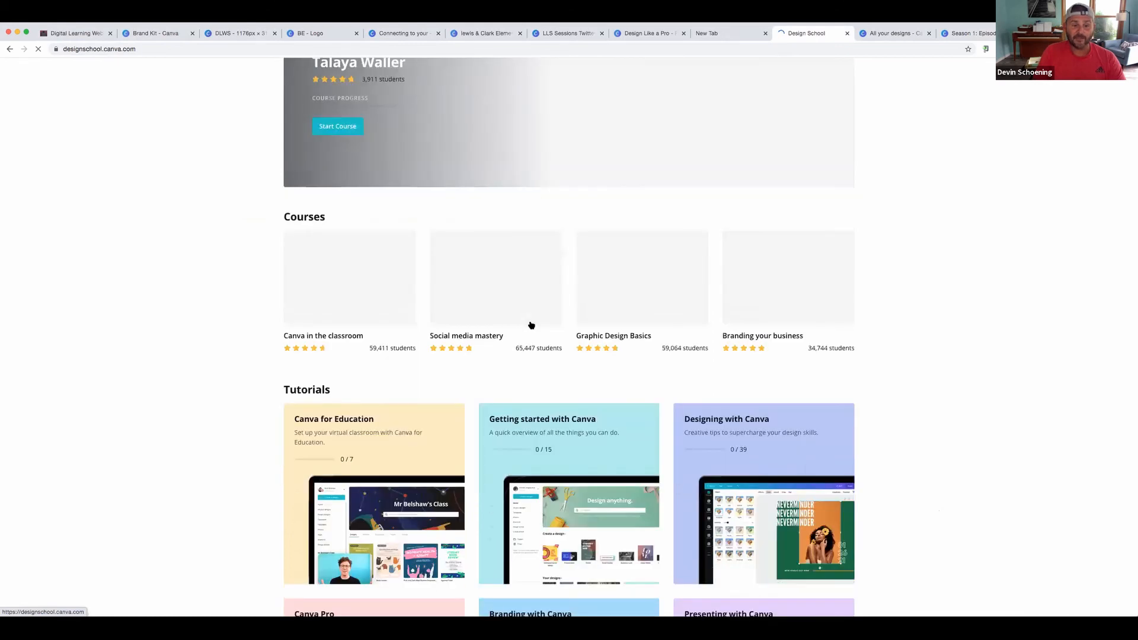
scroll(531, 325, "down", 4)
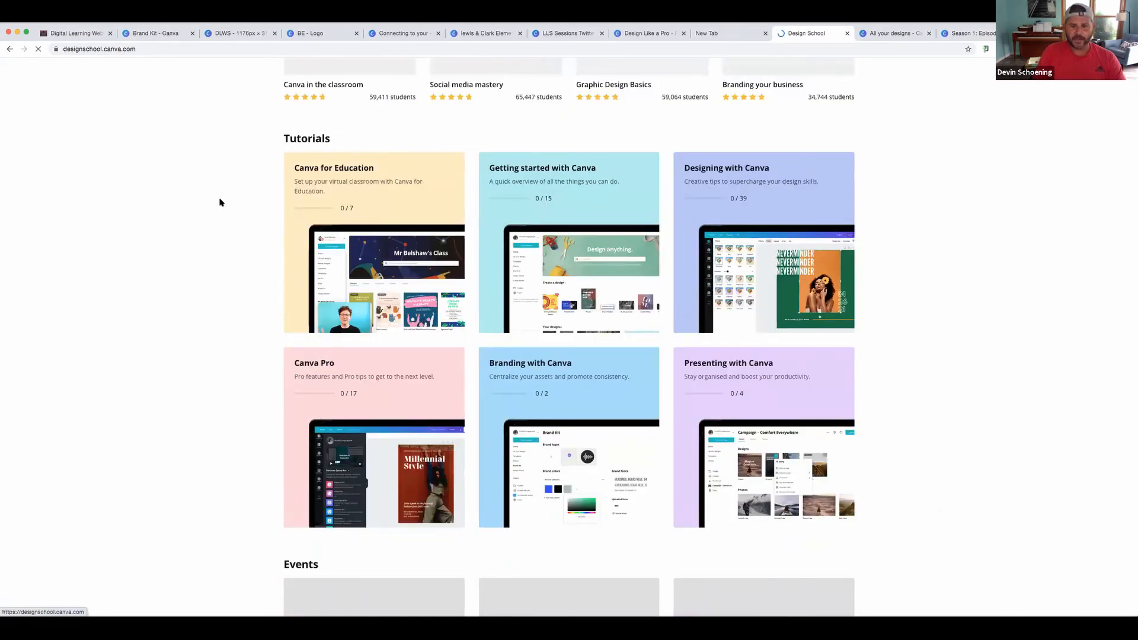
scroll(777, 272, "down", 1)
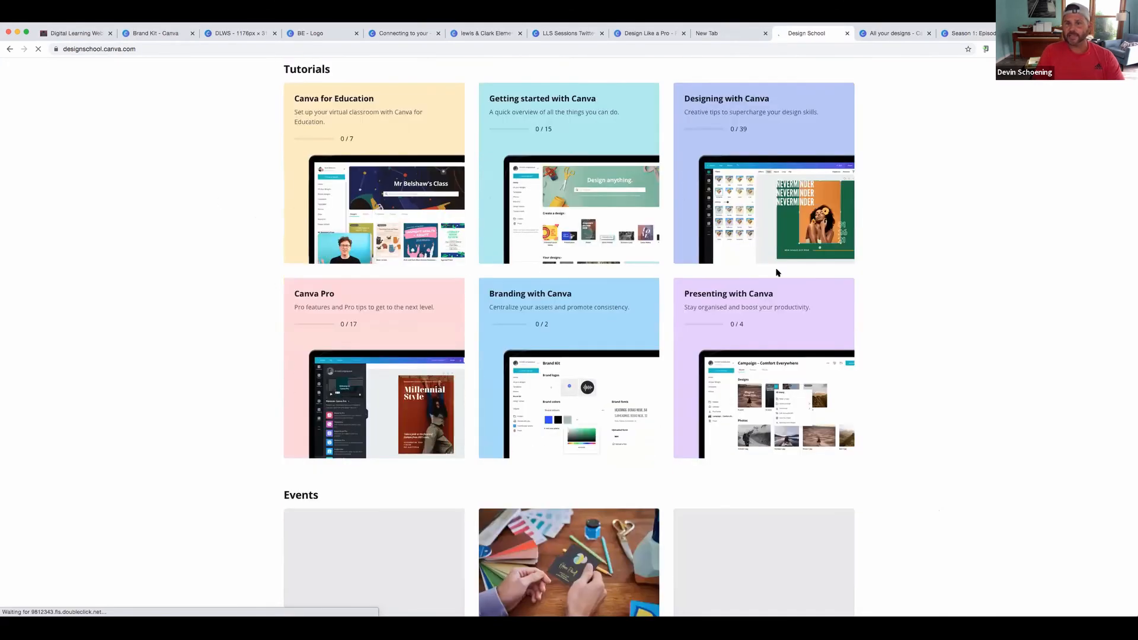
scroll(557, 271, "down", 2)
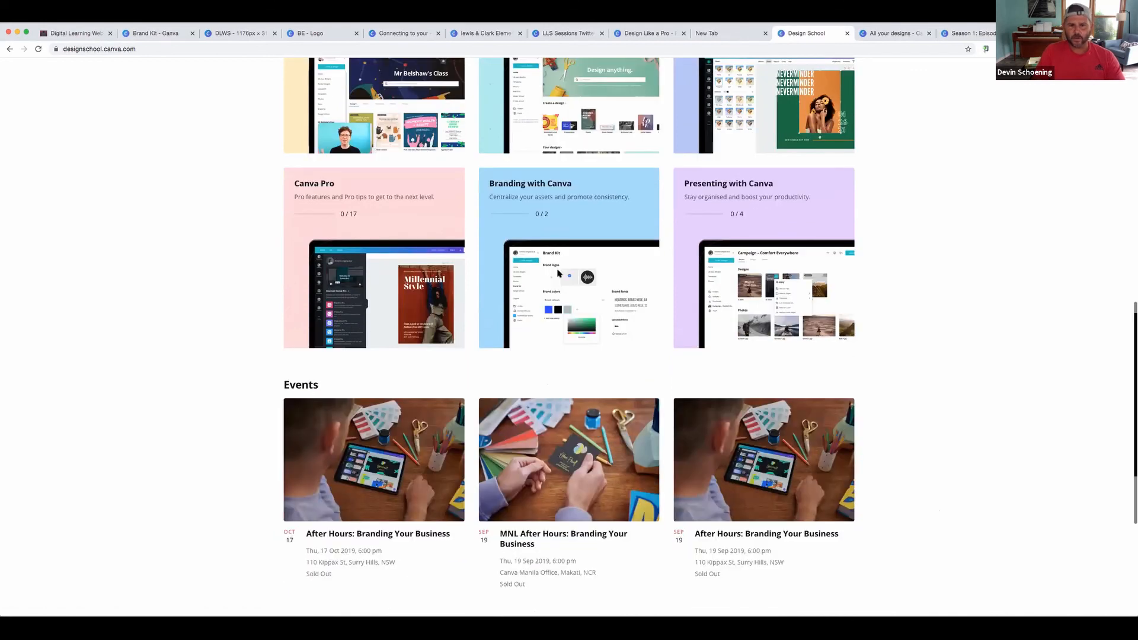
scroll(558, 271, "down", 4)
scroll(557, 271, "up", 3)
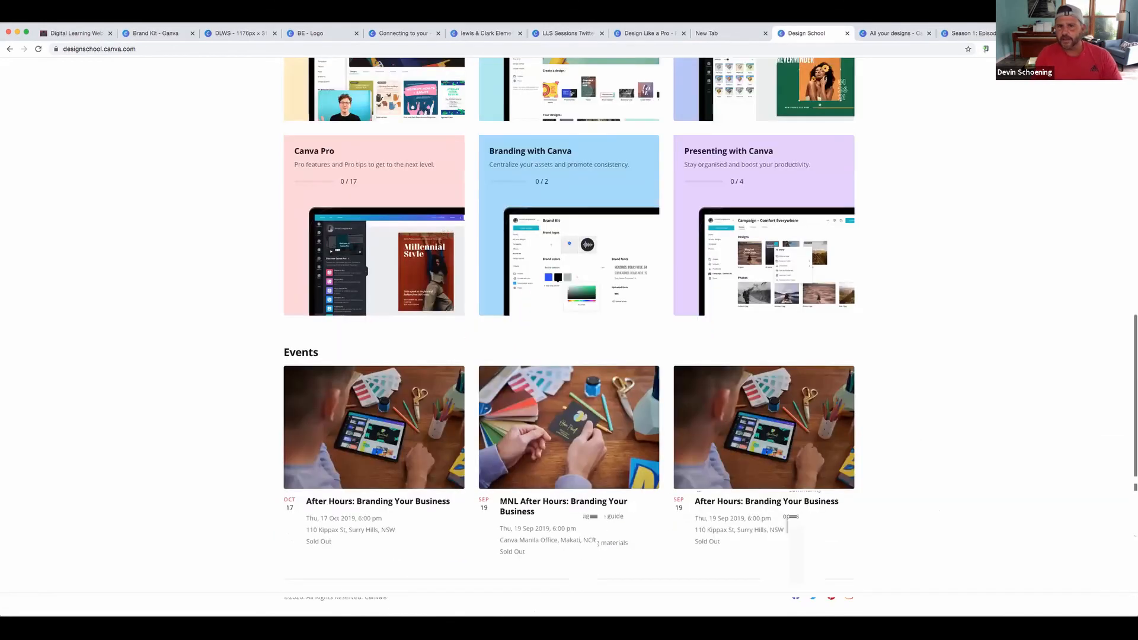
scroll(556, 277, "up", 1)
scroll(556, 277, "up", 3)
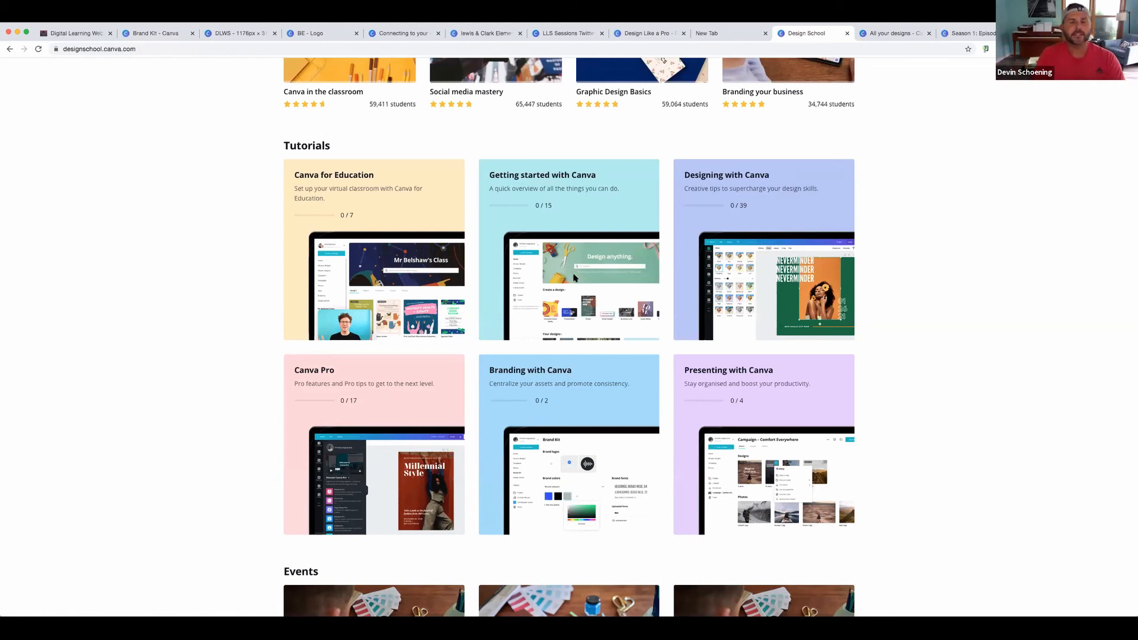
scroll(254, 122, "up", 2)
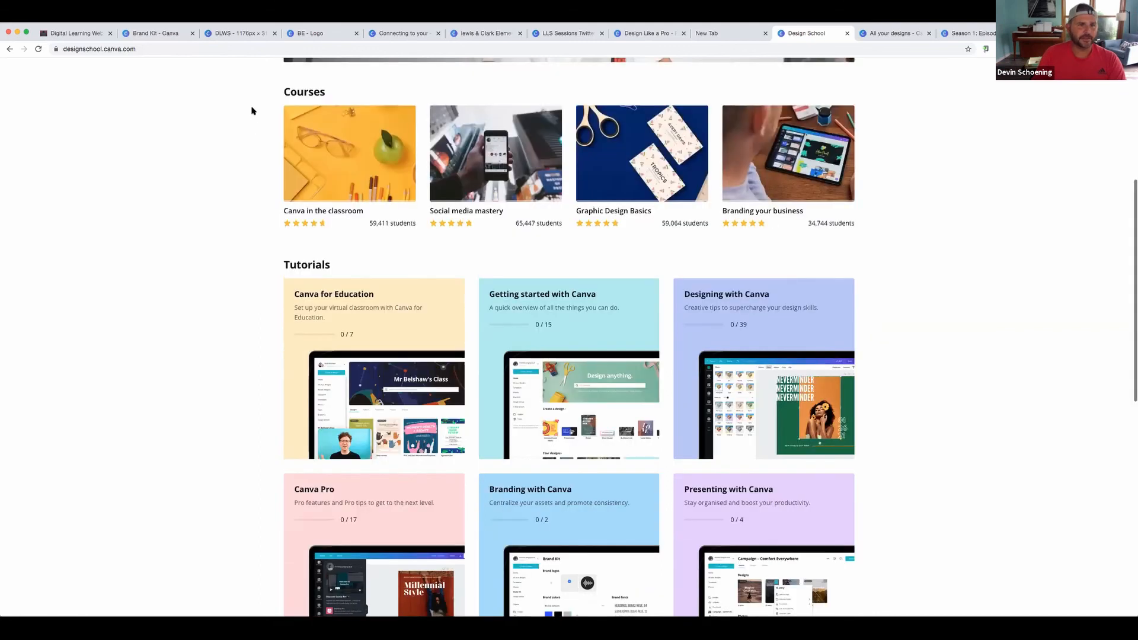
scroll(251, 111, "up", 5)
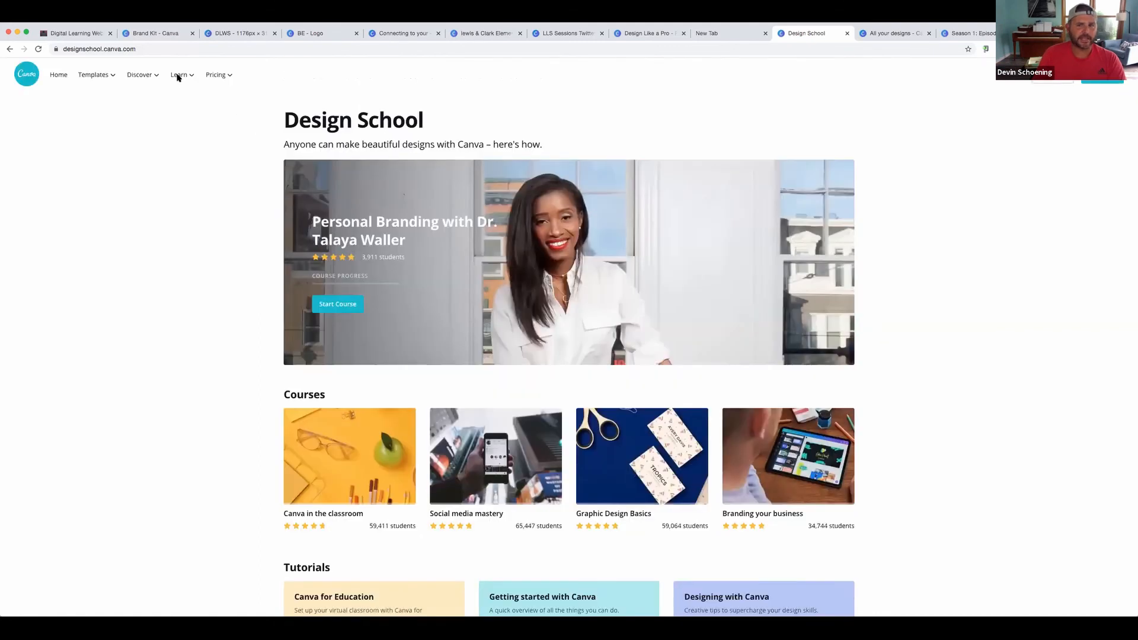